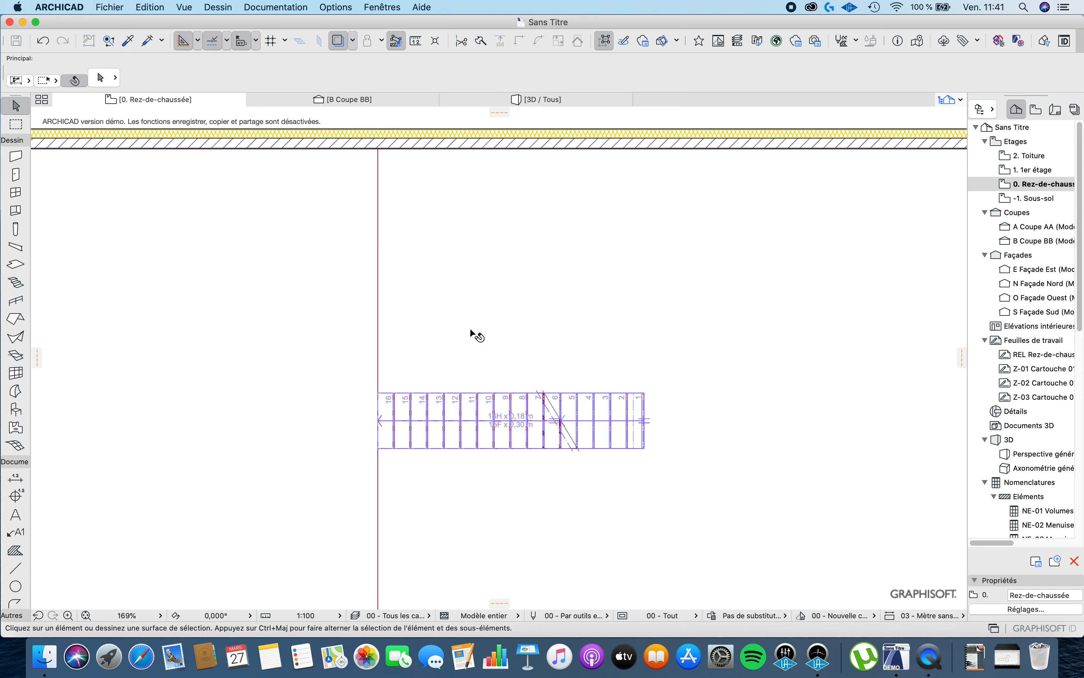
Move the staircase about 3.12 m up the plan along the upper-floor slab edge, from its arrival point at 90°.
{"action": "scroll", "coordinate": [583, 421], "scroll_direction": "up", "scroll_amount": 5}
{"action": "scroll", "coordinate": [582, 419], "scroll_direction": "down", "scroll_amount": 2}
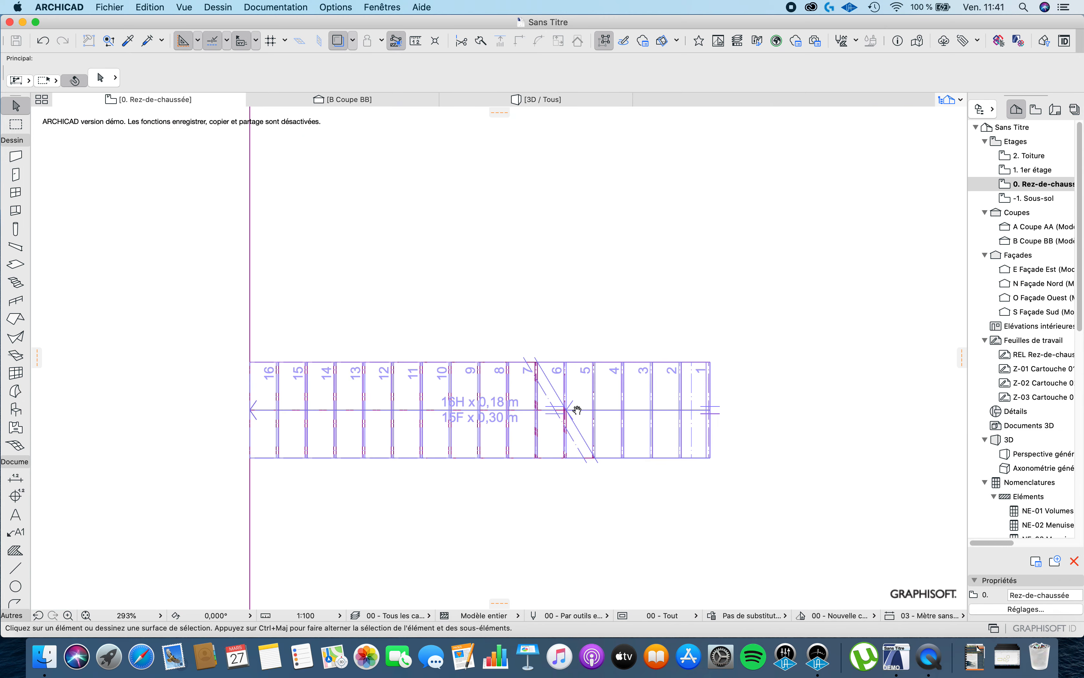
{"action": "left_click", "coordinate": [457, 383]}
{"action": "scroll", "coordinate": [445, 342], "scroll_direction": "down", "scroll_amount": 5}
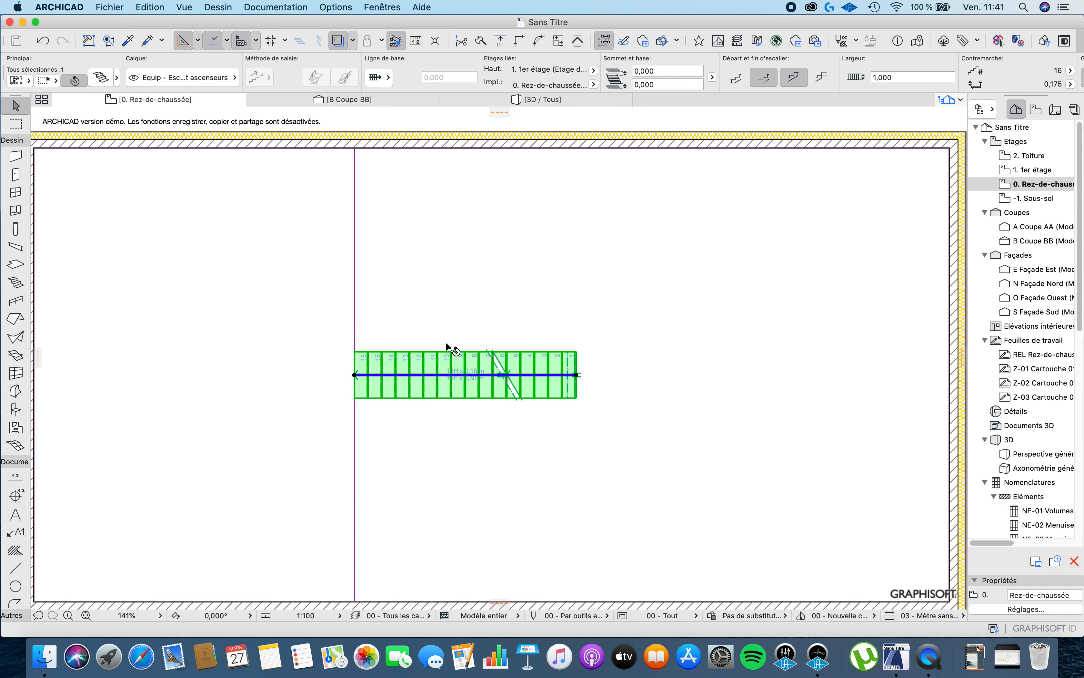
{"action": "scroll", "coordinate": [438, 323], "scroll_direction": "up", "scroll_amount": 2}
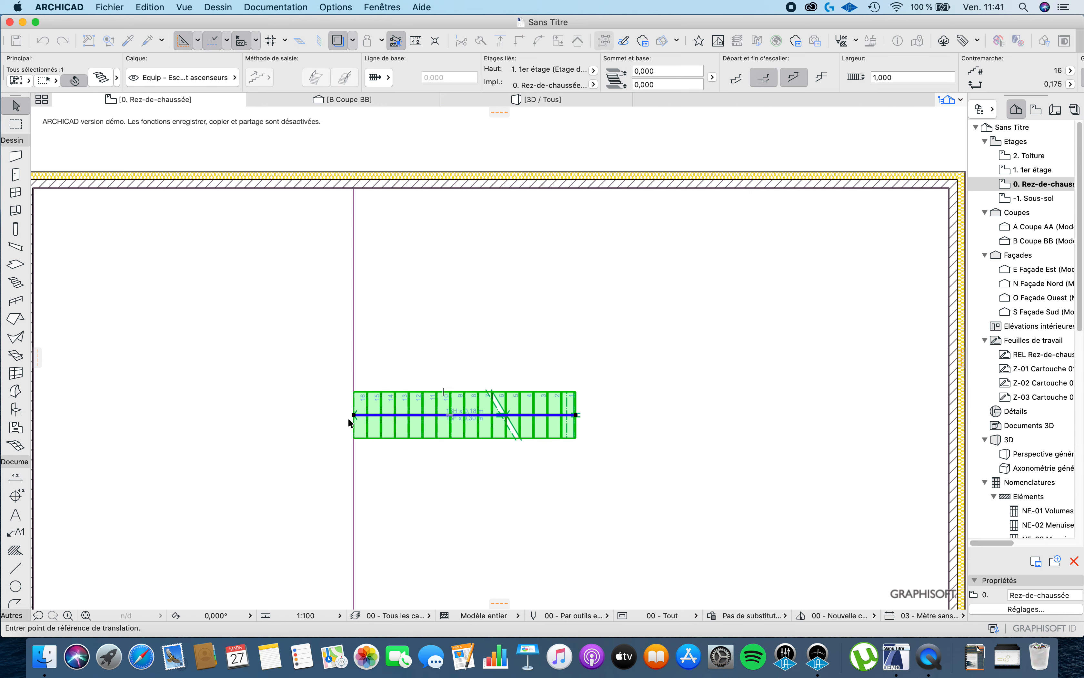
{"action": "left_click", "coordinate": [354, 415]}
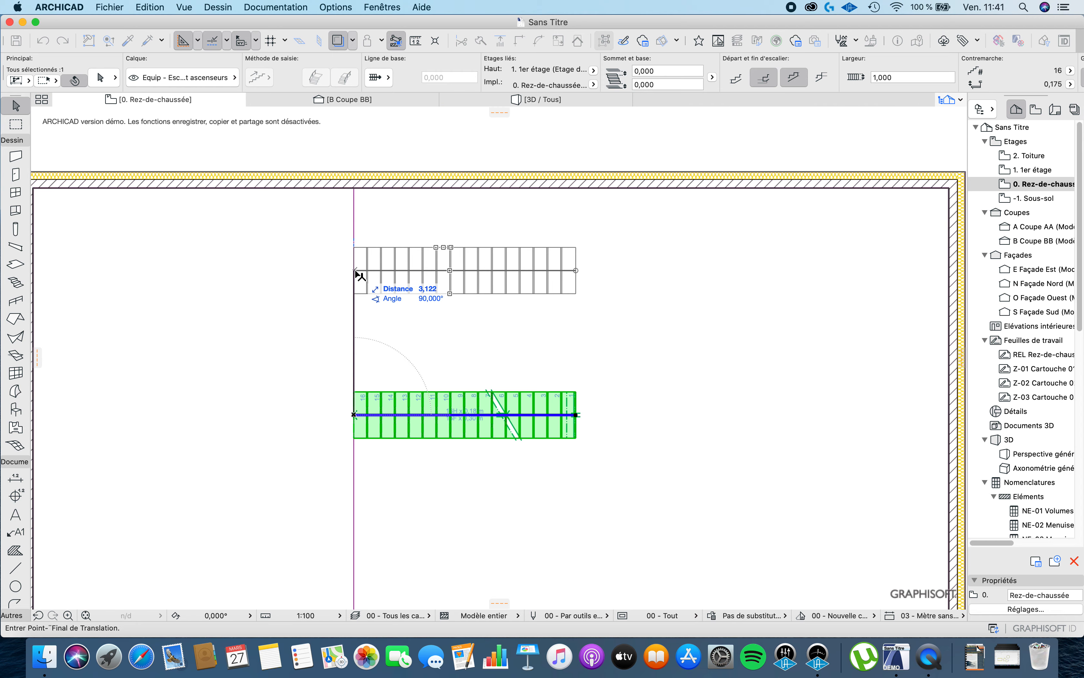
{"action": "left_click", "coordinate": [355, 270]}
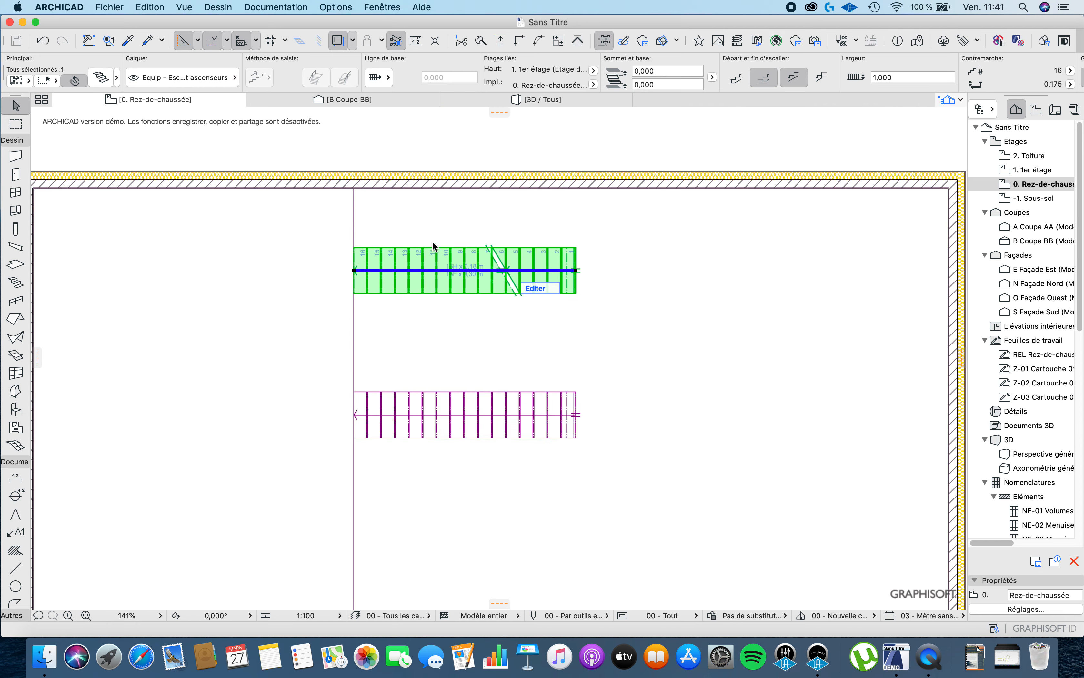
Hide the trace reference and display it again to compare the floor plan with and without it.
{"action": "left_click", "coordinate": [339, 37]}
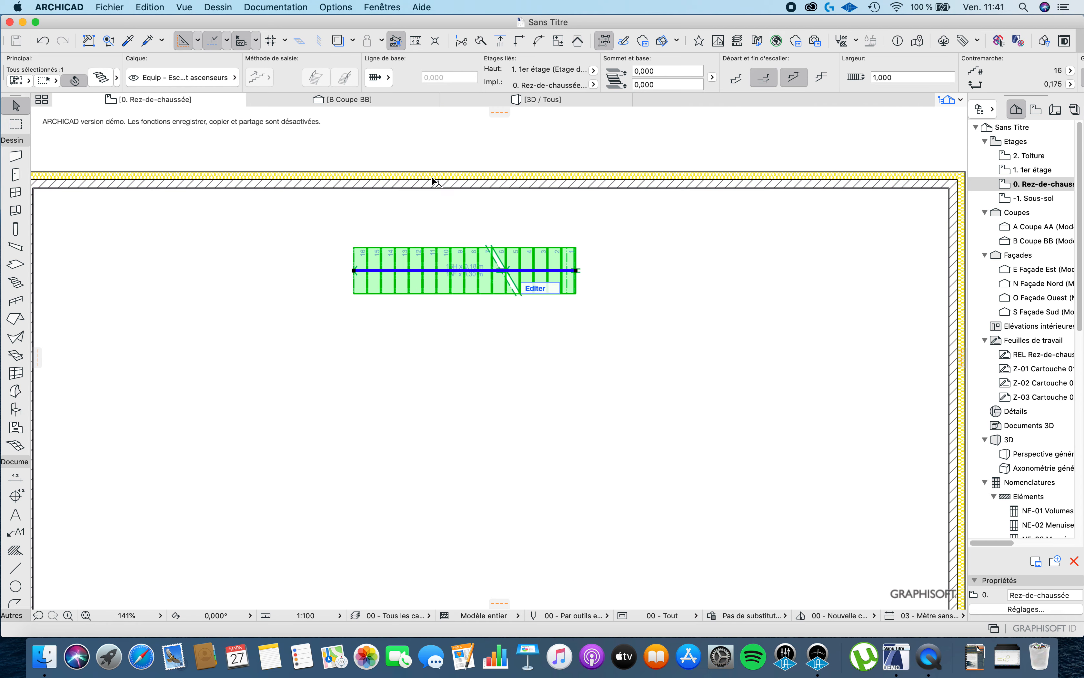
{"action": "scroll", "coordinate": [463, 260], "scroll_direction": "up", "scroll_amount": 3}
{"action": "scroll", "coordinate": [469, 303], "scroll_direction": "down", "scroll_amount": 3}
{"action": "left_click", "coordinate": [333, 40]}
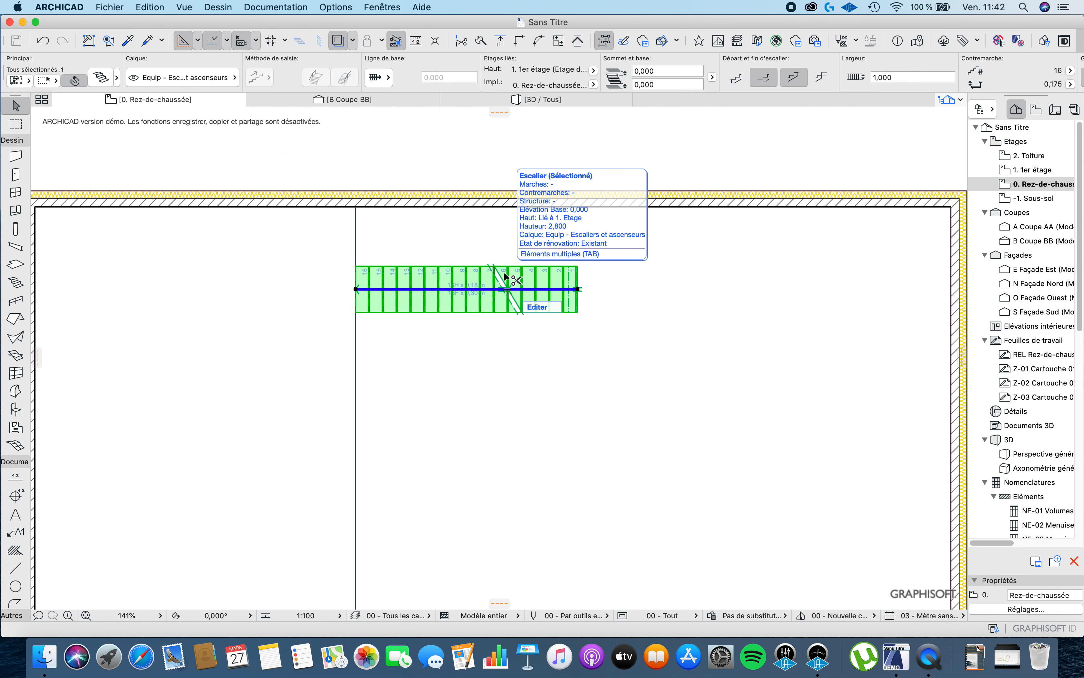
Copy the staircase about 3.12 m down the plan along the slab edge with Translation & copie, using its arrival point as reference.
{"action": "left_click", "coordinate": [355, 289]}
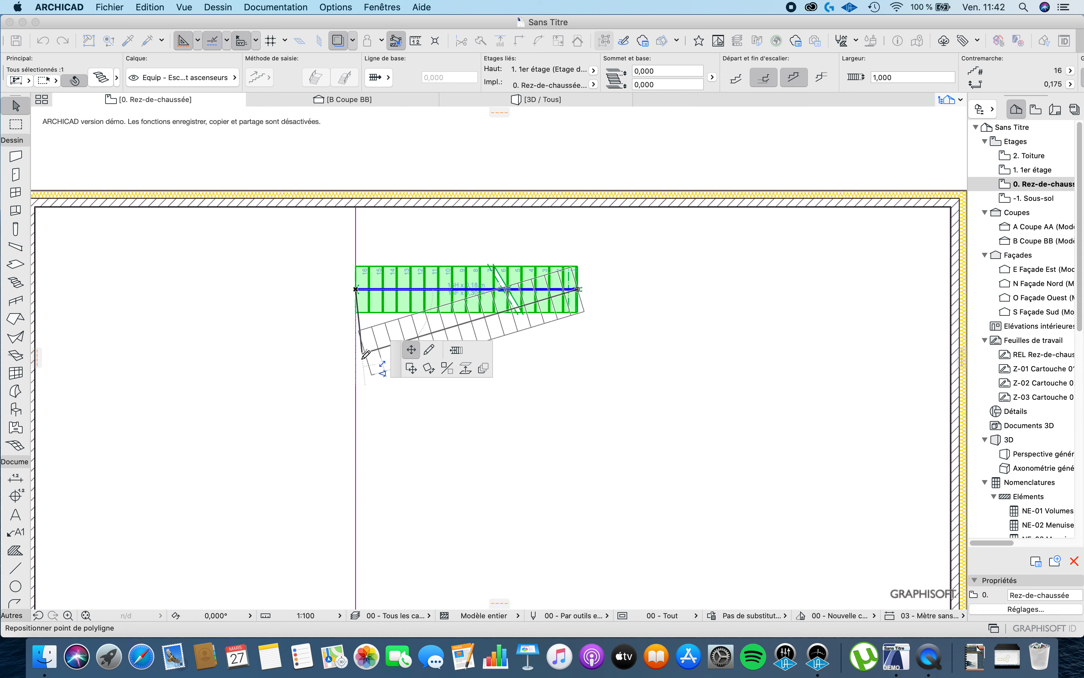
{"action": "key", "text": "Escape"}
{"action": "right_click", "coordinate": [550, 287]}
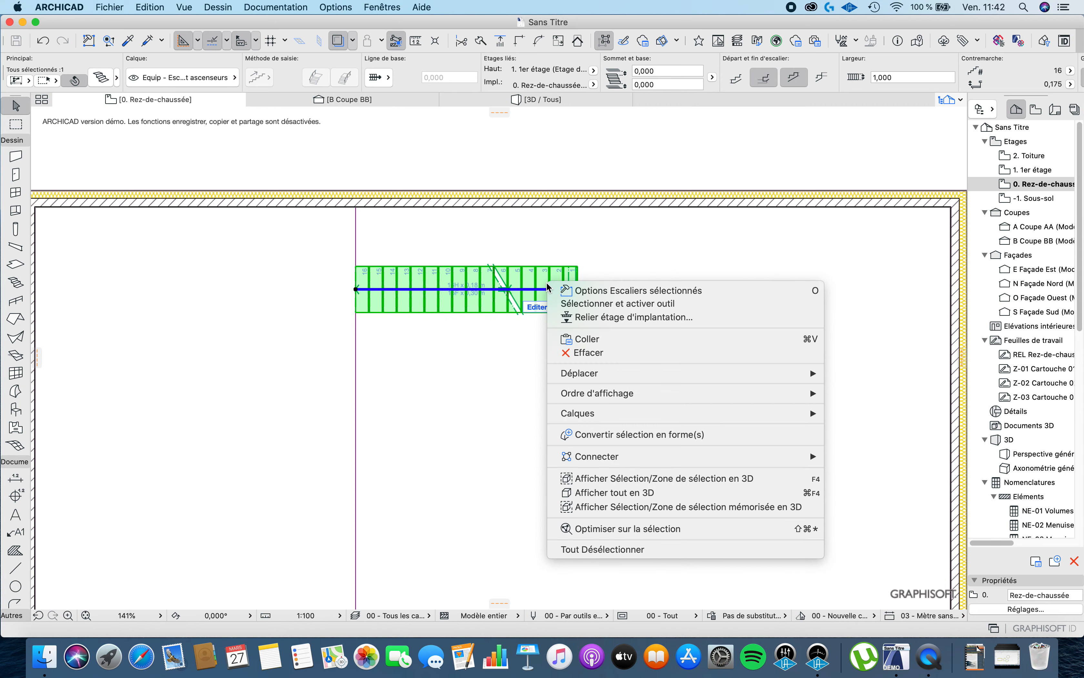
{"action": "mouse_move", "coordinate": [666, 376]}
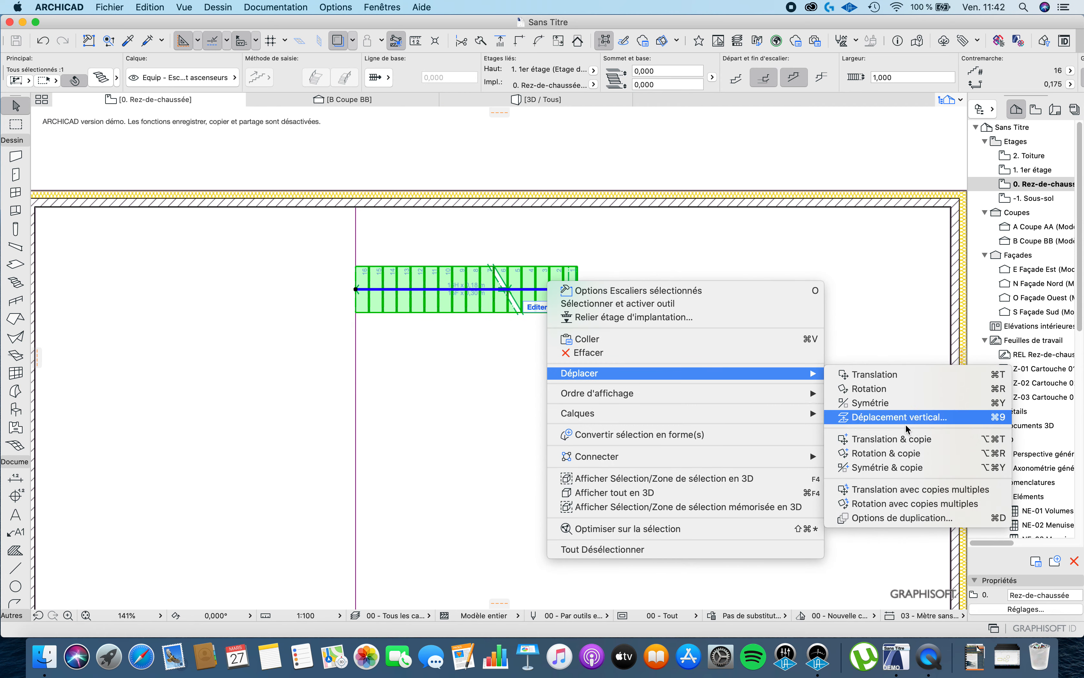
{"action": "left_click", "coordinate": [906, 444]}
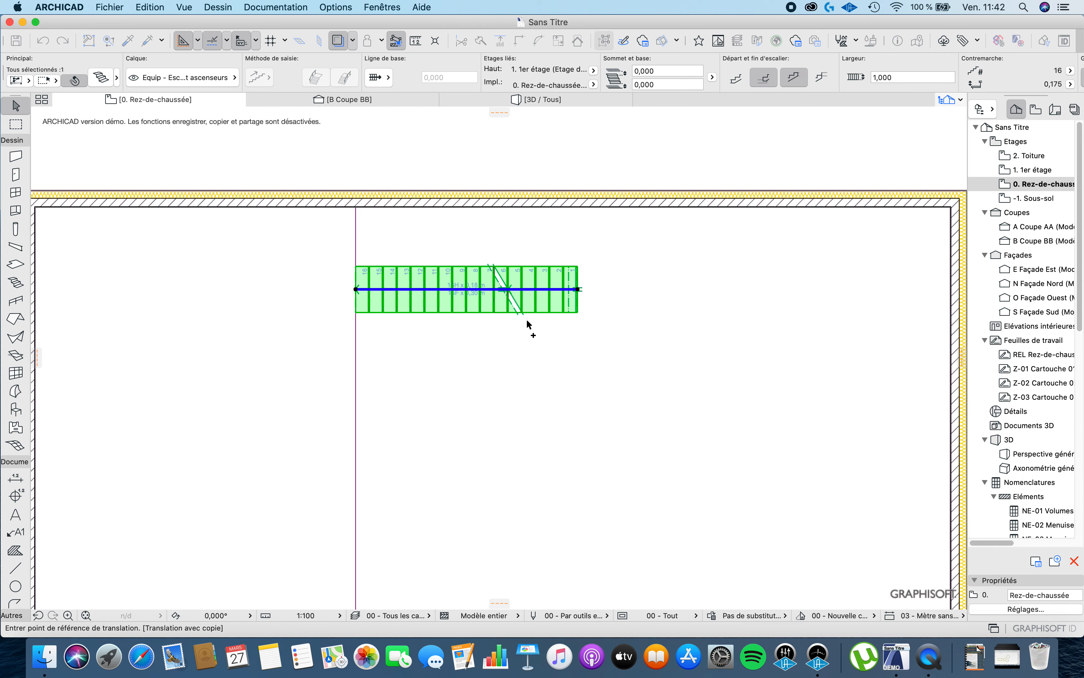
{"action": "left_click", "coordinate": [357, 290]}
{"action": "scroll", "coordinate": [369, 504], "scroll_direction": "down", "scroll_amount": 3}
{"action": "scroll", "coordinate": [359, 484], "scroll_direction": "up", "scroll_amount": 5}
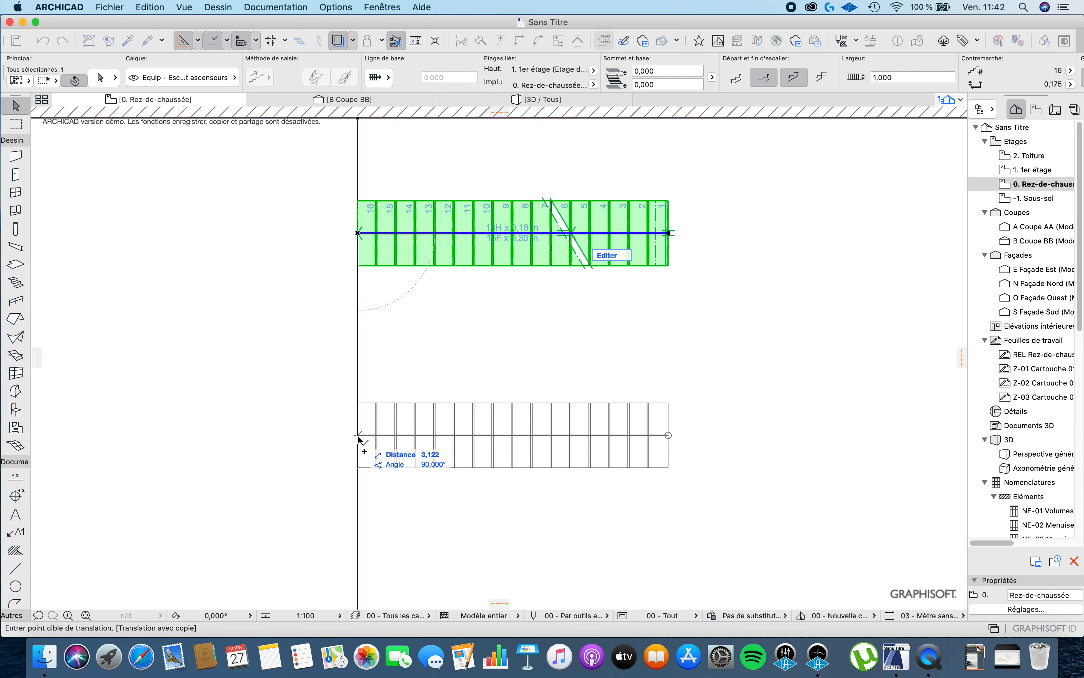
{"action": "left_click", "coordinate": [358, 458]}
{"action": "scroll", "coordinate": [432, 380], "scroll_direction": "down", "scroll_amount": 3}
{"action": "key", "text": "Escape"}
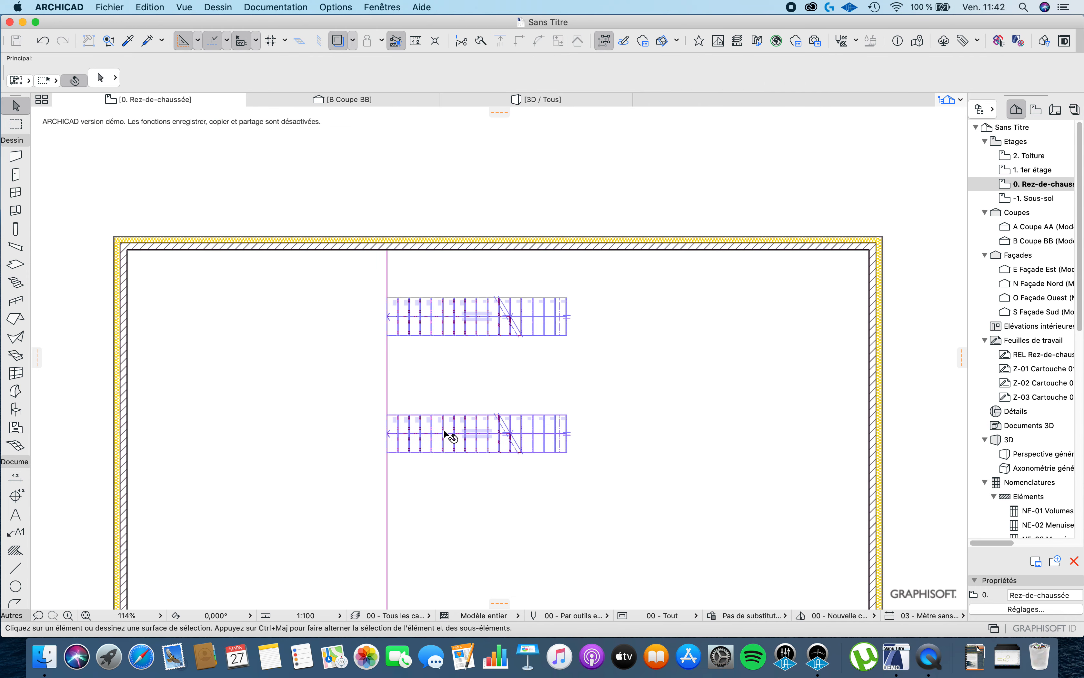
Check the copied staircase's start and end options in its settings, keeping Commencer par contremarche and Terminer par marche.
{"action": "scroll", "coordinate": [457, 448], "scroll_direction": "up", "scroll_amount": 4}
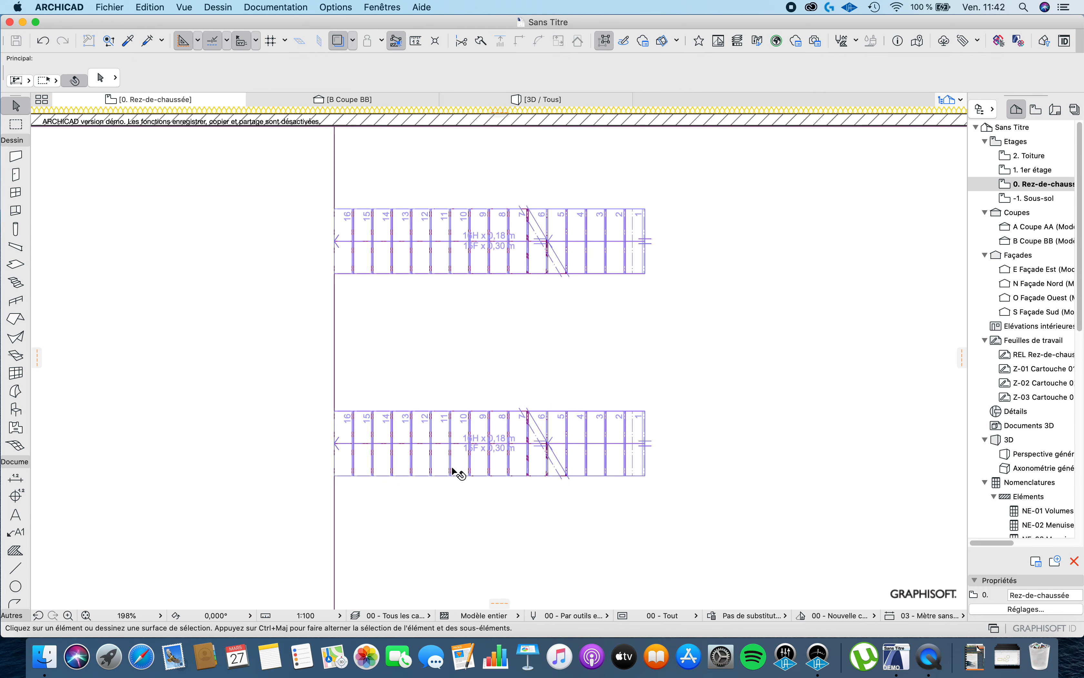
{"action": "left_click", "coordinate": [417, 431]}
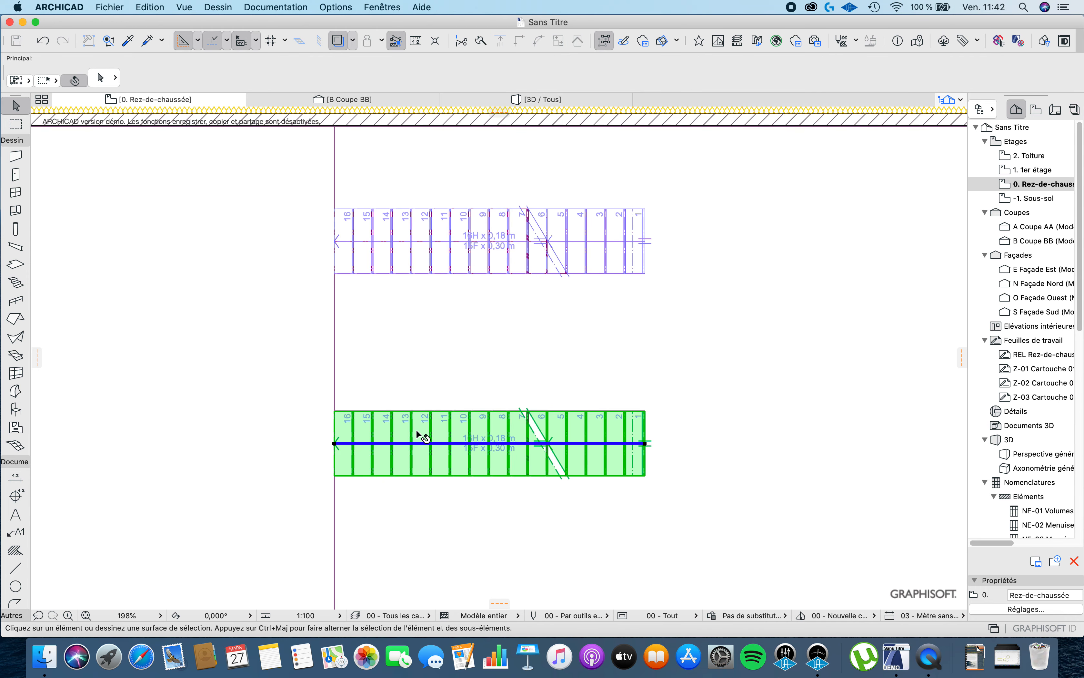
{"action": "left_click", "coordinate": [106, 79]}
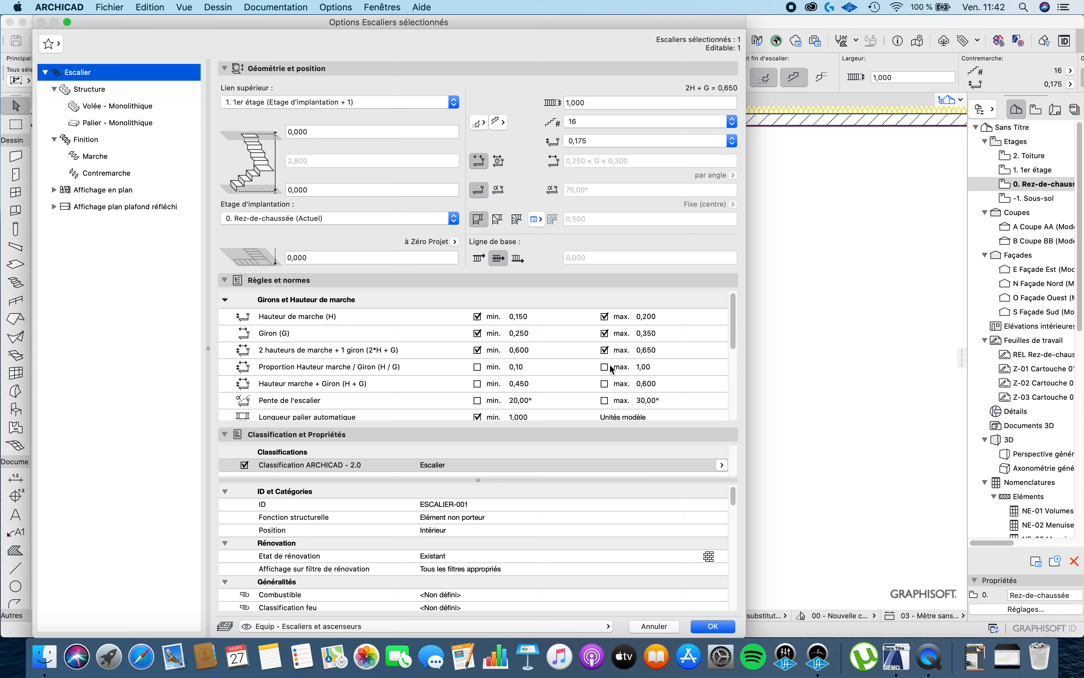
{"action": "left_click", "coordinate": [479, 122]}
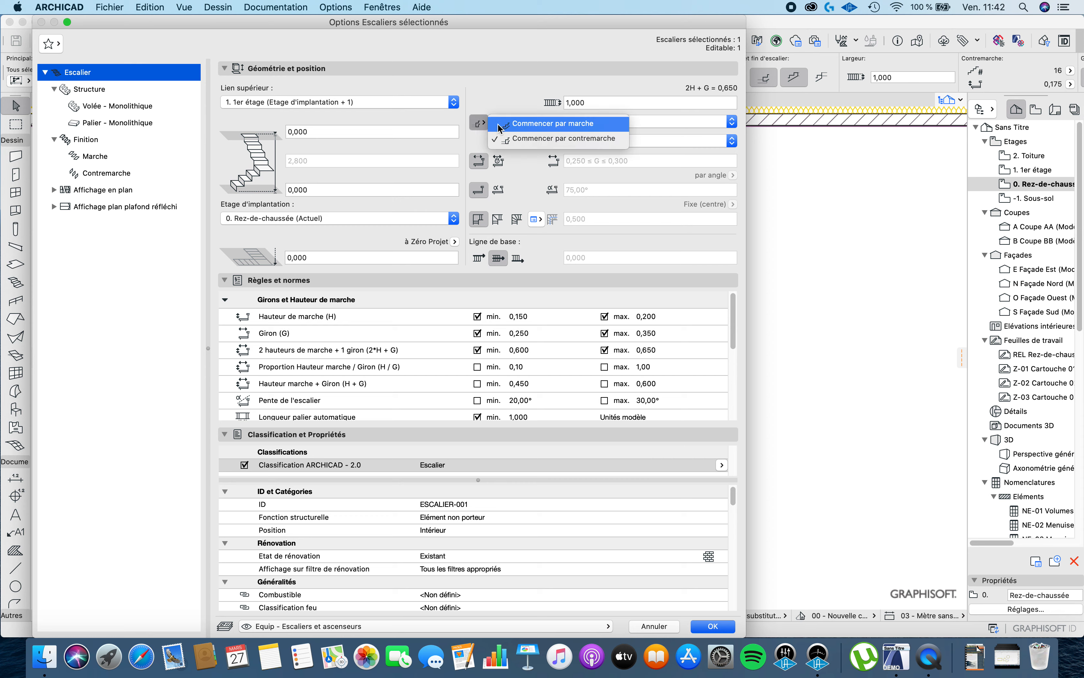
{"action": "left_click", "coordinate": [484, 124]}
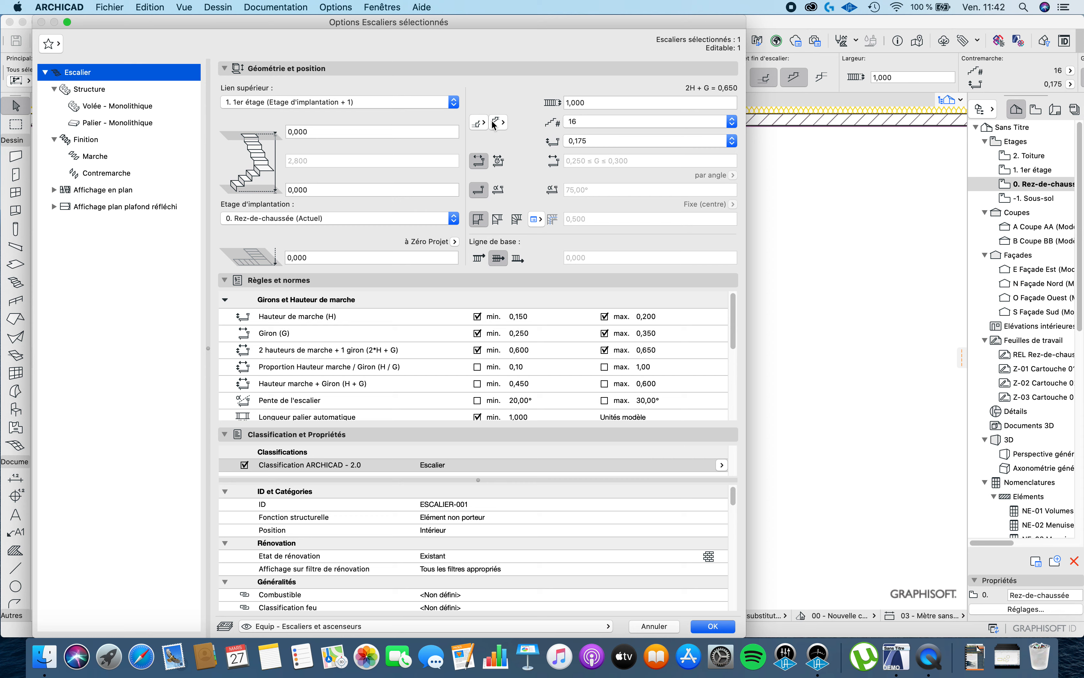
{"action": "left_click", "coordinate": [496, 123]}
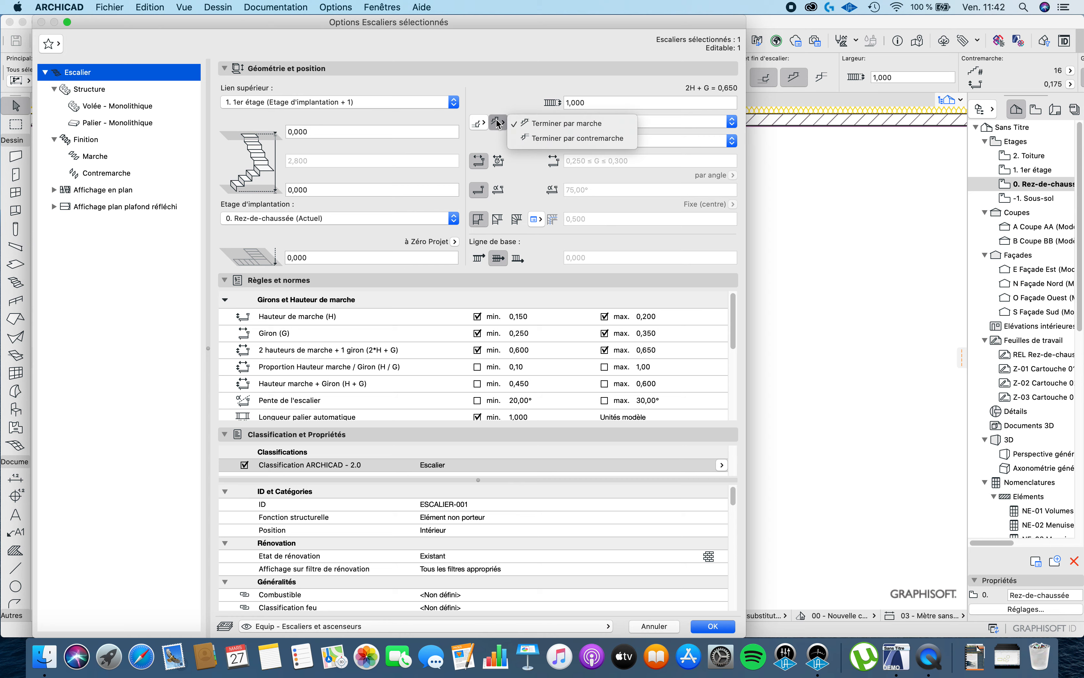
{"action": "left_click", "coordinate": [556, 125]}
{"action": "left_click", "coordinate": [713, 627]}
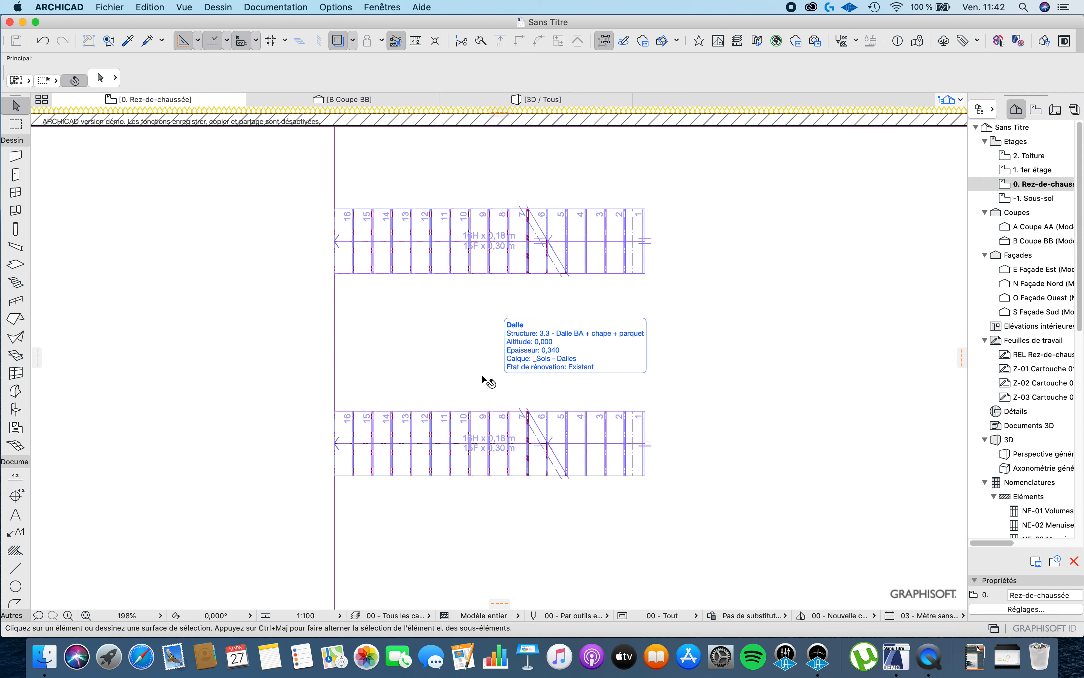
Show the model in 3D and examine the first riser and the top tread where the staircases meet the slab.
{"action": "key", "text": "F3"}
{"action": "scroll", "coordinate": [555, 551], "scroll_direction": "up", "scroll_amount": 5}
{"action": "scroll", "coordinate": [552, 550], "scroll_direction": "up", "scroll_amount": 3}
{"action": "middle_click_drag", "start_coordinate": [552, 551], "coordinate": [612, 311]}
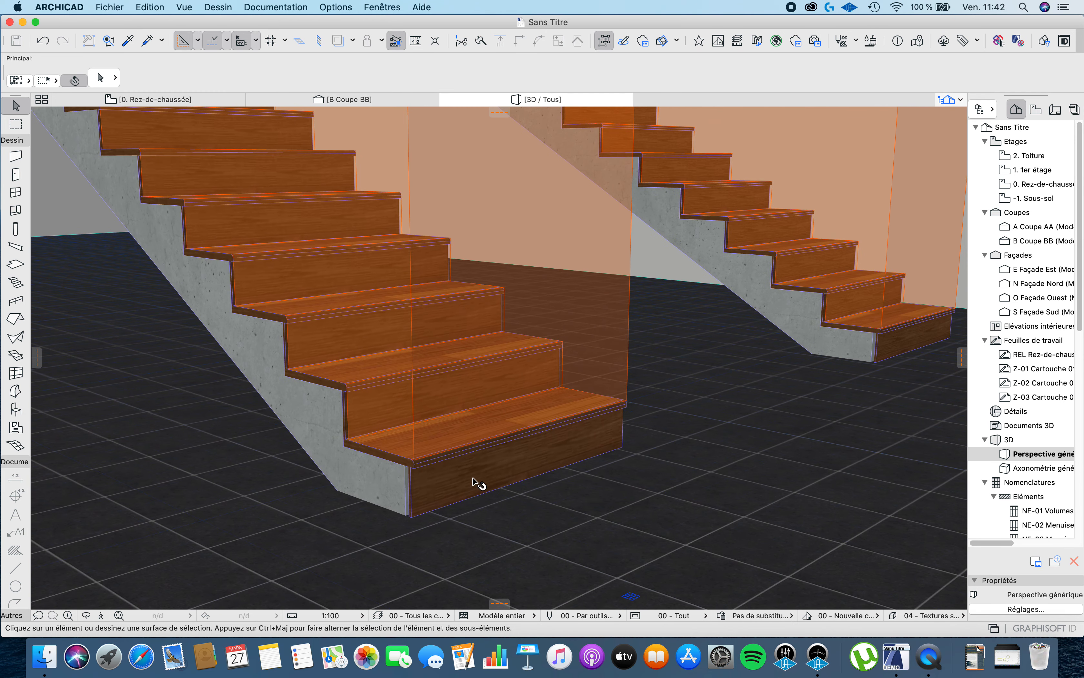
{"action": "scroll", "coordinate": [443, 450], "scroll_direction": "up", "scroll_amount": 5}
{"action": "scroll", "coordinate": [307, 284], "scroll_direction": "down", "scroll_amount": 6}
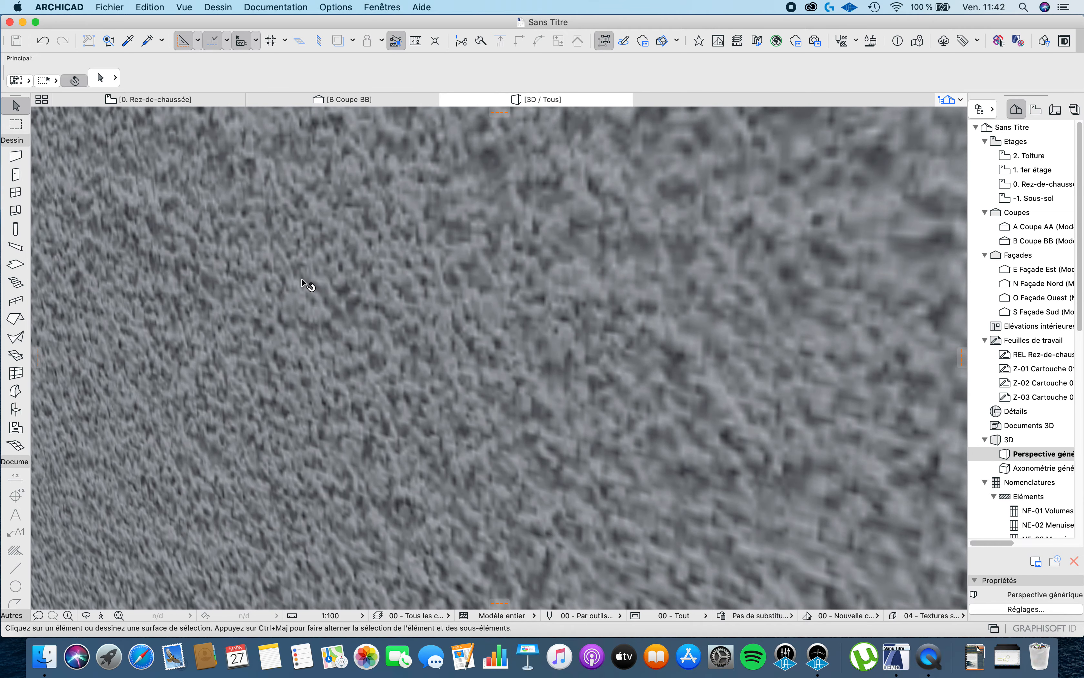
{"action": "scroll", "coordinate": [462, 484], "scroll_direction": "down", "scroll_amount": 2}
{"action": "scroll", "coordinate": [263, 283], "scroll_direction": "down", "scroll_amount": 2}
{"action": "scroll", "coordinate": [138, 187], "scroll_direction": "up", "scroll_amount": 6}
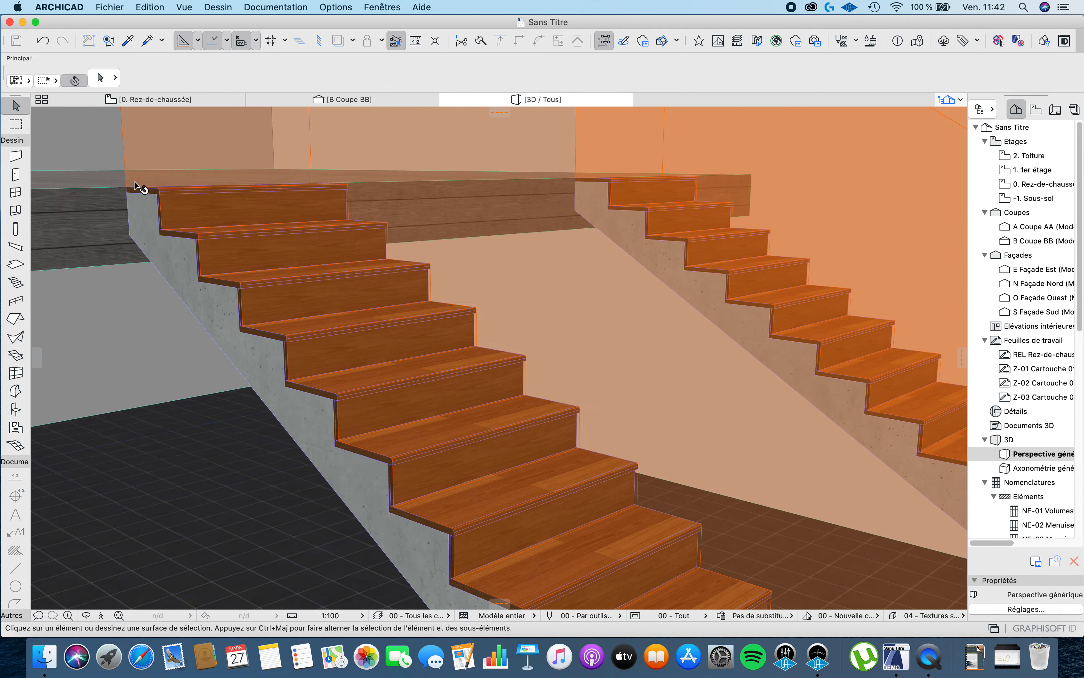
{"action": "scroll", "coordinate": [379, 391], "scroll_direction": "down", "scroll_amount": 3}
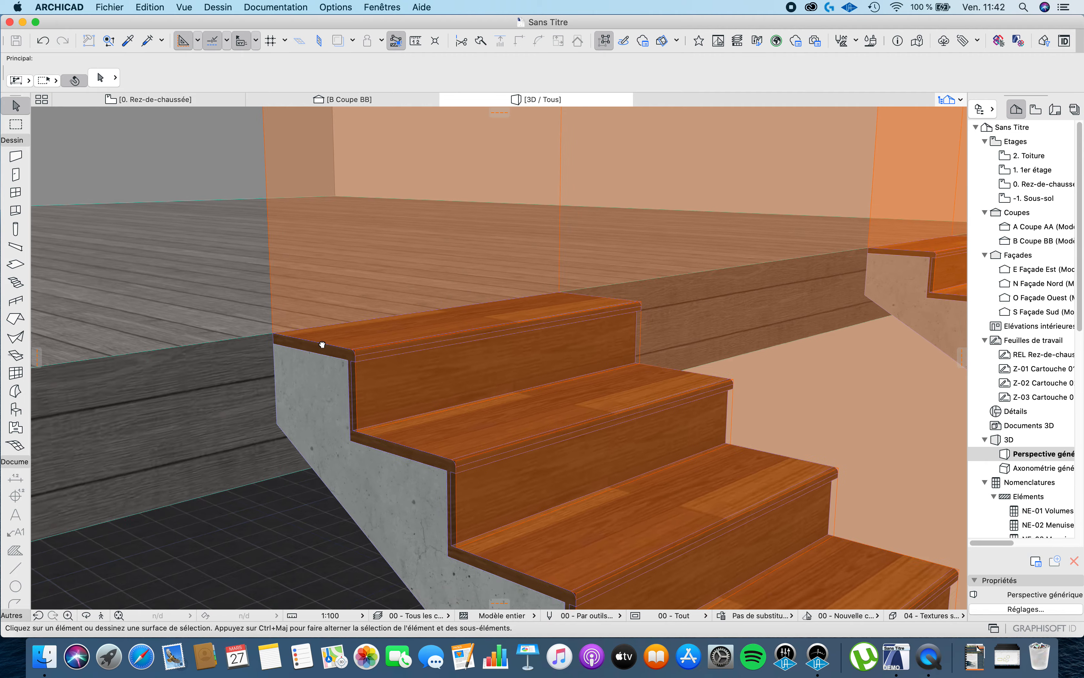
{"action": "scroll", "coordinate": [229, 249], "scroll_direction": "down", "scroll_amount": 3}
{"action": "scroll", "coordinate": [219, 236], "scroll_direction": "up", "scroll_amount": 3}
{"action": "scroll", "coordinate": [219, 236], "scroll_direction": "down", "scroll_amount": 3}
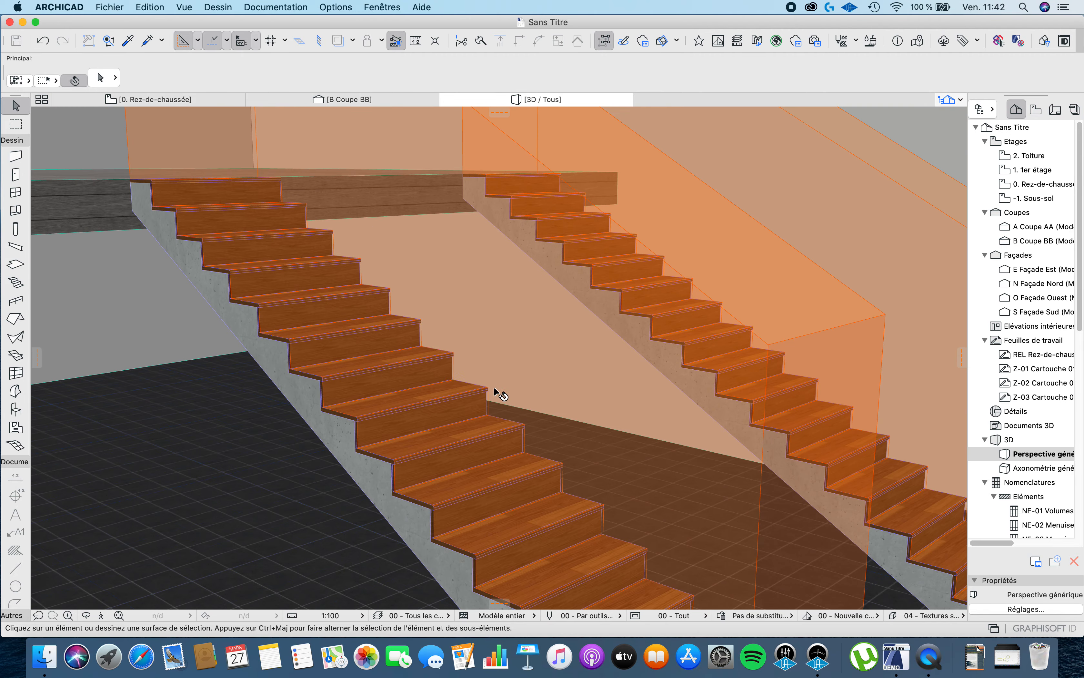
Set the nearer staircase to start with a tread (Commencer par marche) and end with a riser (Terminer par contremarche).
{"action": "middle_click_drag", "start_coordinate": [499, 392], "coordinate": [402, 319]}
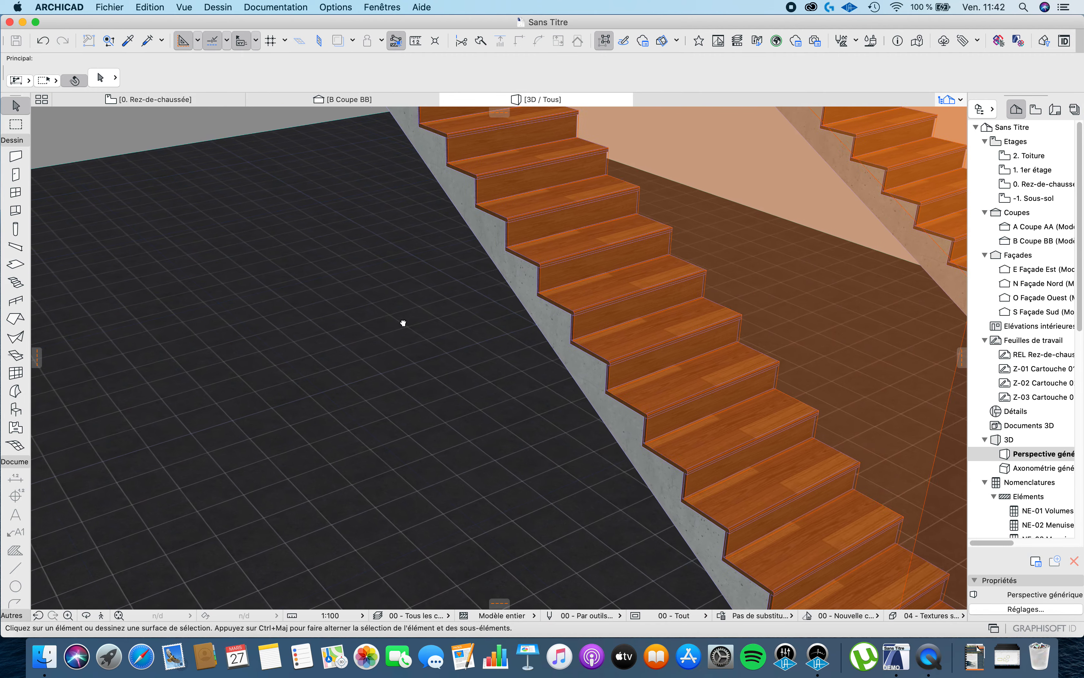
{"action": "left_click", "coordinate": [492, 199]}
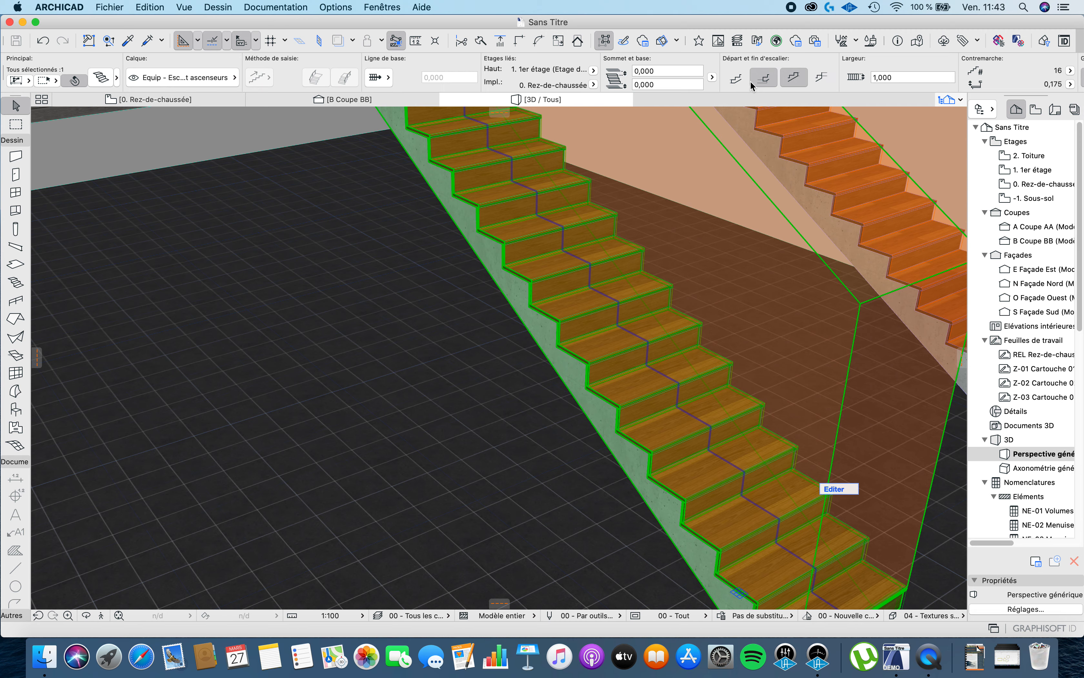
{"action": "left_click", "coordinate": [737, 79]}
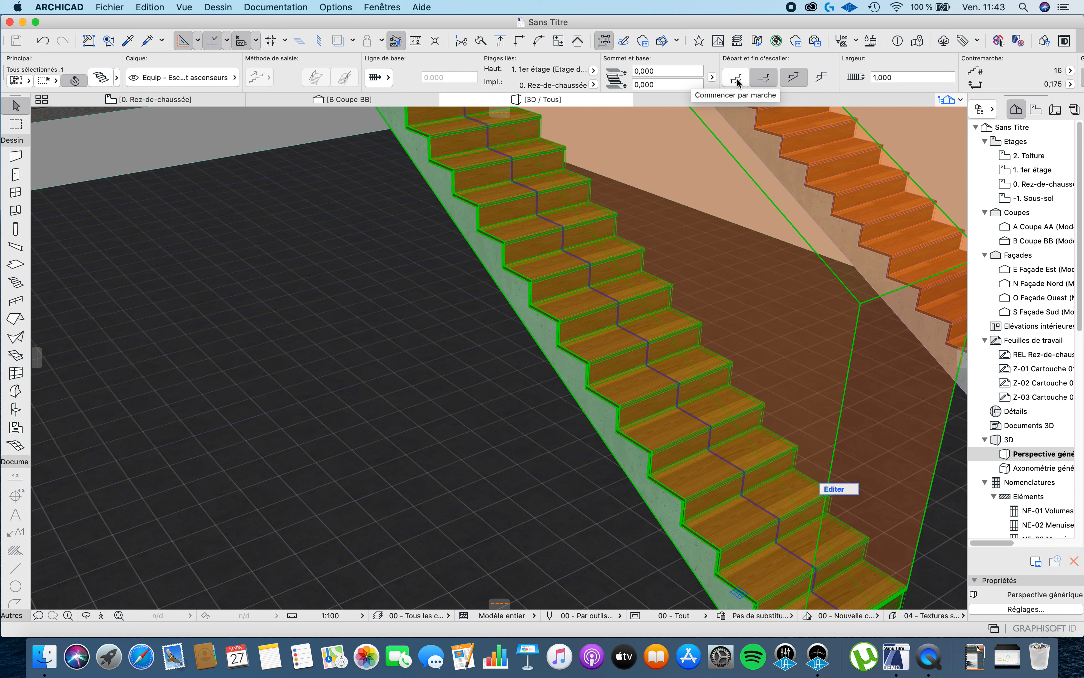
{"action": "middle_click_drag", "start_coordinate": [741, 344], "coordinate": [560, 278]}
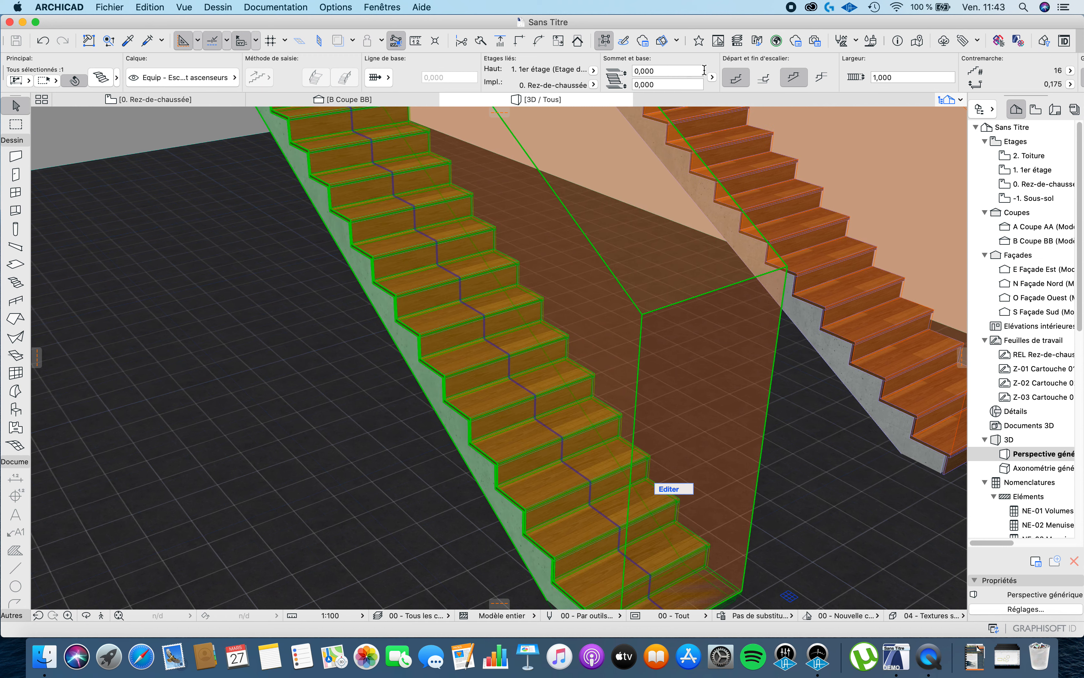
{"action": "left_click", "coordinate": [822, 80]}
{"action": "middle_click_drag", "start_coordinate": [407, 242], "coordinate": [618, 396]}
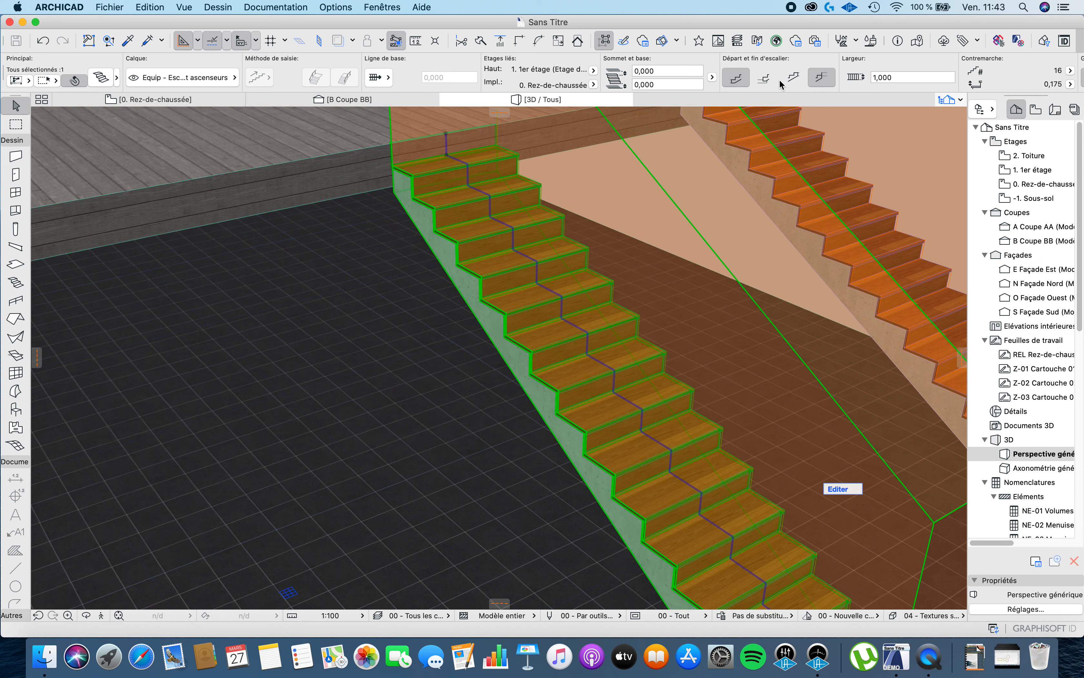
{"action": "middle_click_drag", "start_coordinate": [528, 252], "coordinate": [527, 334]}
{"action": "key", "text": "Escape"}
Examine the modified staircase's top and bottom steps in 3D and compare them with the other staircase.
{"action": "scroll", "coordinate": [389, 254], "scroll_direction": "up", "scroll_amount": 4}
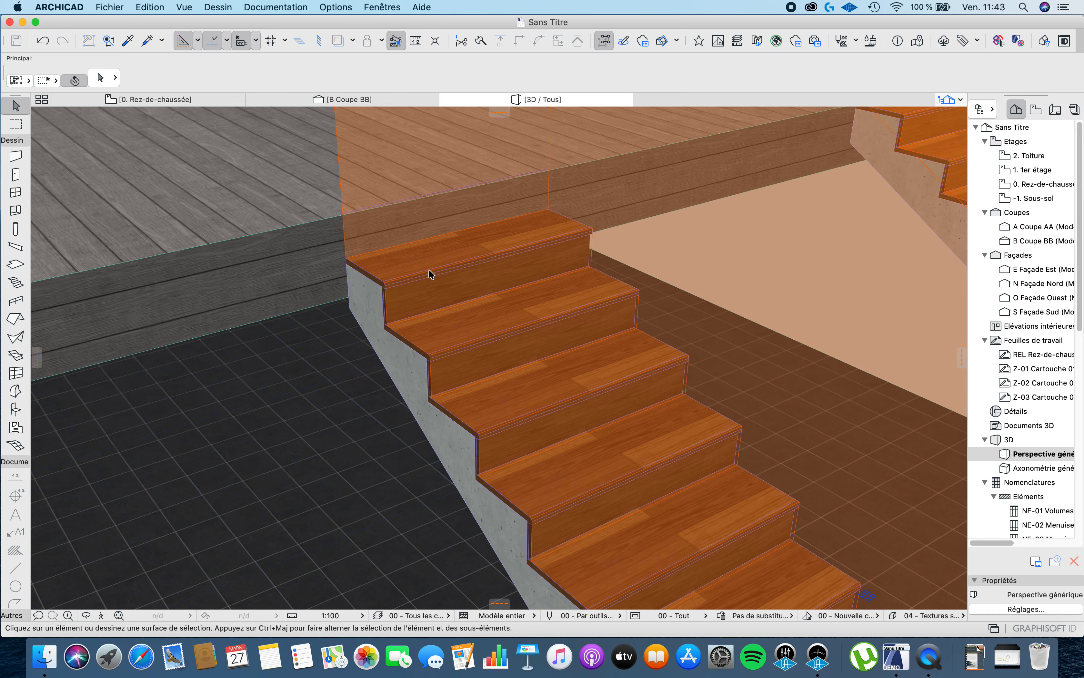
{"action": "scroll", "coordinate": [401, 258], "scroll_direction": "down", "scroll_amount": 1}
{"action": "scroll", "coordinate": [523, 298], "scroll_direction": "up", "scroll_amount": 5}
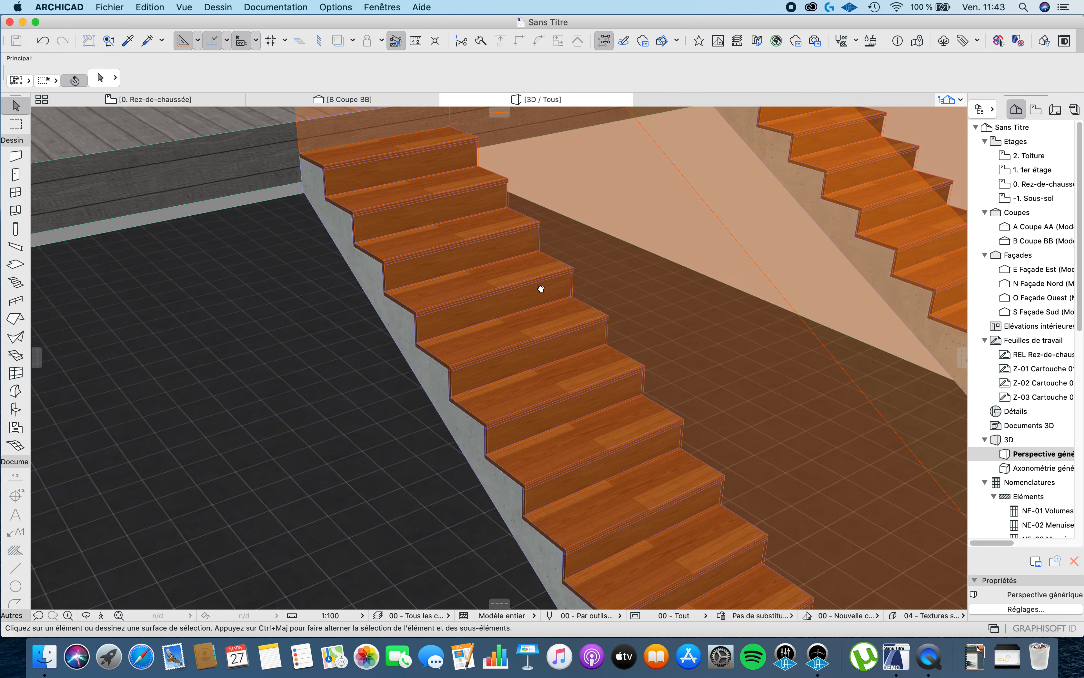
{"action": "scroll", "coordinate": [663, 455], "scroll_direction": "up", "scroll_amount": 1}
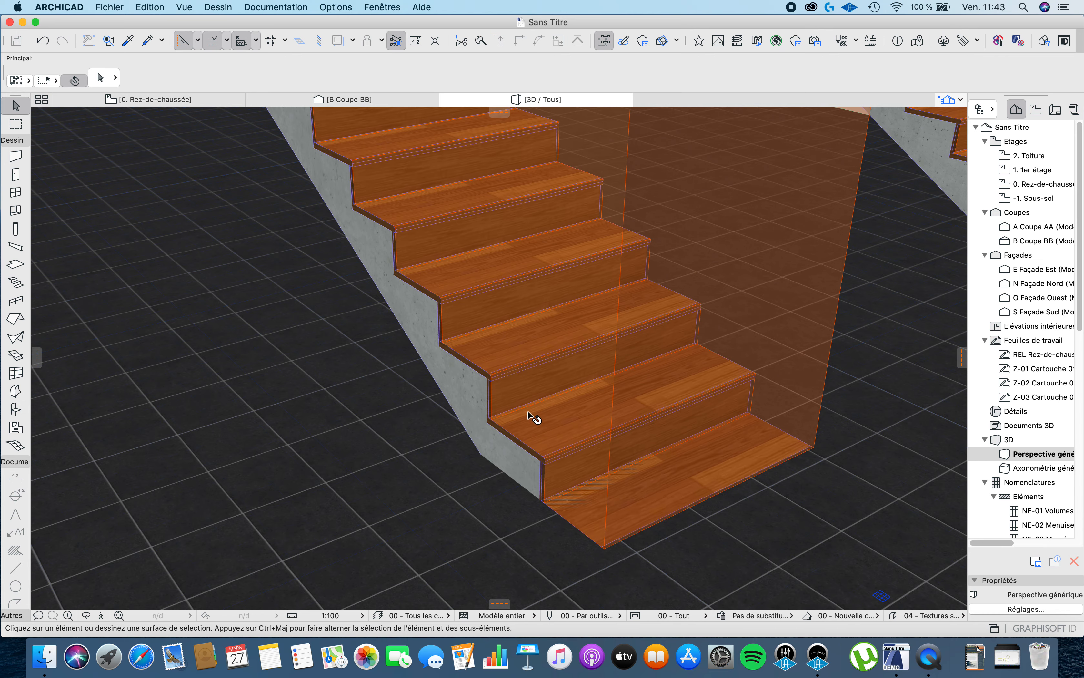
{"action": "scroll", "coordinate": [385, 296], "scroll_direction": "down", "scroll_amount": 4}
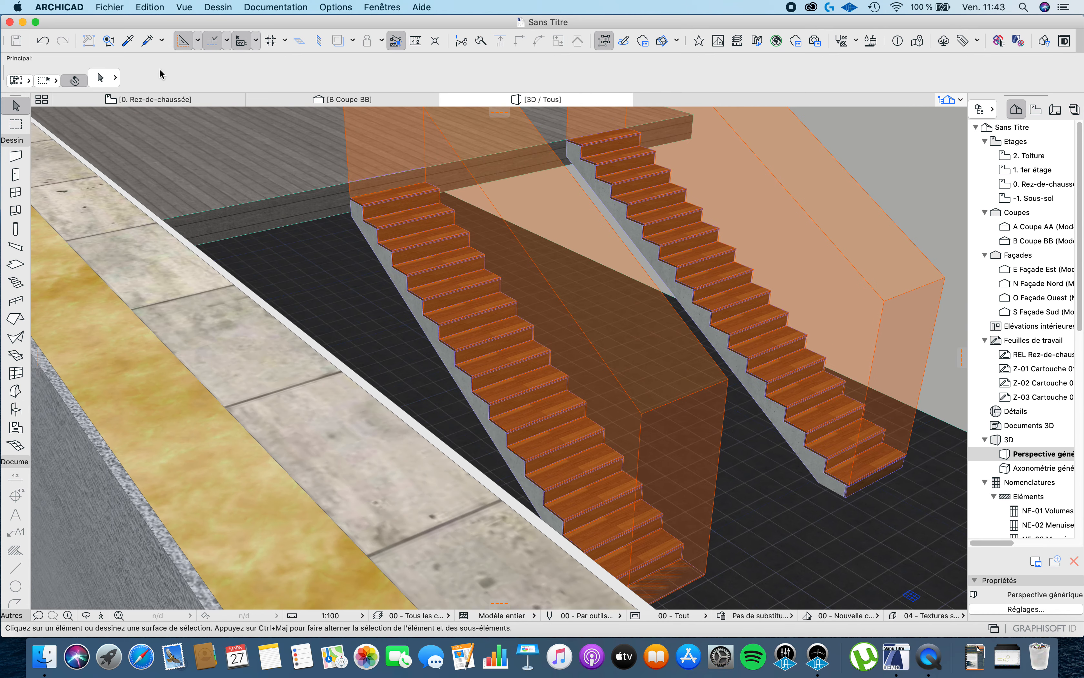
{"action": "scroll", "coordinate": [363, 275], "scroll_direction": "up", "scroll_amount": 3}
{"action": "middle_click_drag", "start_coordinate": [545, 394], "coordinate": [391, 345]}
{"action": "scroll", "coordinate": [469, 380], "scroll_direction": "down", "scroll_amount": 2}
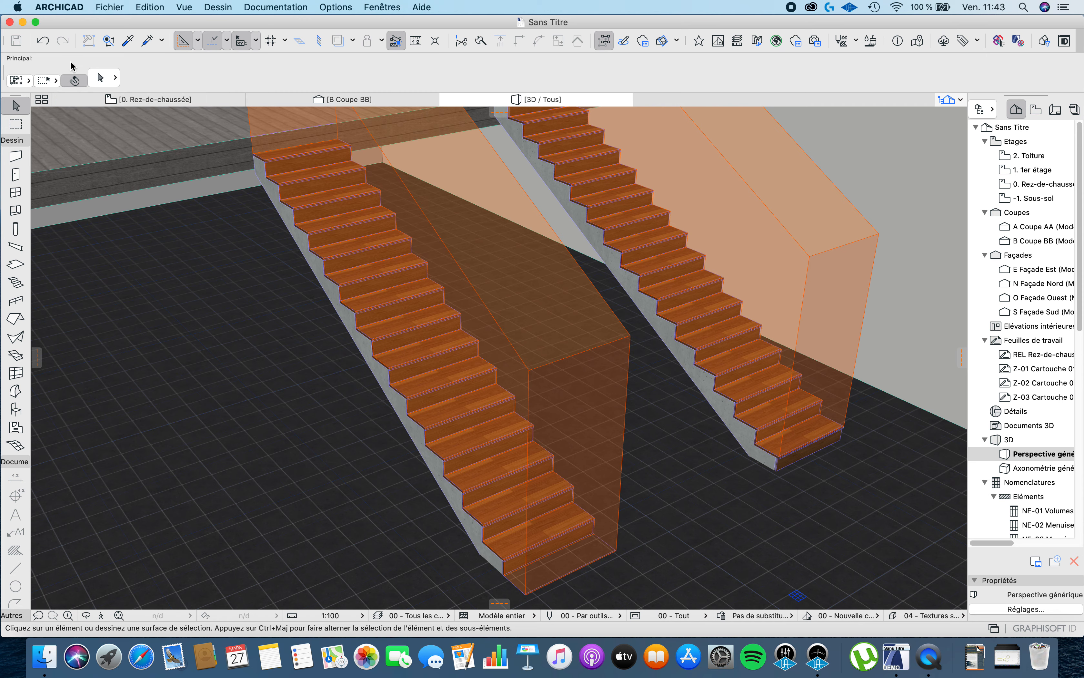
Undo the last two start and end option changes on the nearer staircase.
{"action": "left_click", "coordinate": [46, 38]}
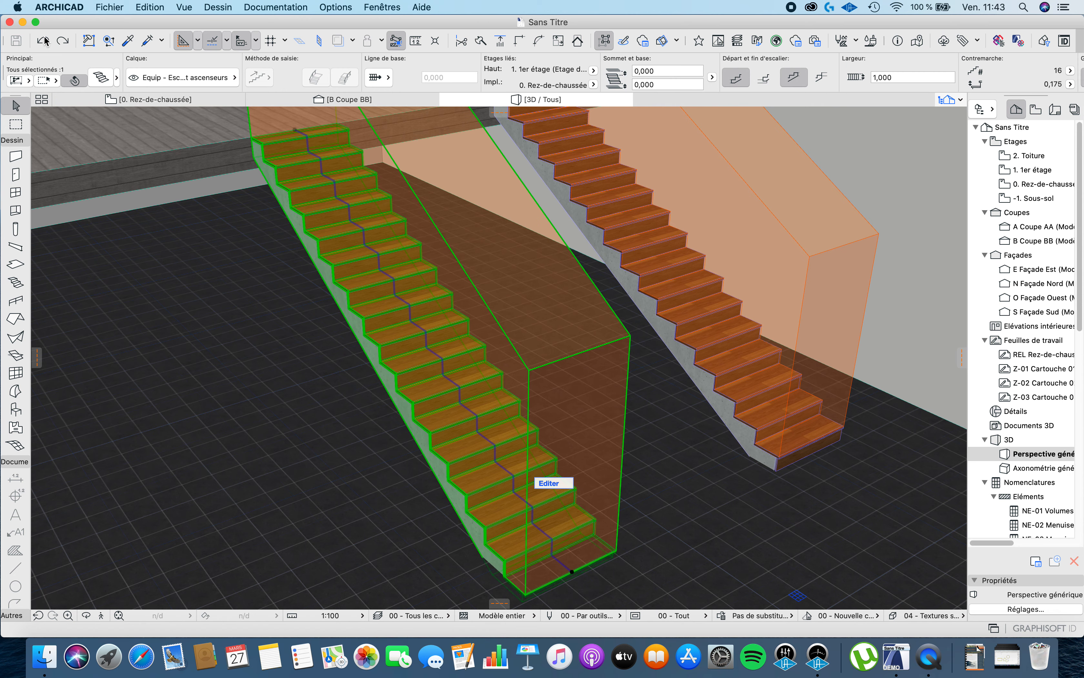
{"action": "left_click", "coordinate": [45, 40]}
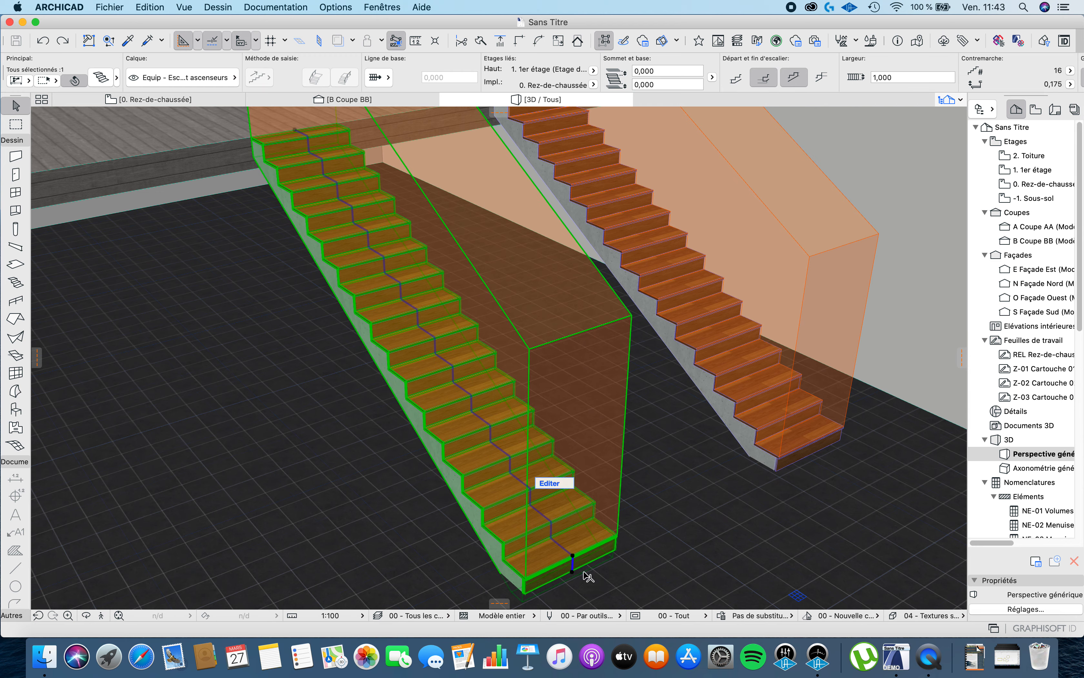
{"action": "middle_click_drag", "start_coordinate": [486, 445], "coordinate": [499, 433]}
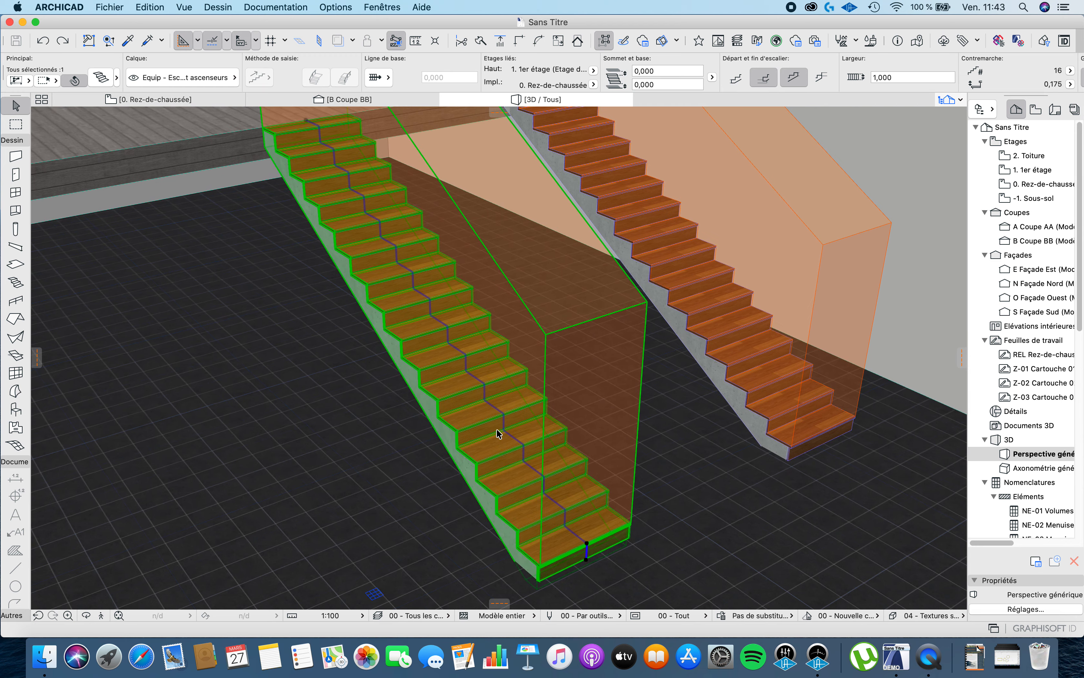
Set the nearer staircase's width to 1,400 and its riser height to 0,187.
{"action": "left_click", "coordinate": [344, 216]}
{"action": "key", "text": "Escape"}
{"action": "left_click", "coordinate": [102, 80]}
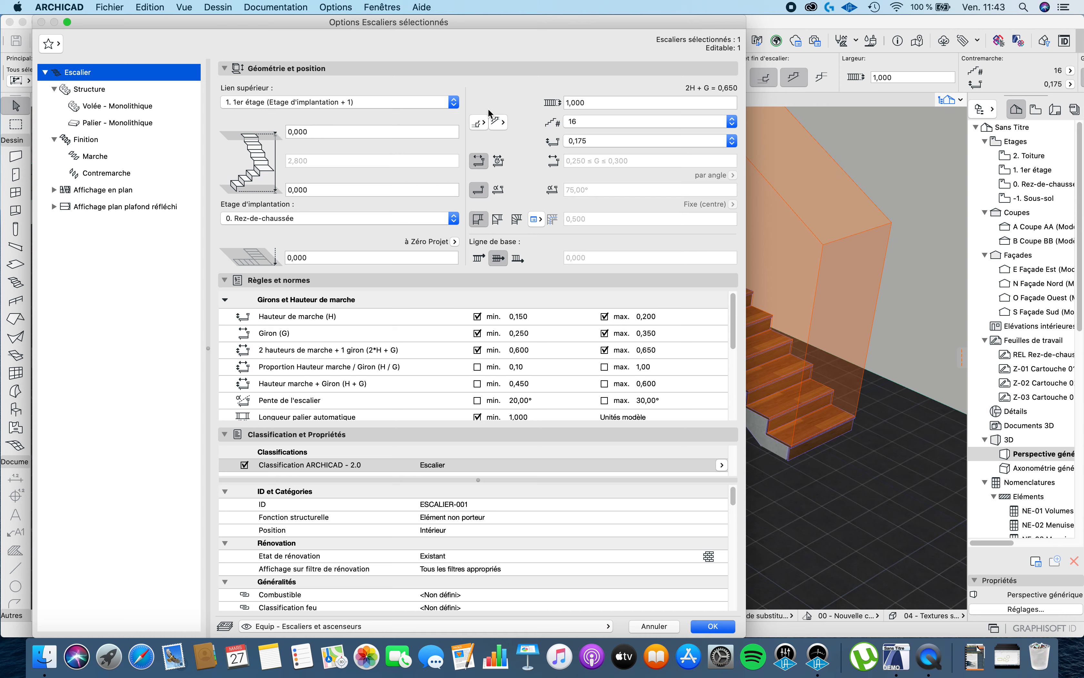
{"action": "left_click_drag", "start_coordinate": [502, 22], "coordinate": [471, 21]}
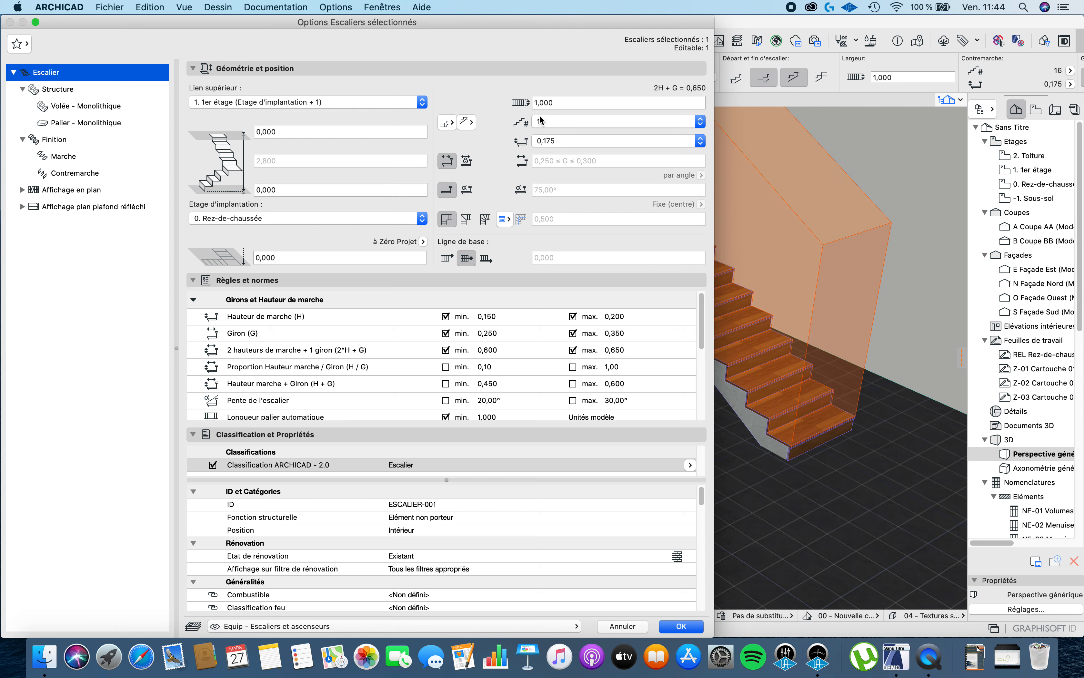
{"action": "left_click", "coordinate": [559, 100]}
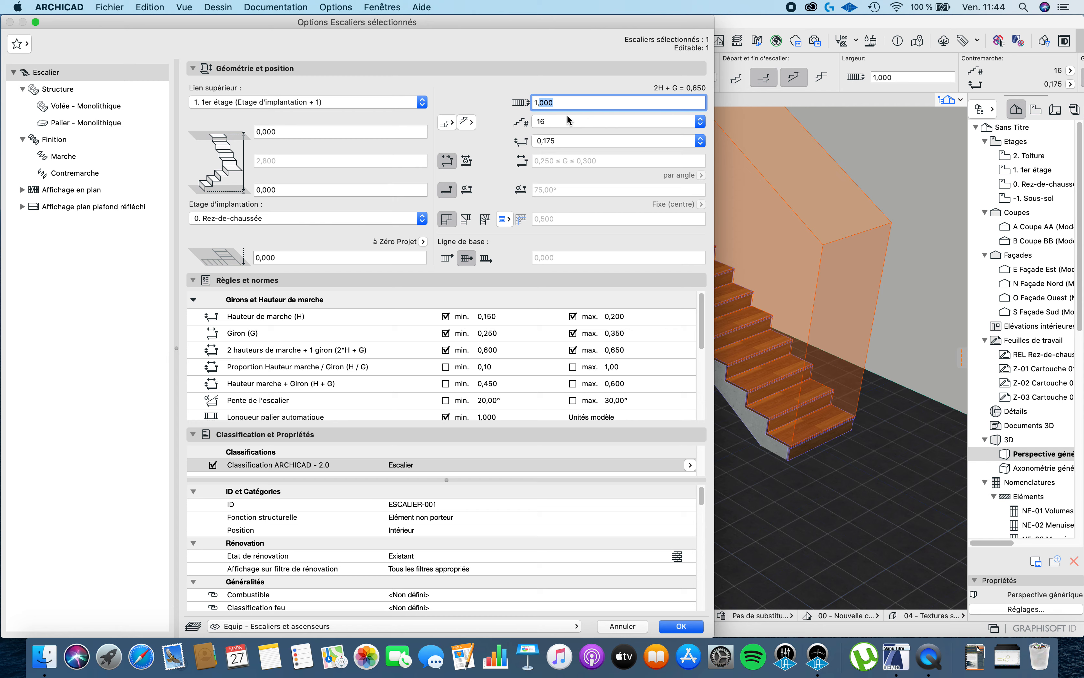
{"action": "type", "text": "1,4"}
{"action": "left_click", "coordinate": [560, 140]}
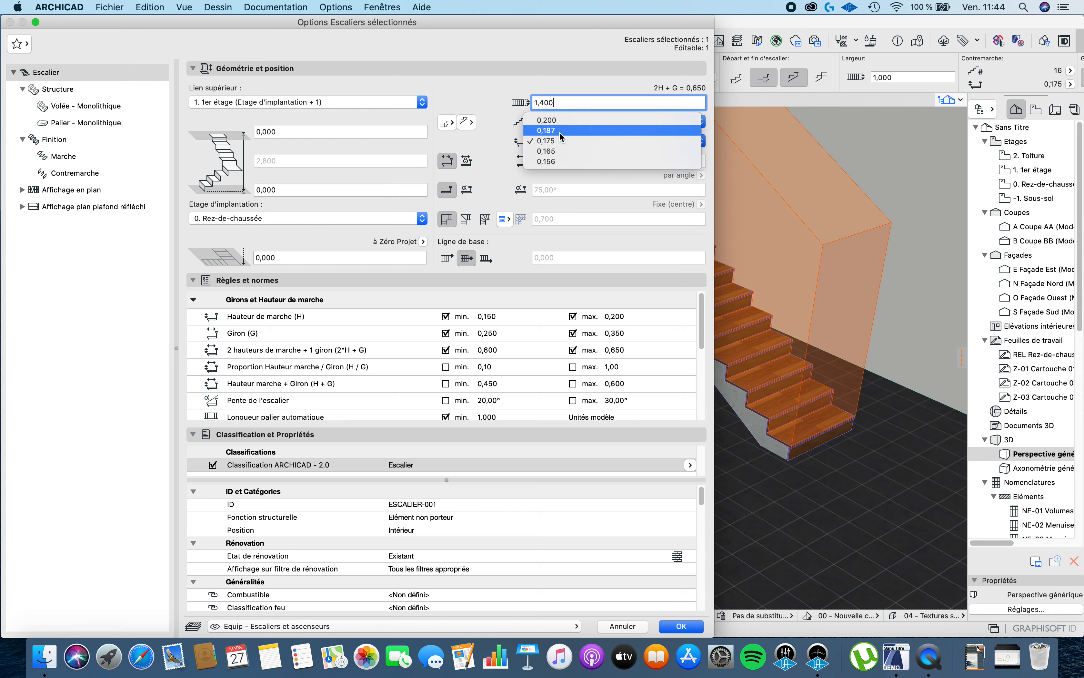
{"action": "left_click", "coordinate": [560, 131]}
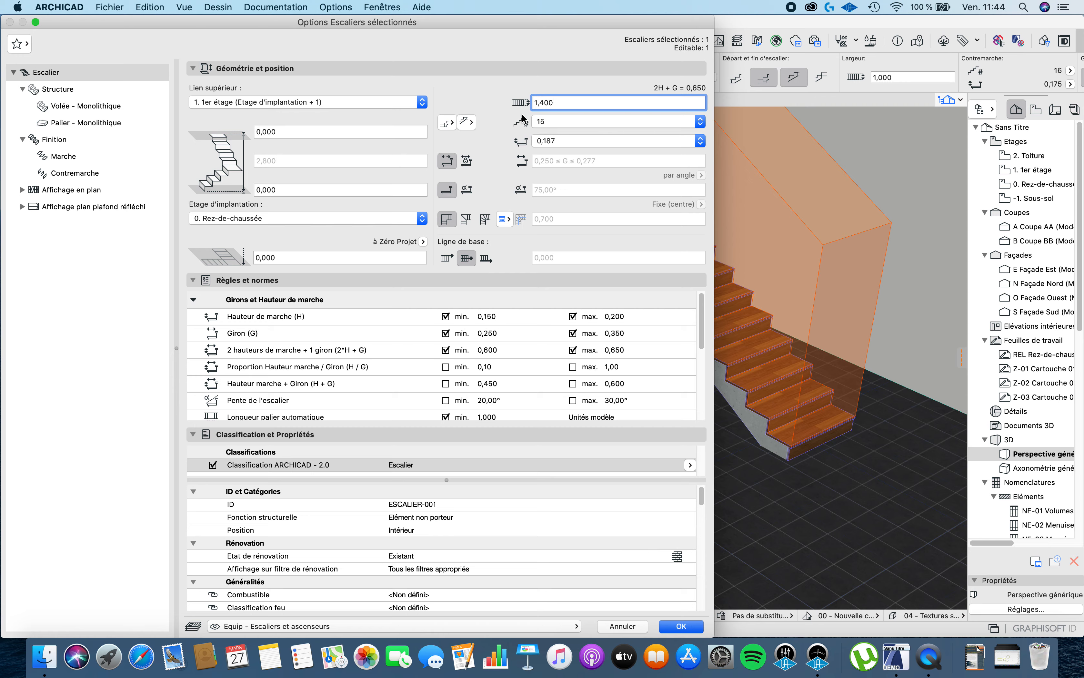
{"action": "left_click", "coordinate": [685, 629]}
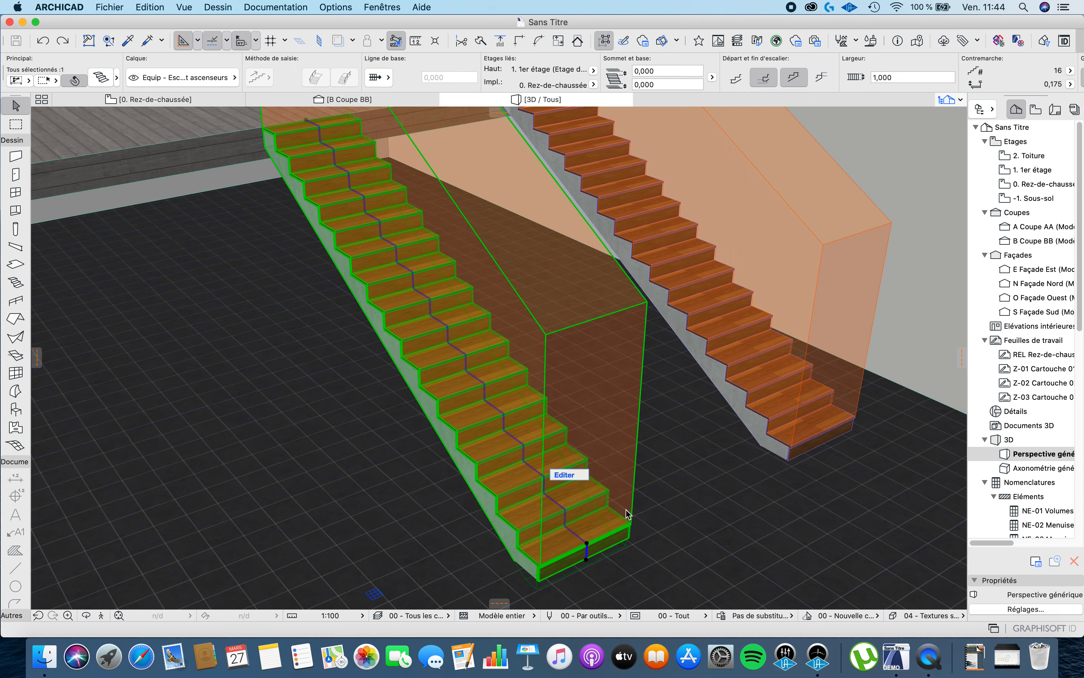
Examine the widened staircase in 3D from above, checking where its upper end sits relative to the slab edge.
{"action": "middle_click_drag", "start_coordinate": [461, 332], "coordinate": [649, 391], "text": "shift"}
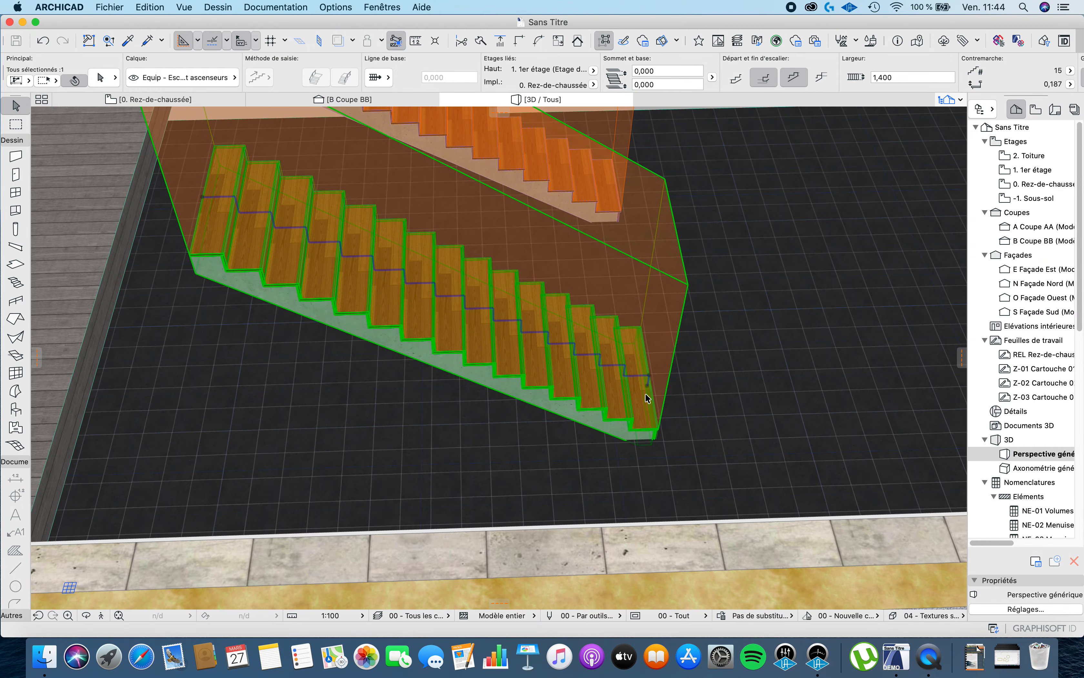
{"action": "middle_click_drag", "start_coordinate": [241, 238], "coordinate": [238, 355], "text": "shift"}
{"action": "middle_click_drag", "start_coordinate": [442, 345], "coordinate": [377, 274]}
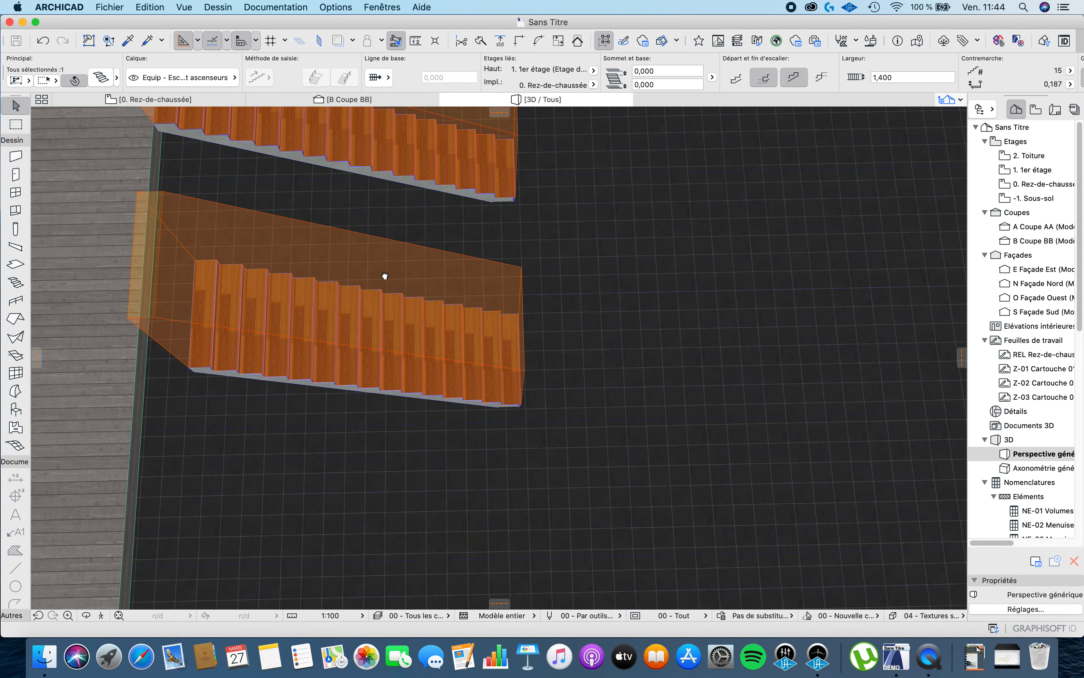
{"action": "scroll", "coordinate": [341, 310], "scroll_direction": "up", "scroll_amount": 3}
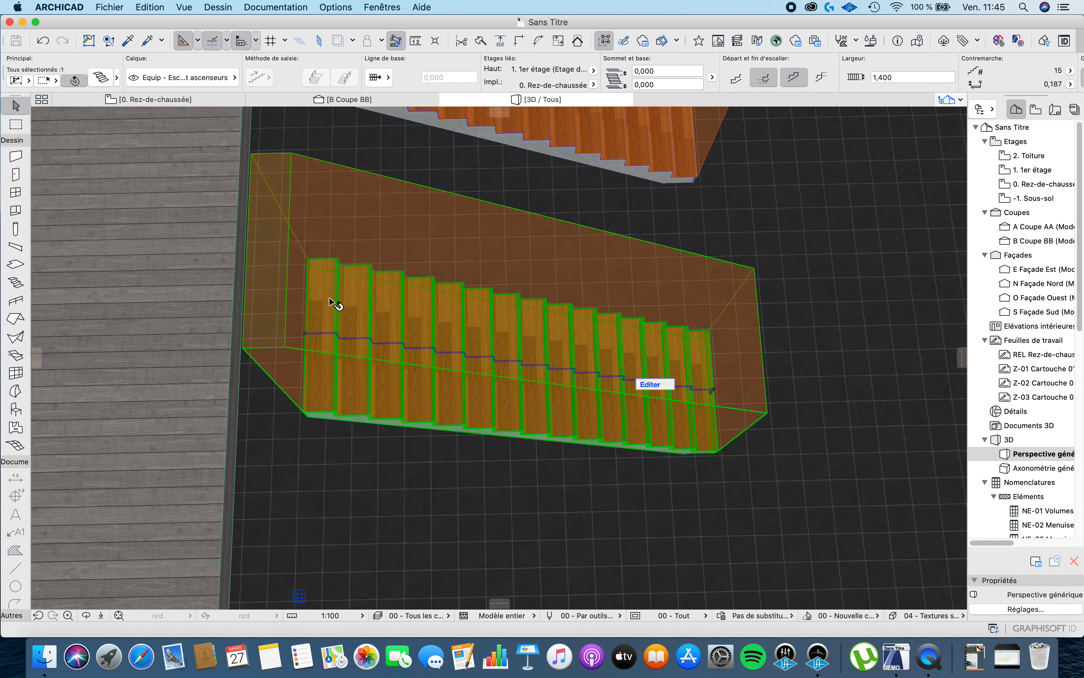
{"action": "middle_click_drag", "start_coordinate": [337, 304], "coordinate": [453, 191], "text": "shift"}
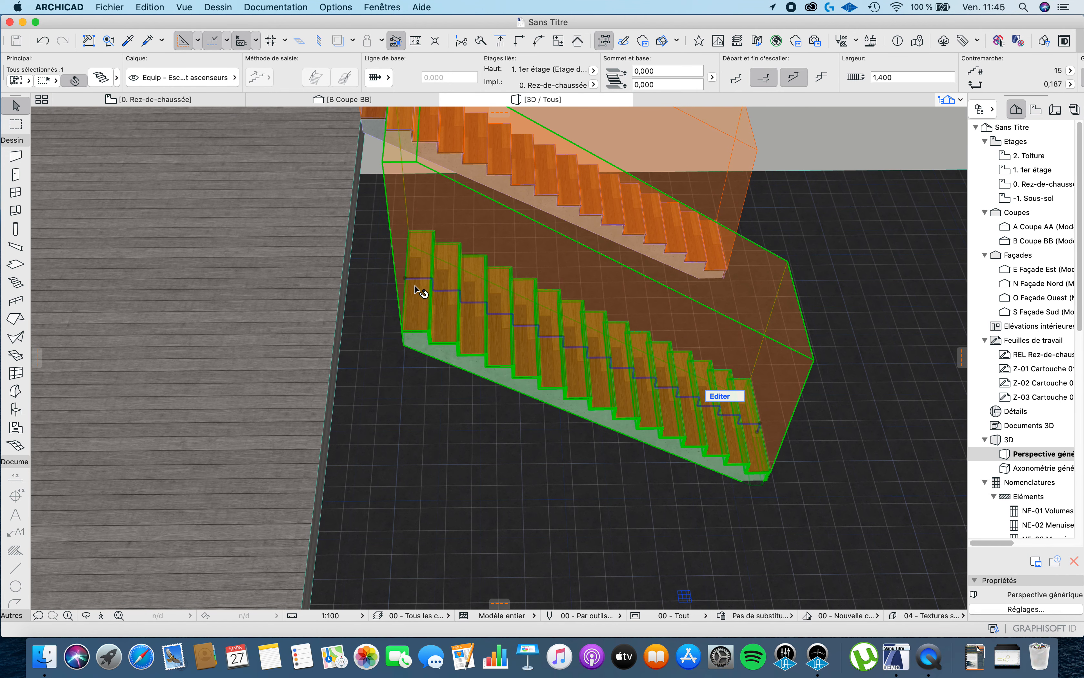
{"action": "key", "text": "Escape"}
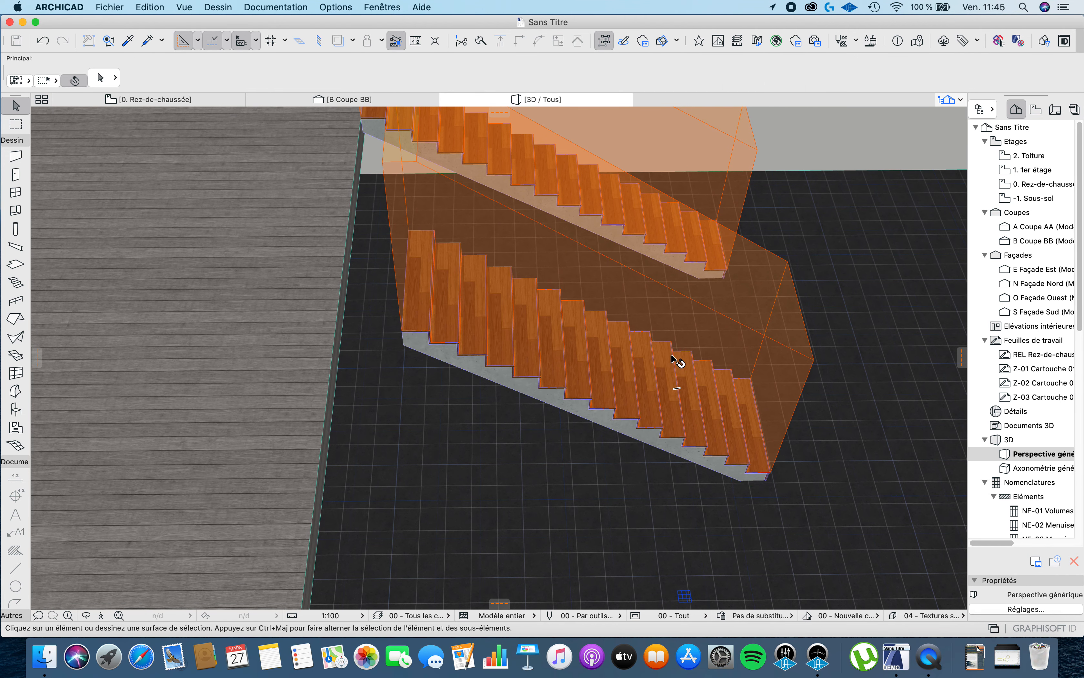
In the ground-floor plan, move the widened staircase horizontally so its upper end meets the slab edge.
{"action": "key", "text": "F2"}
{"action": "left_click", "coordinate": [503, 432]}
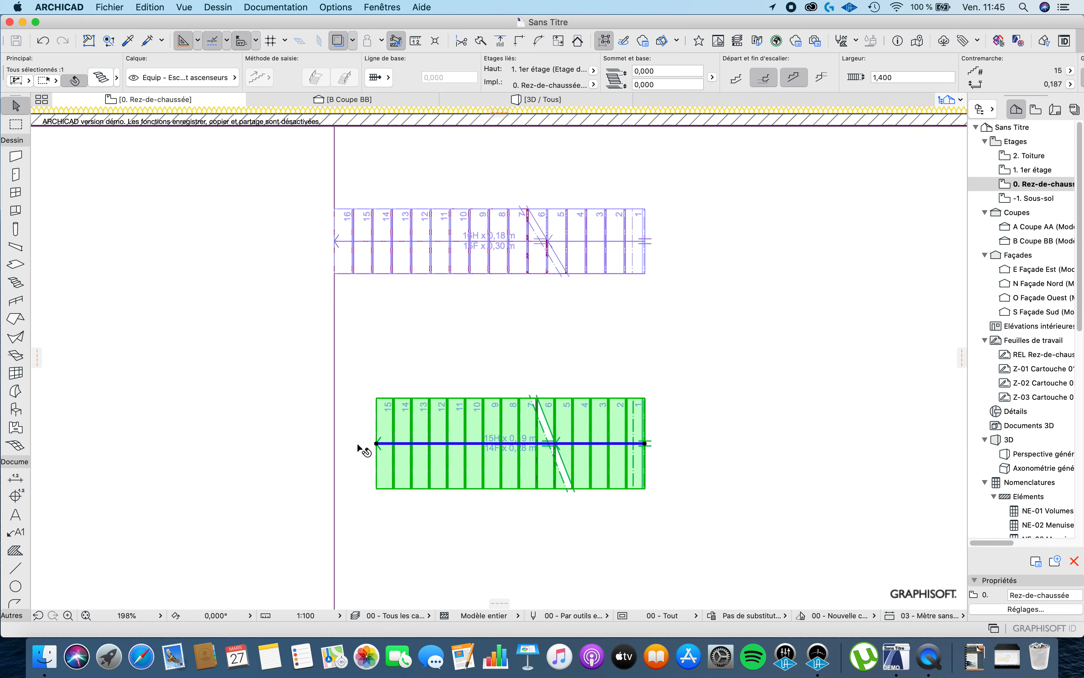
{"action": "scroll", "coordinate": [357, 443], "scroll_direction": "up", "scroll_amount": 3}
{"action": "key", "text": "super+d"}
{"action": "left_click", "coordinate": [390, 443]}
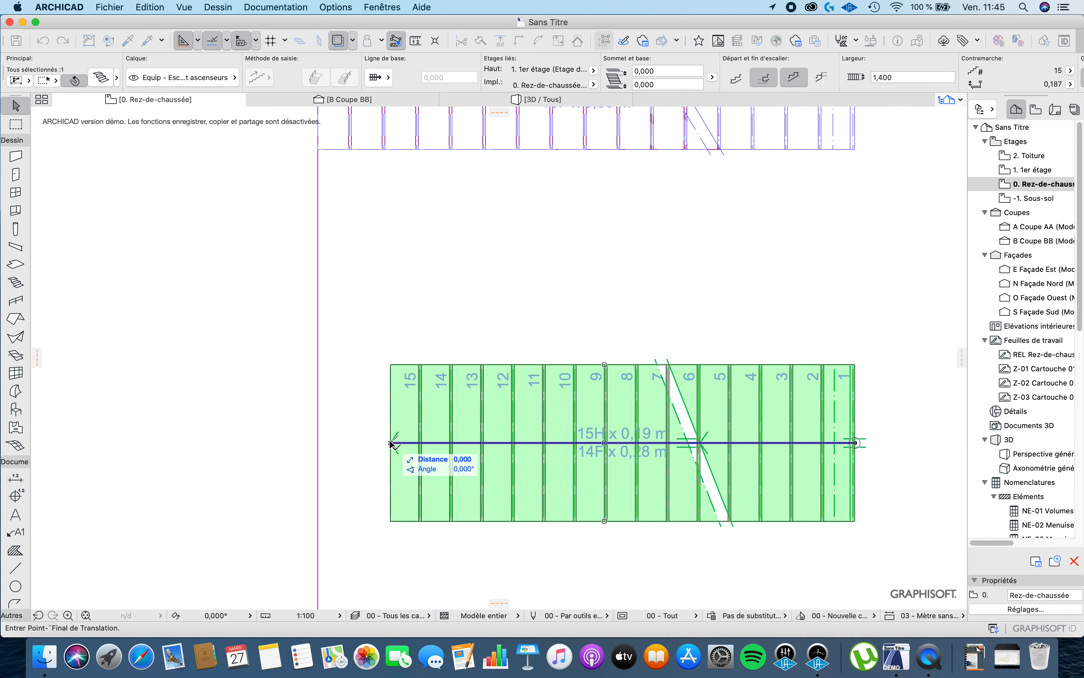
{"action": "left_click", "coordinate": [319, 443]}
{"action": "scroll", "coordinate": [623, 341], "scroll_direction": "down", "scroll_amount": 5}
{"action": "scroll", "coordinate": [684, 352], "scroll_direction": "up", "scroll_amount": 5}
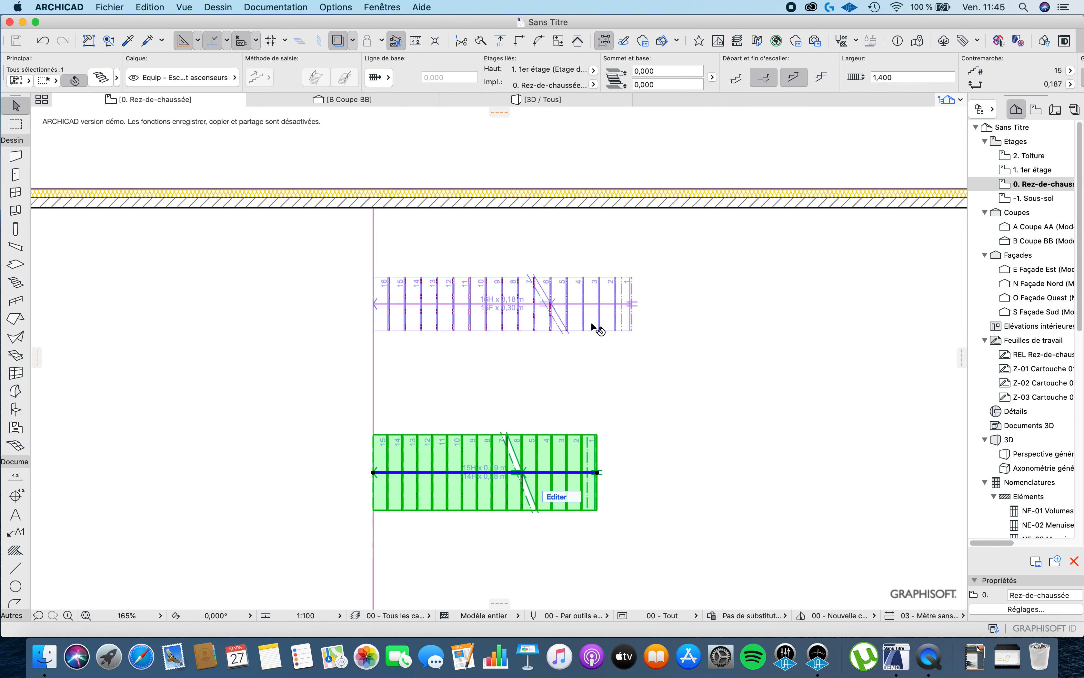
Switch the widened staircase's going (giron) to a fixed value of 0,270.
{"action": "scroll", "coordinate": [626, 401], "scroll_direction": "up", "scroll_amount": 4}
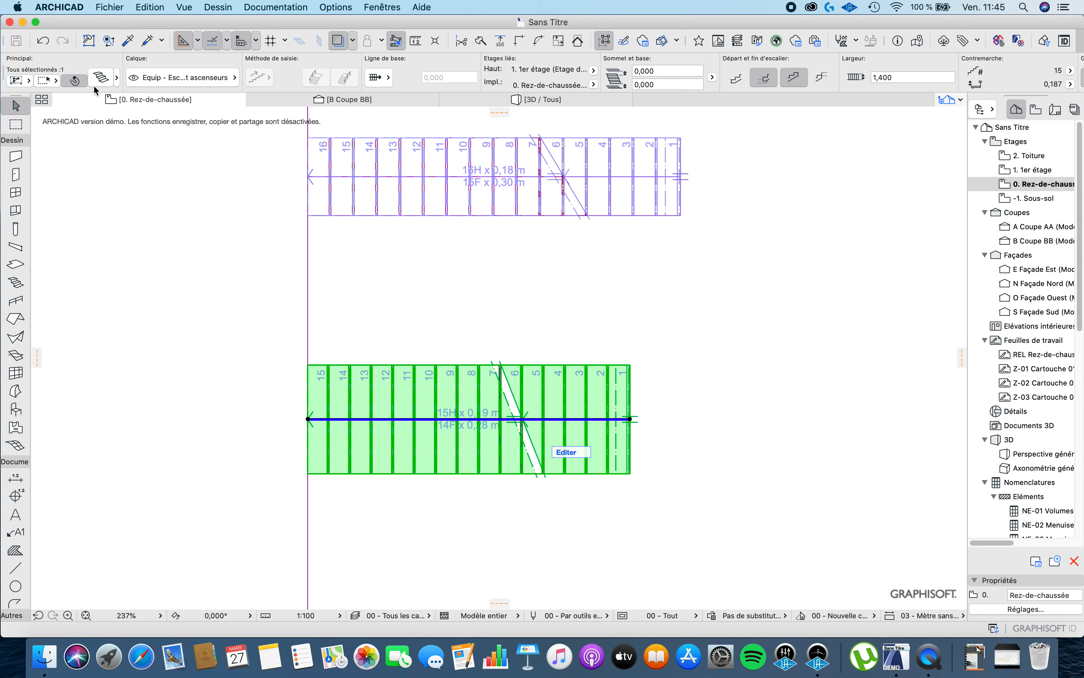
{"action": "left_click", "coordinate": [101, 80]}
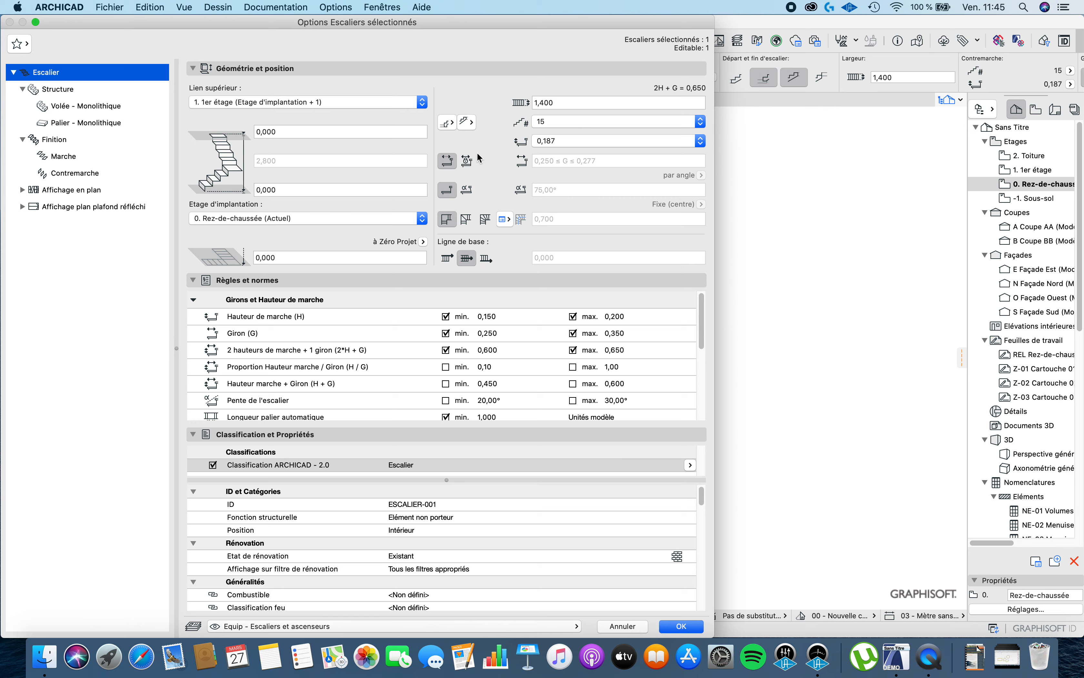
{"action": "left_click", "coordinate": [468, 161]}
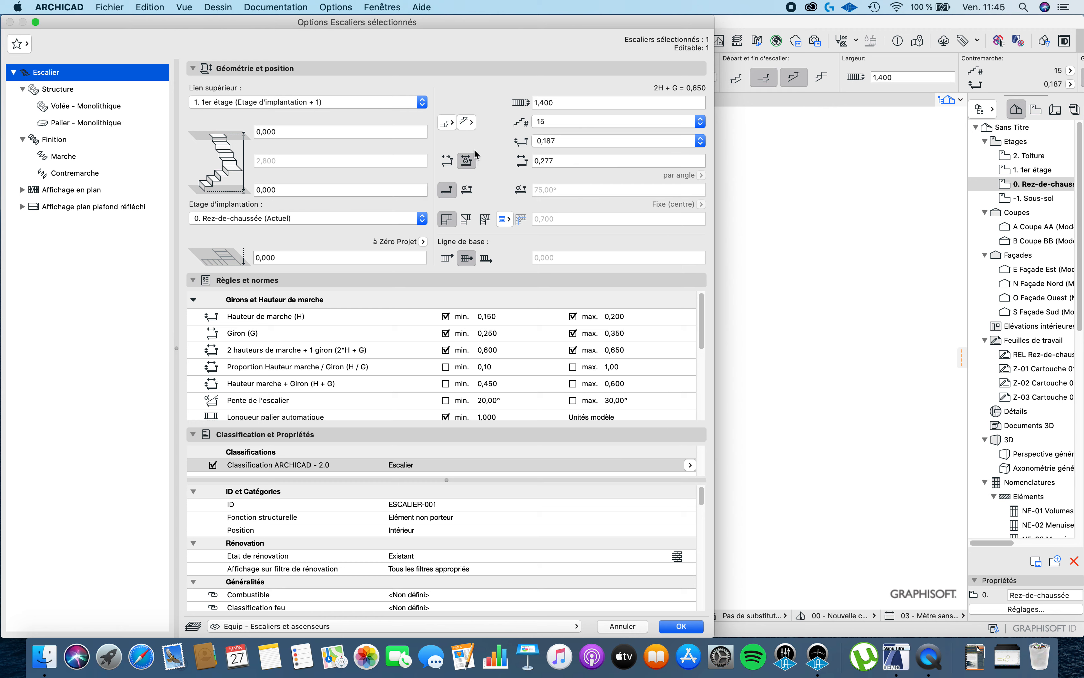
{"action": "left_click", "coordinate": [560, 161]}
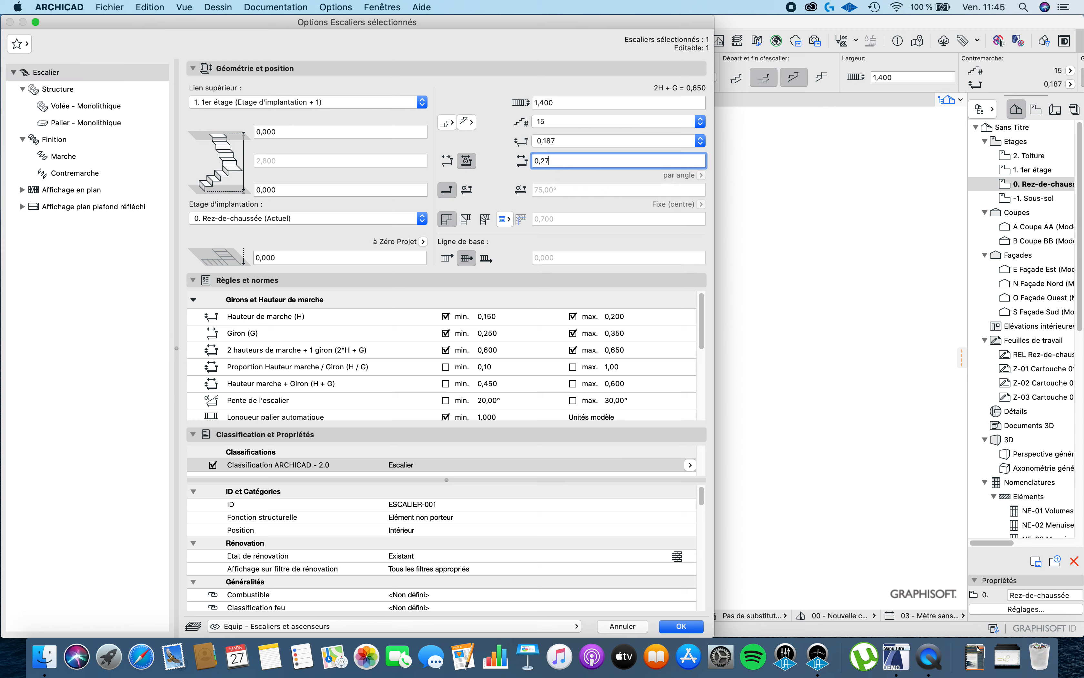
{"action": "type", "text": "0"}
Give the staircase inclined risers (Contremarche inclinée) defined by an angle of 75,00° and apply the settings.
{"action": "left_click", "coordinate": [466, 191]}
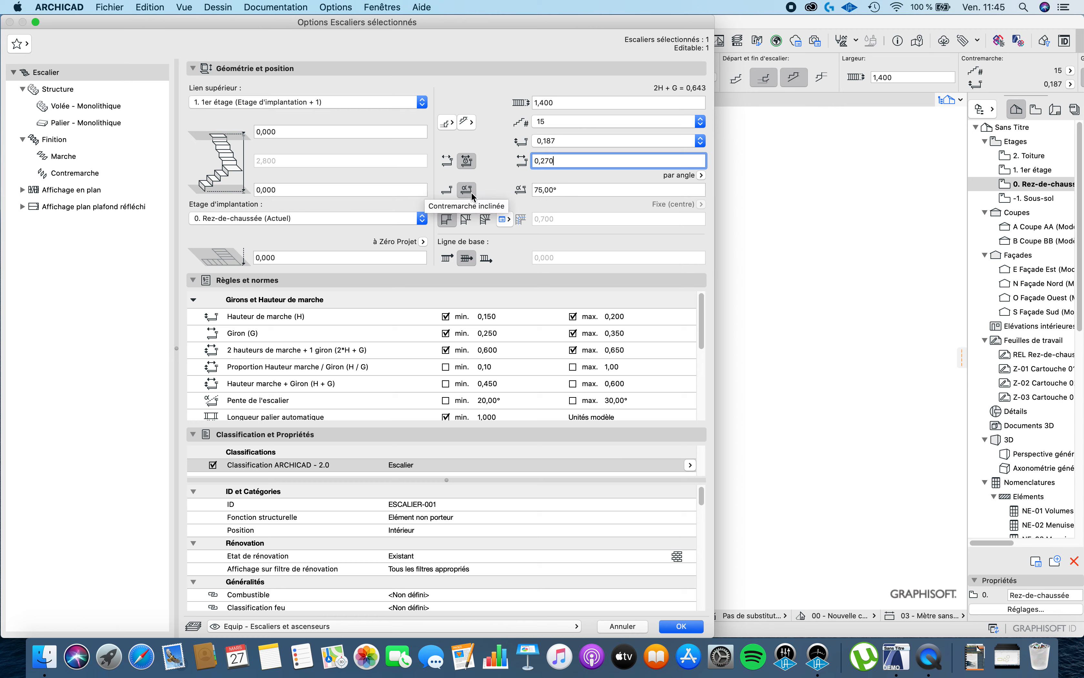
{"action": "left_click", "coordinate": [448, 190]}
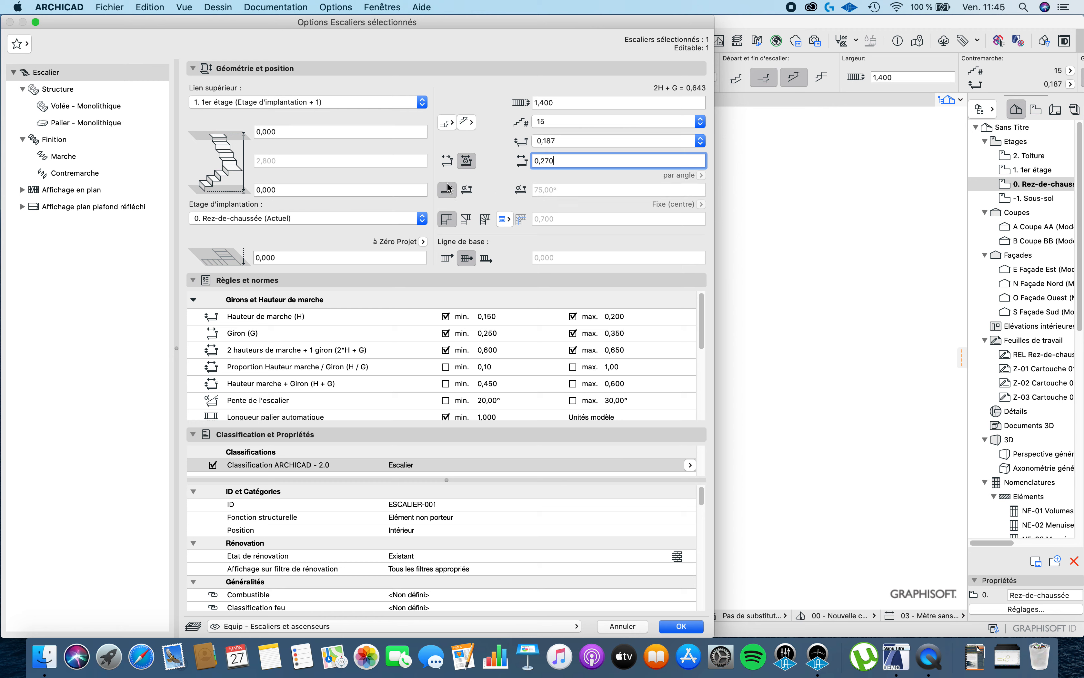
{"action": "left_click", "coordinate": [470, 191]}
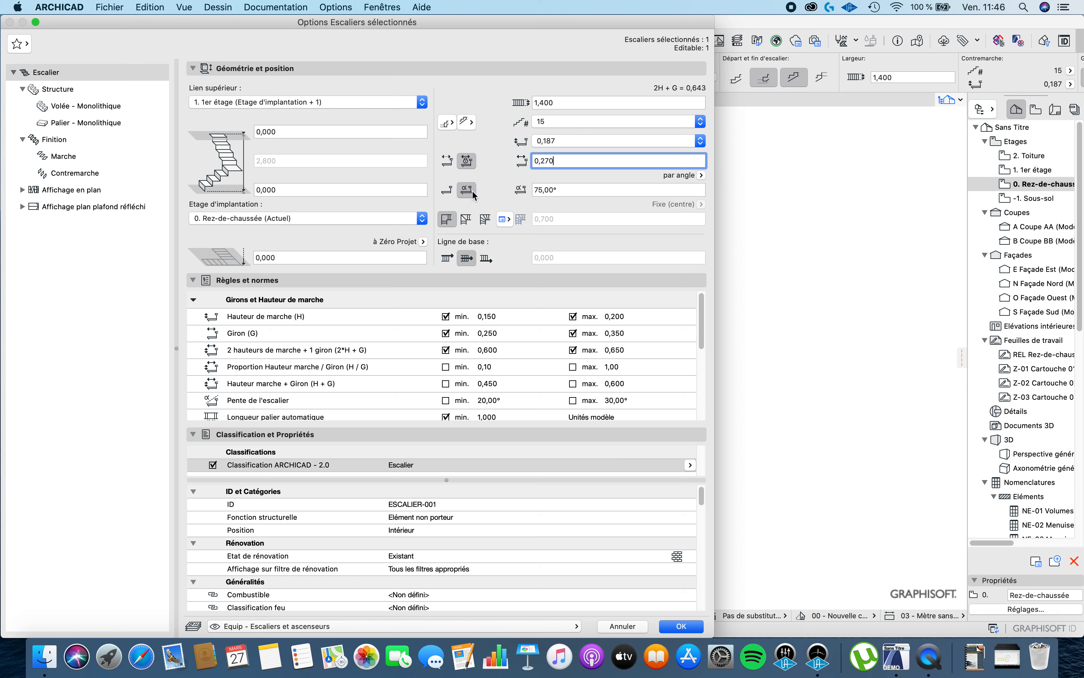
{"action": "left_click", "coordinate": [681, 627]}
{"action": "key", "text": "Escape"}
Show the model in 3D and examine the inclined risers of the modified staircase beside the straight ones.
{"action": "key", "text": "F3"}
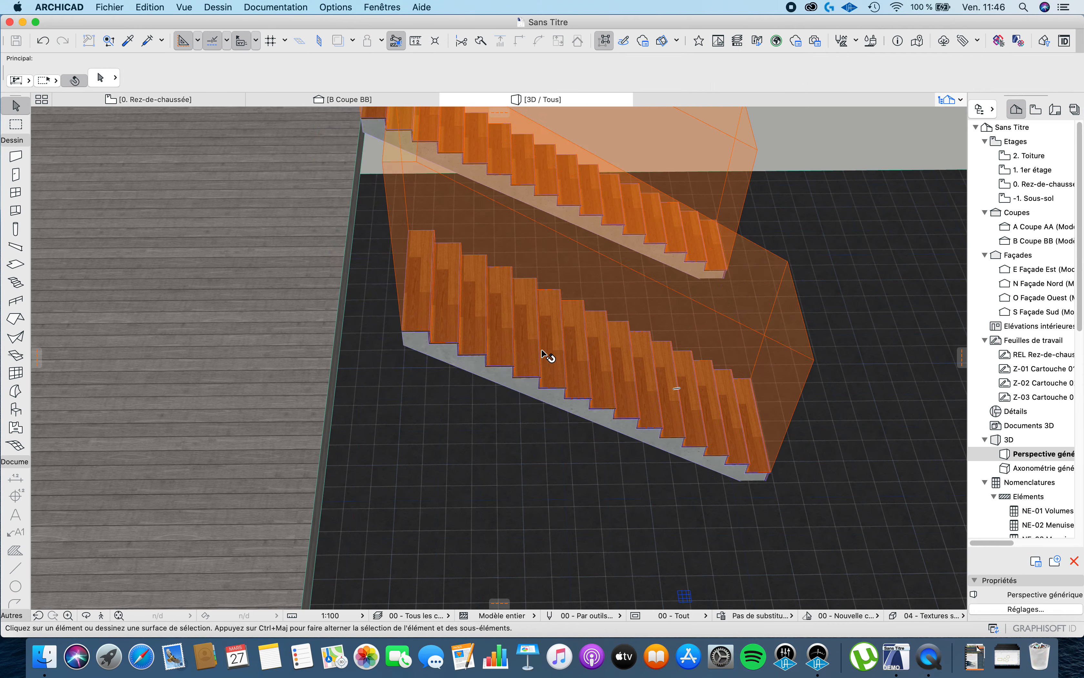
{"action": "scroll", "coordinate": [477, 308], "scroll_direction": "up", "scroll_amount": 10}
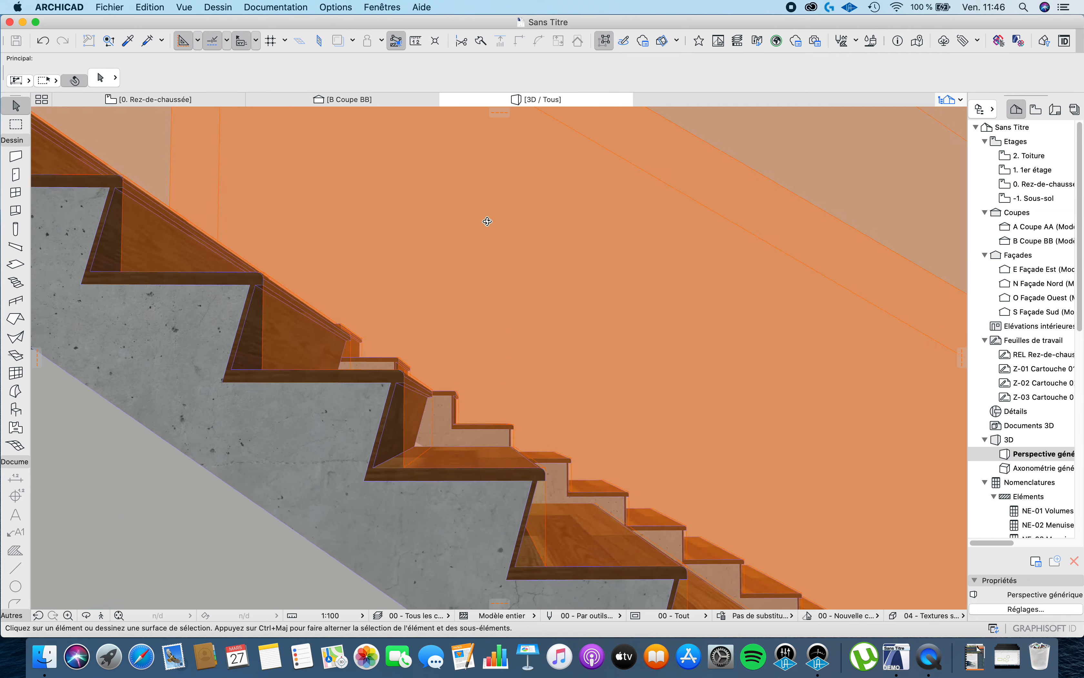
{"action": "middle_click_drag", "start_coordinate": [487, 221], "coordinate": [123, 243], "text": "shift"}
{"action": "middle_click_drag", "start_coordinate": [407, 265], "coordinate": [488, 282], "text": "shift"}
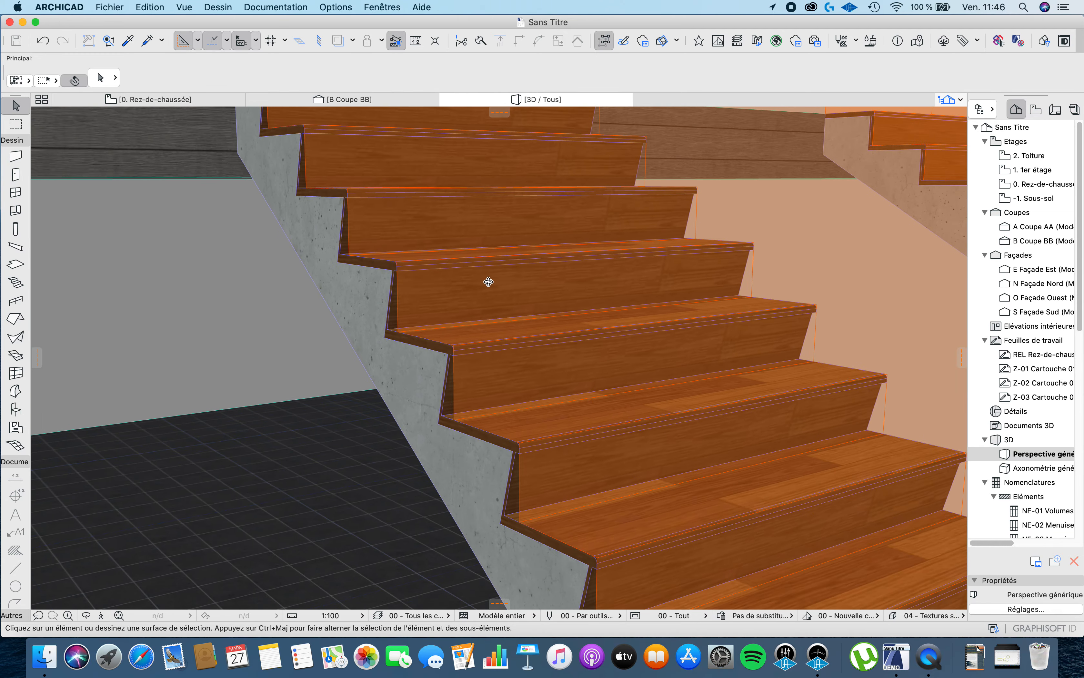
{"action": "scroll", "coordinate": [578, 317], "scroll_direction": "down", "scroll_amount": 8}
{"action": "middle_click_drag", "start_coordinate": [589, 319], "coordinate": [795, 270]}
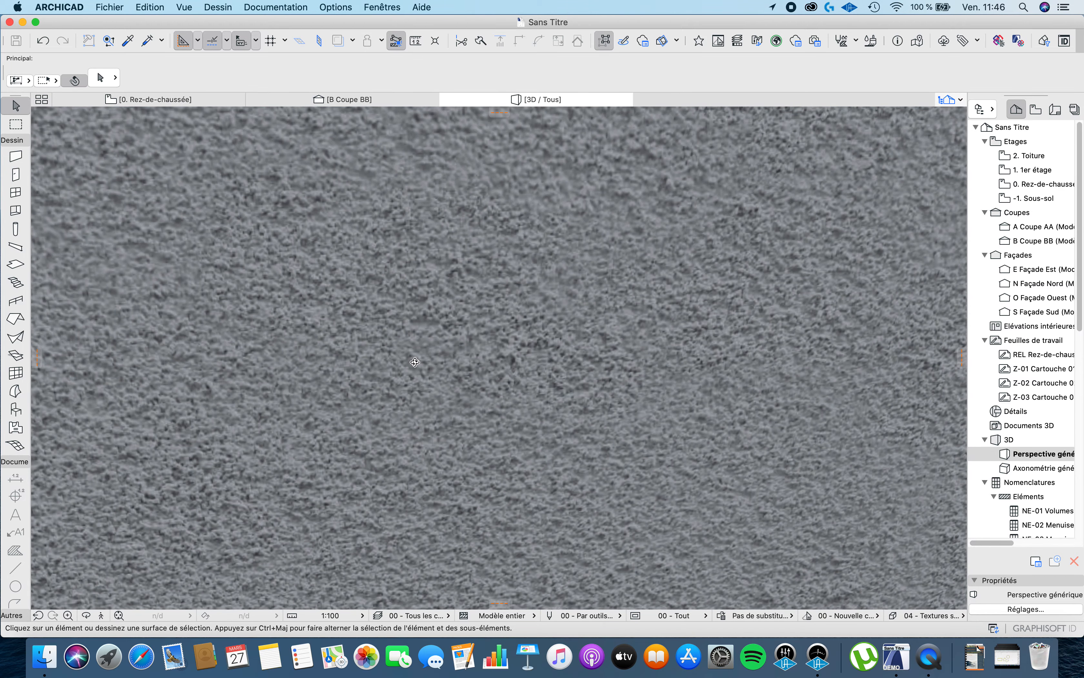
{"action": "middle_click_drag", "start_coordinate": [374, 306], "coordinate": [594, 401]}
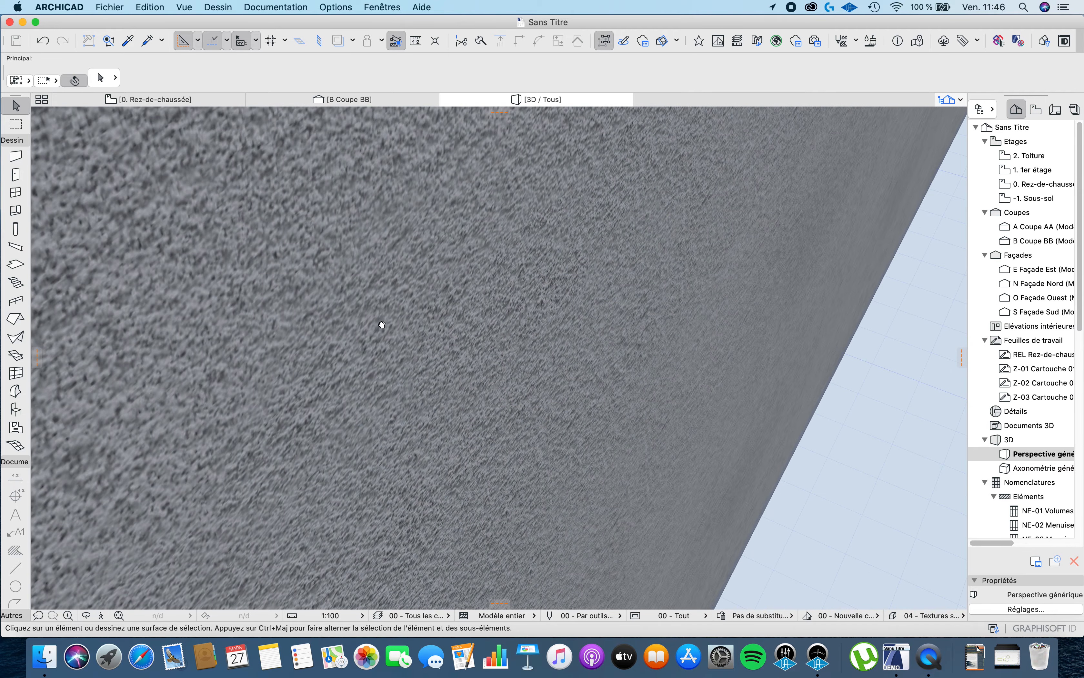
{"action": "middle_click_drag", "start_coordinate": [382, 325], "coordinate": [445, 347]}
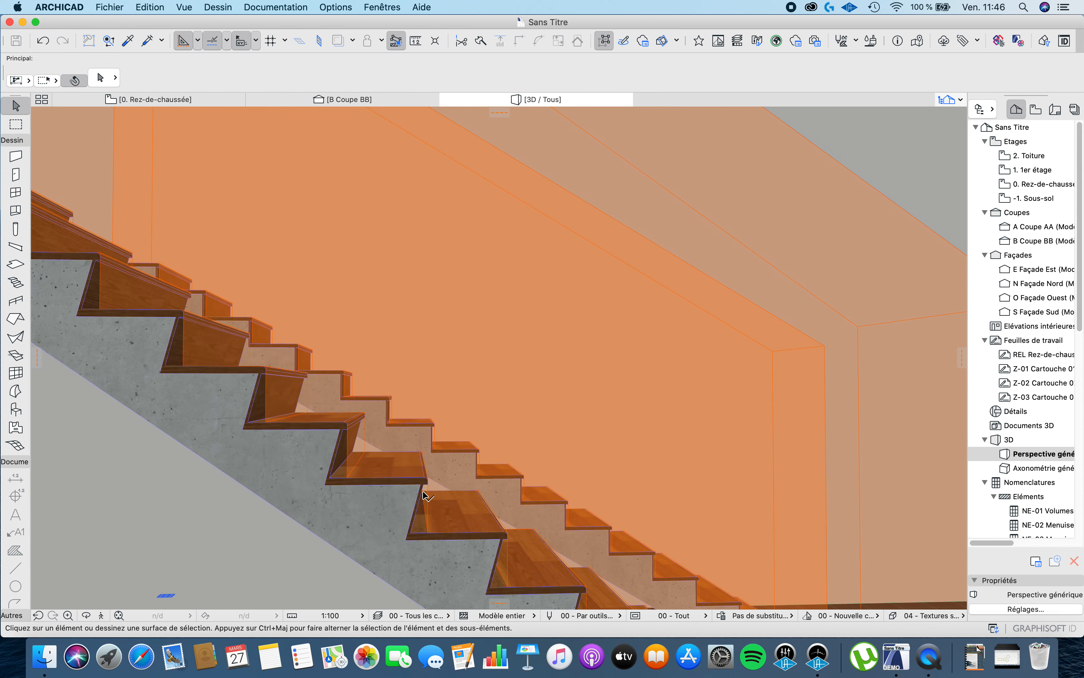
{"action": "middle_click_drag", "start_coordinate": [412, 508], "coordinate": [460, 506]}
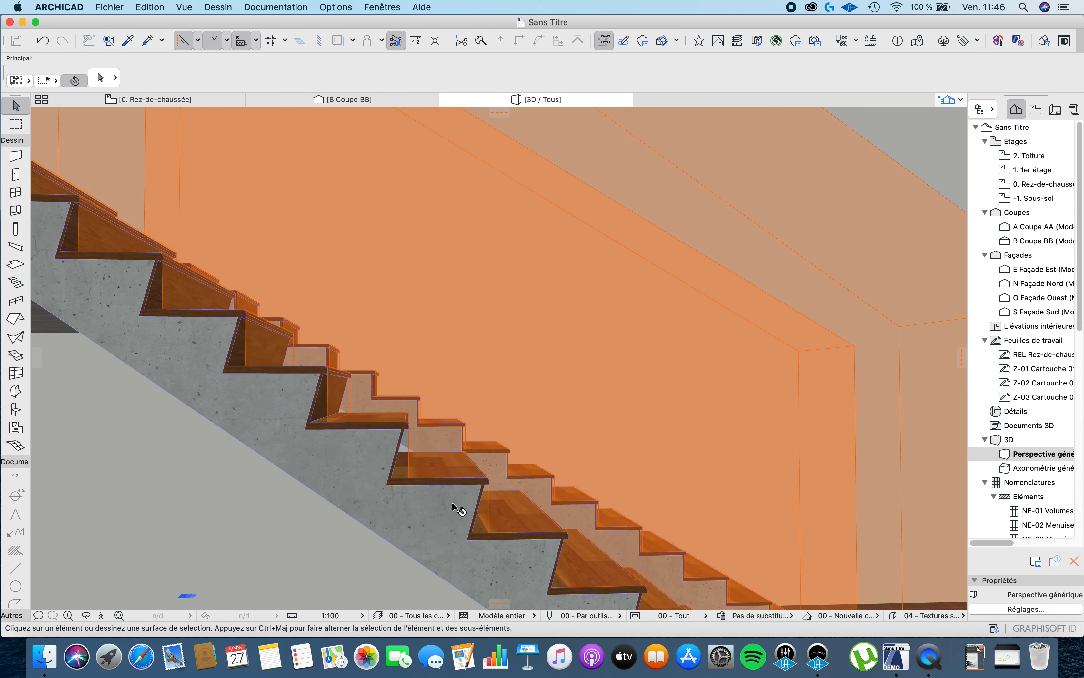
Set the inclined-riser staircase's baseline (Ligne de base) to the left edge of the flight with a 0,000 offset.
{"action": "left_click", "coordinate": [196, 238]}
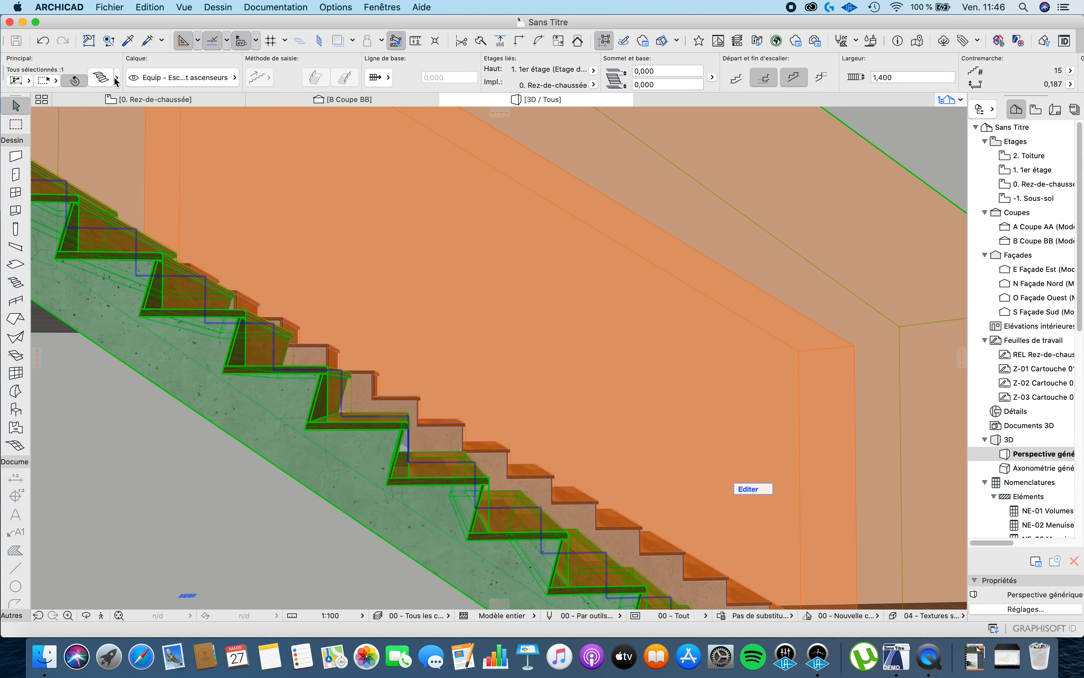
{"action": "key", "text": "super+t"}
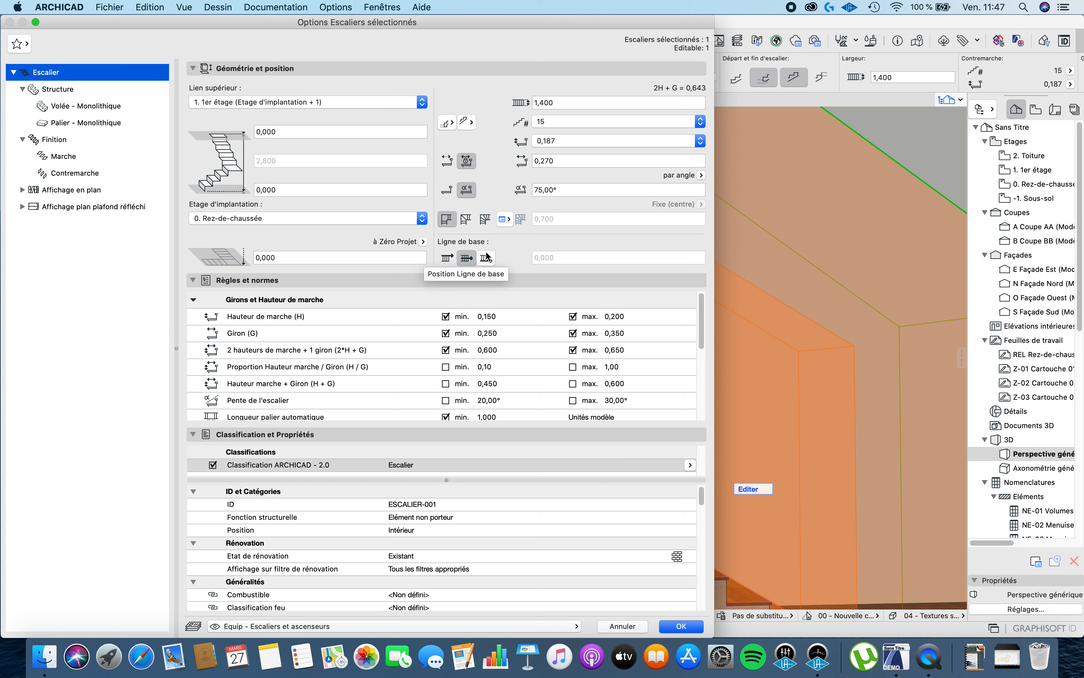
{"action": "left_click", "coordinate": [447, 259]}
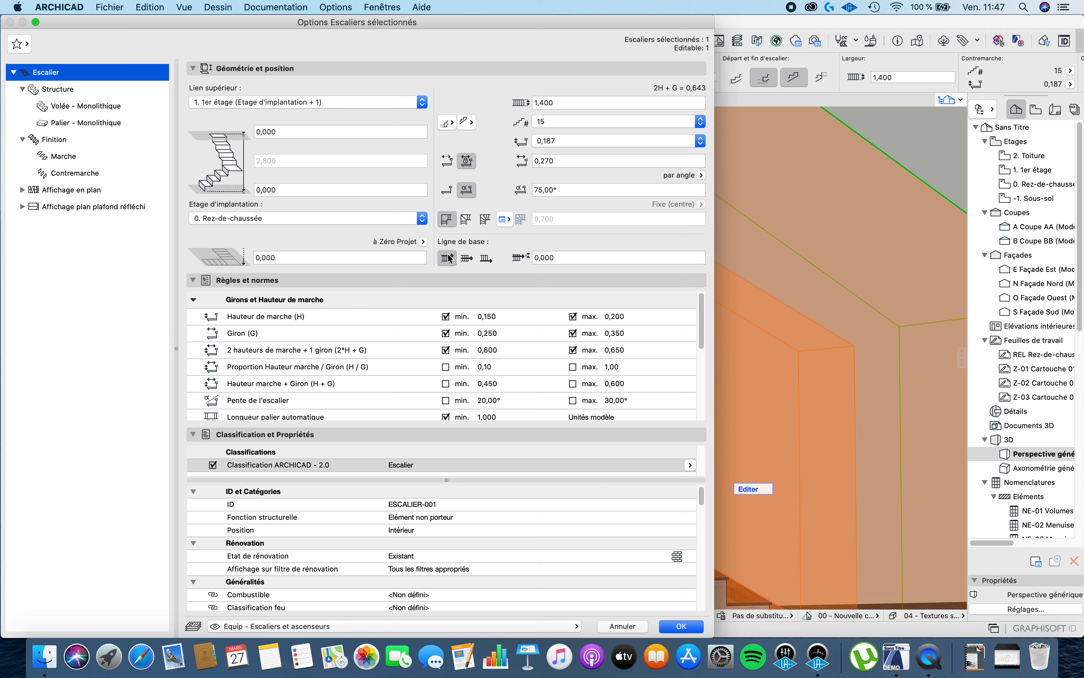
{"action": "left_click", "coordinate": [682, 627]}
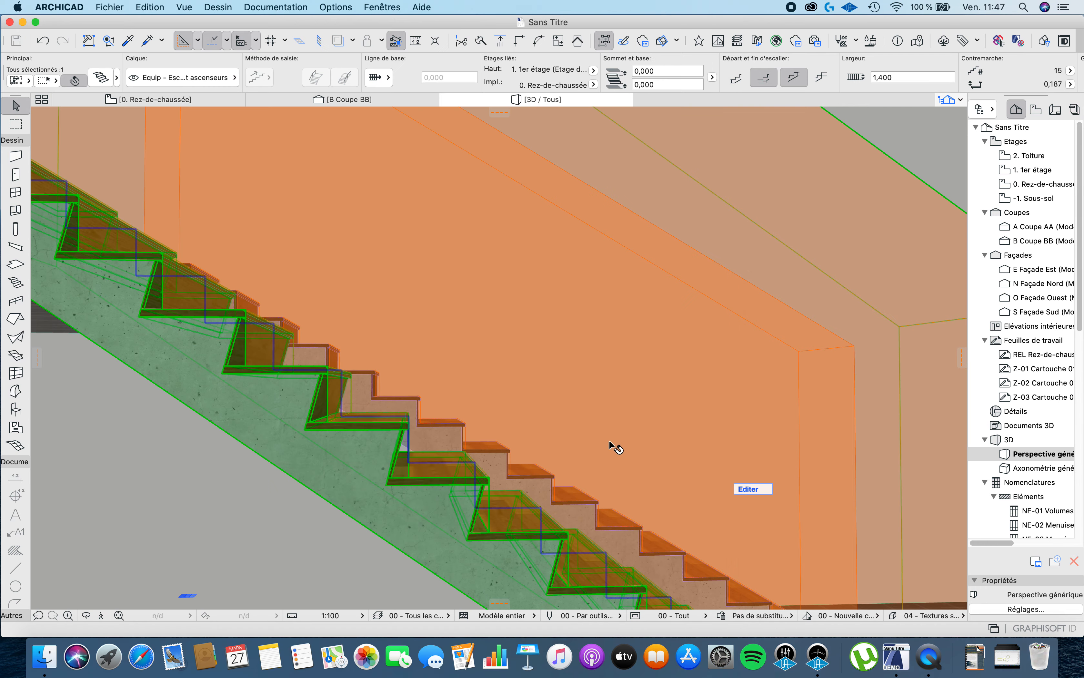
Deselect the inclined-riser staircase and show the ground-floor plan (Rez-de-chaussée).
{"action": "key", "text": "Escape"}
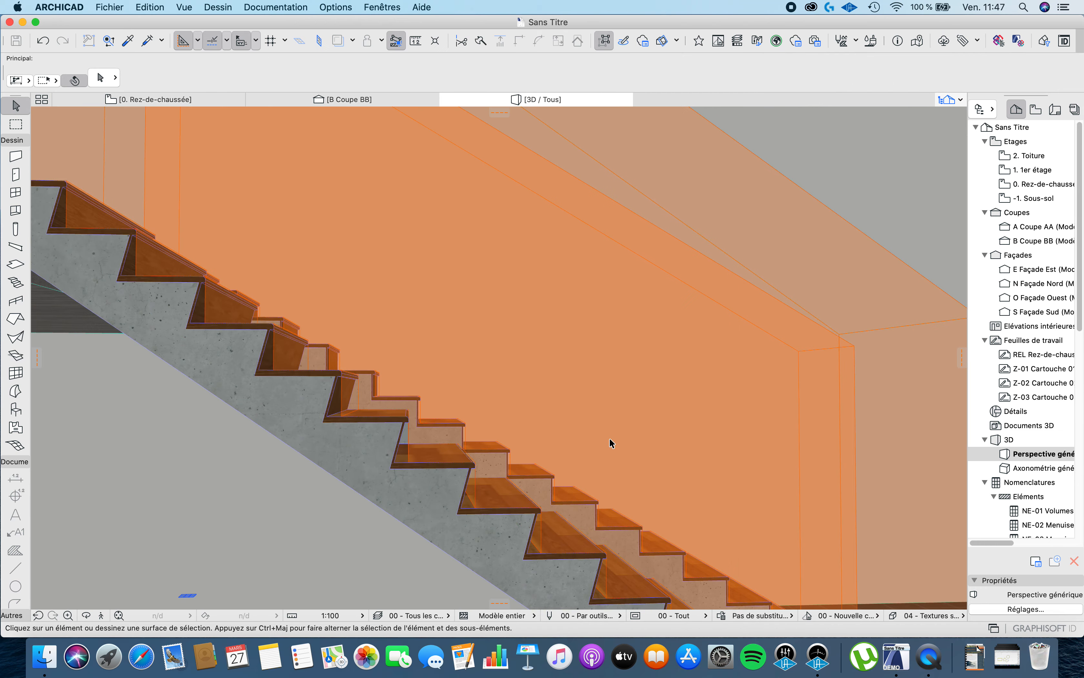
{"action": "key", "text": "F2"}
{"action": "scroll", "coordinate": [623, 433], "scroll_direction": "down", "scroll_amount": 5}
{"action": "middle_click_drag", "start_coordinate": [678, 437], "coordinate": [558, 384]}
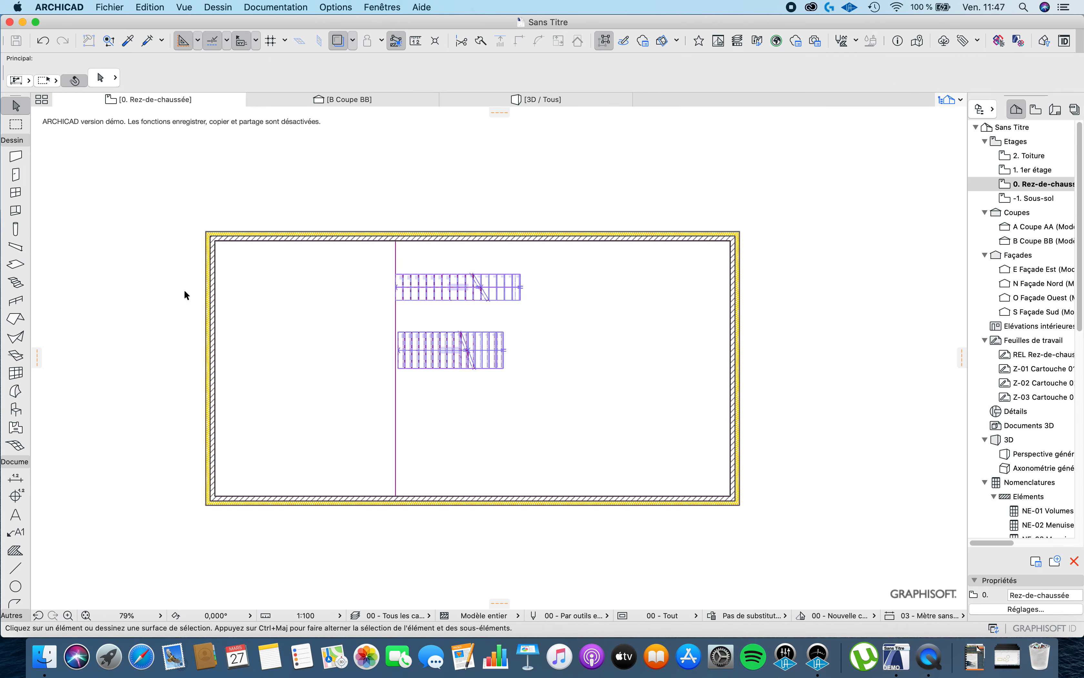
{"action": "left_click", "coordinate": [14, 283]}
{"action": "scroll", "coordinate": [584, 388], "scroll_direction": "up", "scroll_amount": 3}
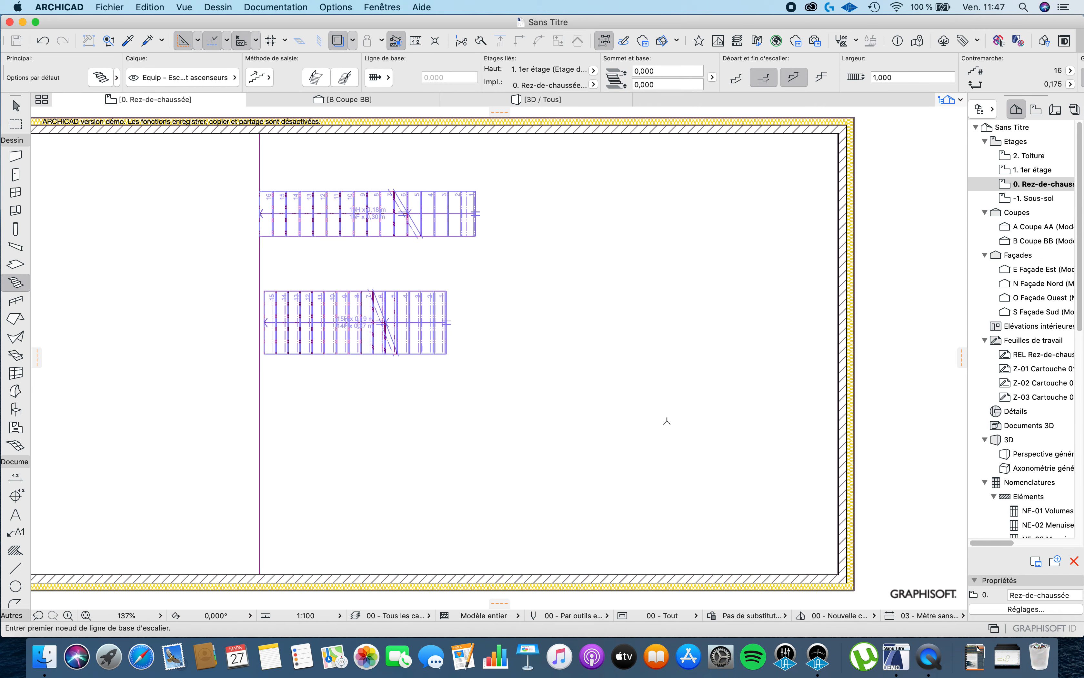
{"action": "left_click", "coordinate": [680, 424]}
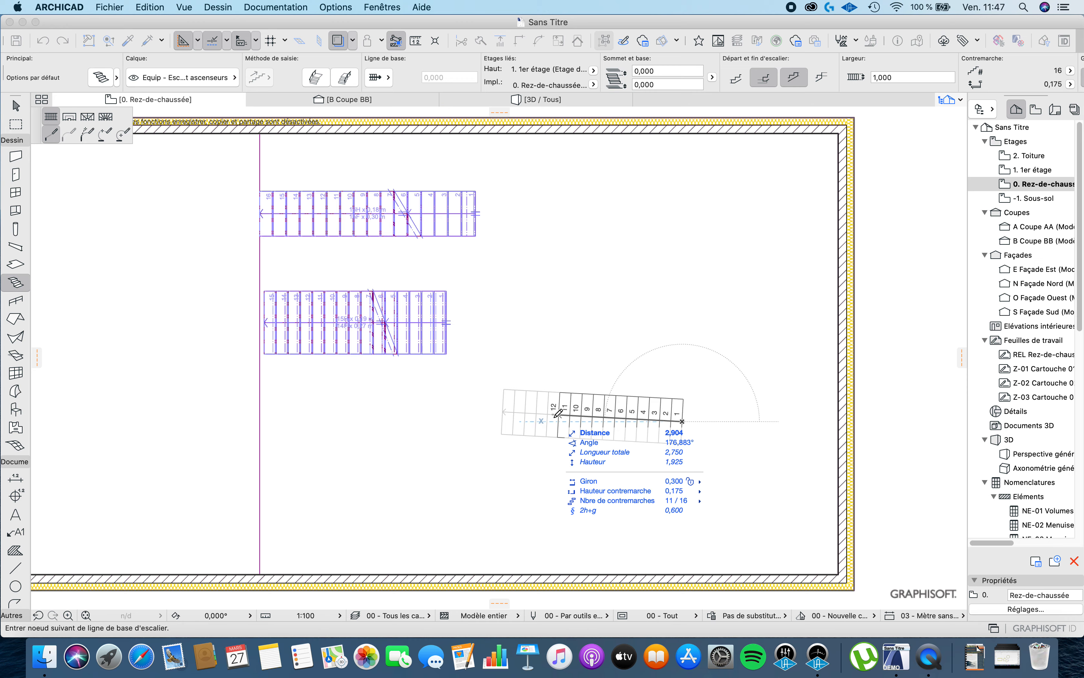
{"action": "key", "text": "Escape"}
{"action": "key", "text": "Escape"}
Move the widened 15-riser staircase horizontally so that its upper end meets the vertical reference line.
{"action": "scroll", "coordinate": [367, 344], "scroll_direction": "up", "scroll_amount": 5}
{"action": "middle_click_drag", "start_coordinate": [366, 344], "coordinate": [470, 361]}
{"action": "scroll", "coordinate": [470, 361], "scroll_direction": "up", "scroll_amount": 1}
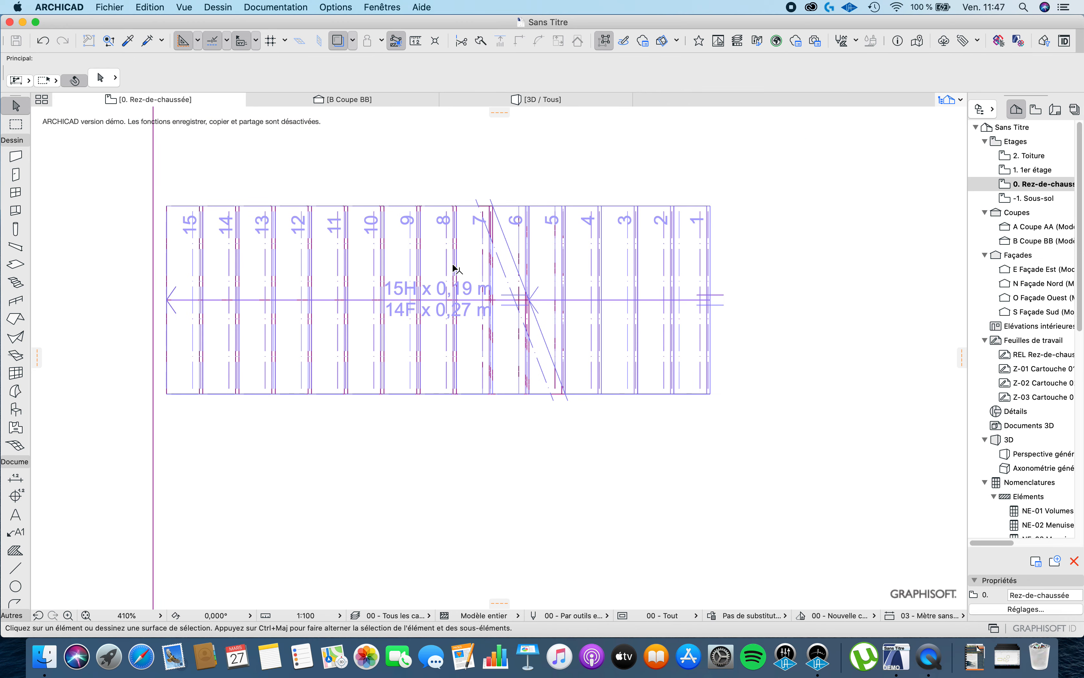
{"action": "left_click", "coordinate": [453, 266]}
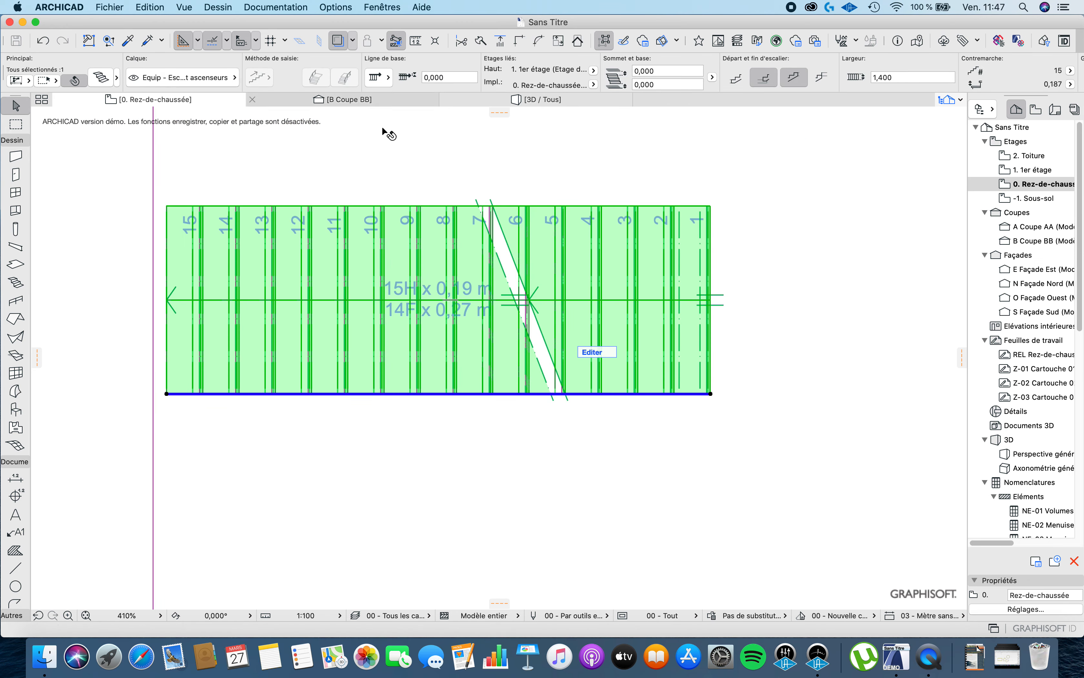
{"action": "scroll", "coordinate": [339, 286], "scroll_direction": "down", "scroll_amount": 3}
{"action": "scroll", "coordinate": [247, 334], "scroll_direction": "up", "scroll_amount": 9}
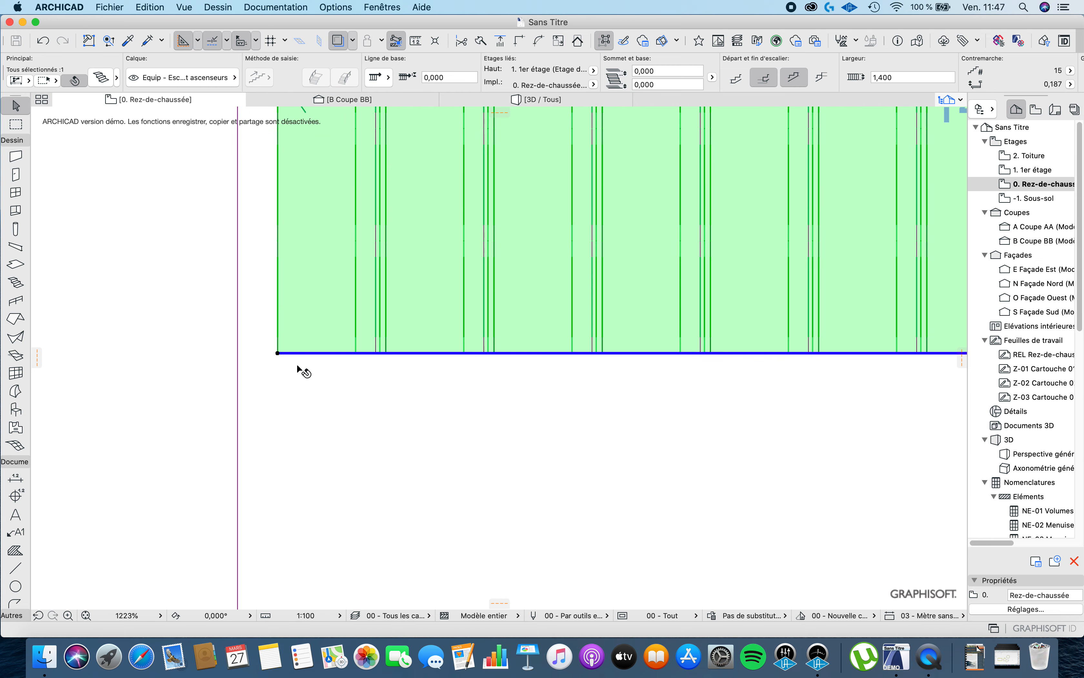
{"action": "key", "text": "super+d"}
{"action": "left_click", "coordinate": [277, 353]}
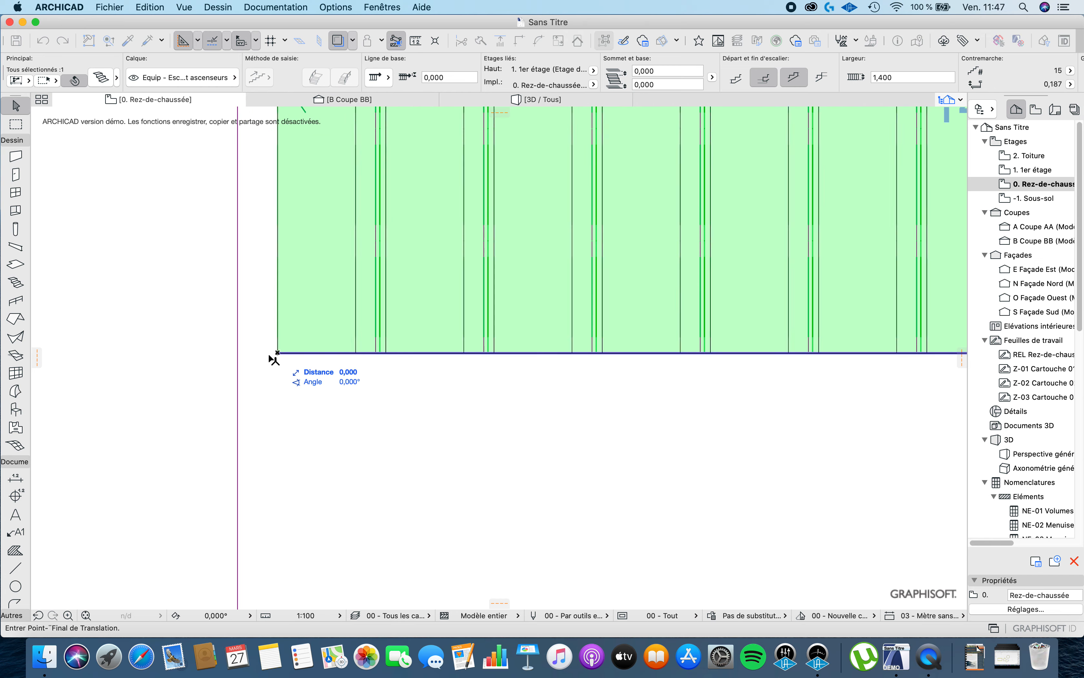
{"action": "left_click", "coordinate": [238, 353]}
{"action": "scroll", "coordinate": [305, 311], "scroll_direction": "down", "scroll_amount": 8}
{"action": "middle_click_drag", "start_coordinate": [388, 244], "coordinate": [403, 303]}
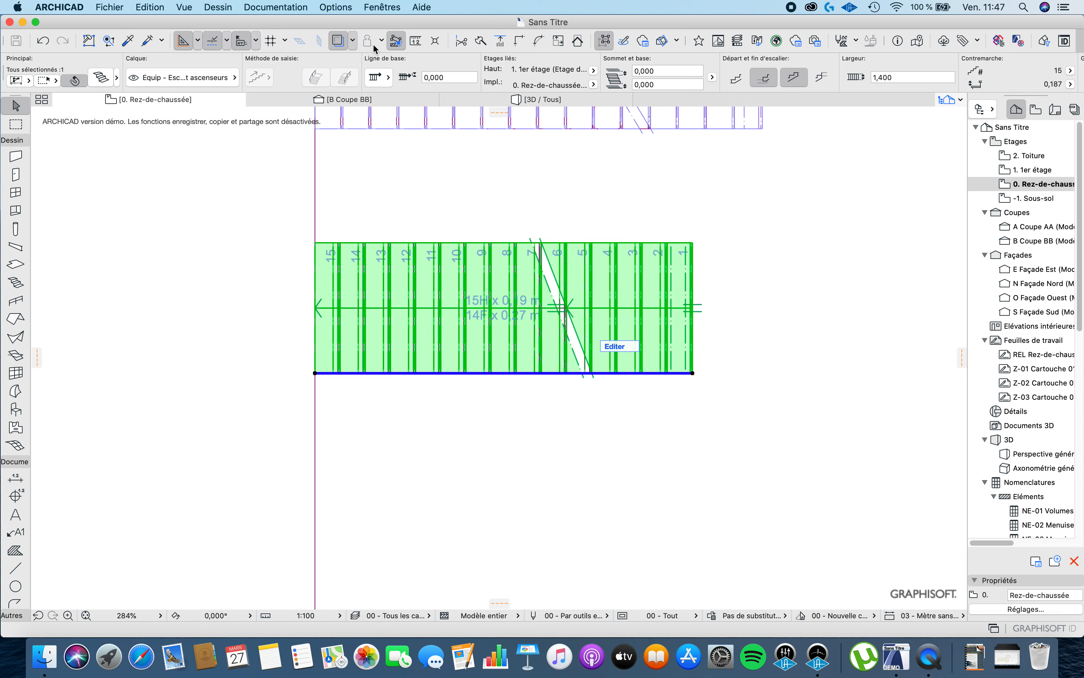
Set the widened staircase's baseline (Ligne de base) back to the centre of the flight and deselect it.
{"action": "scroll", "coordinate": [402, 229], "scroll_direction": "up", "scroll_amount": 5}
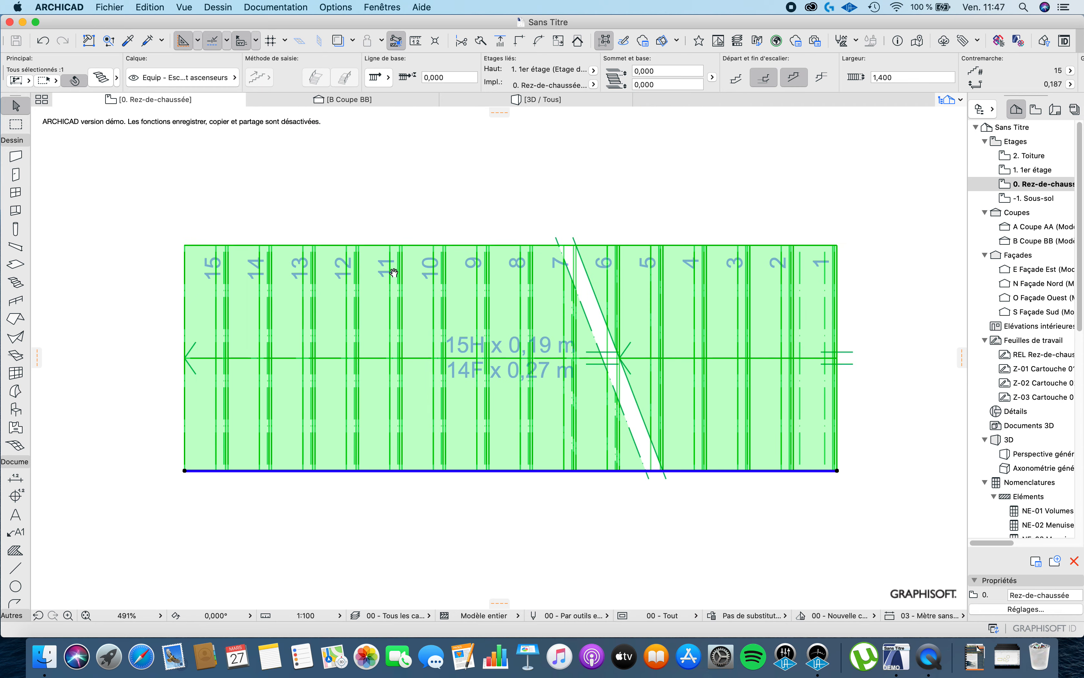
{"action": "left_click", "coordinate": [383, 80]}
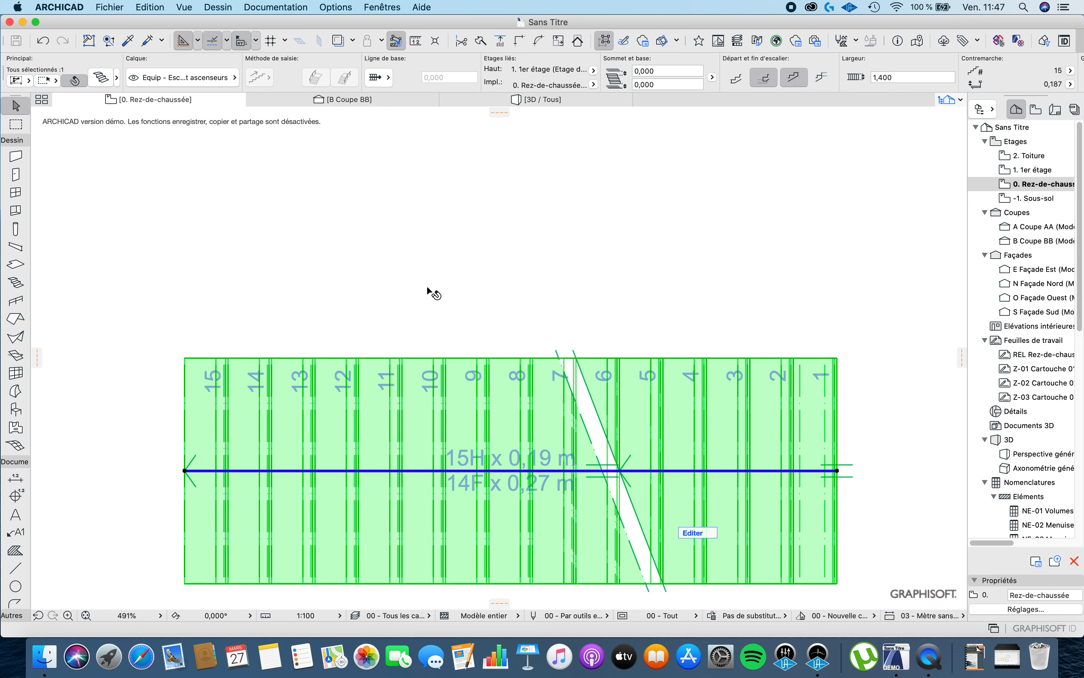
{"action": "scroll", "coordinate": [431, 295], "scroll_direction": "down", "scroll_amount": 5}
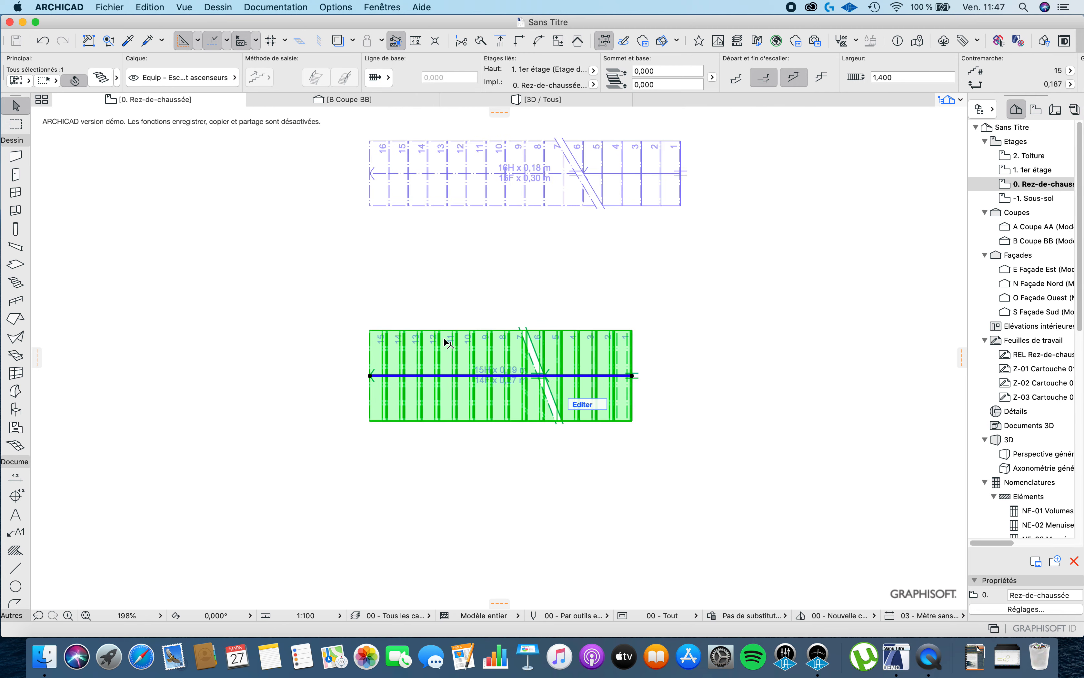
{"action": "key", "text": "Escape"}
{"action": "scroll", "coordinate": [475, 322], "scroll_direction": "down", "scroll_amount": 4}
{"action": "middle_click_drag", "start_coordinate": [532, 316], "coordinate": [431, 318]}
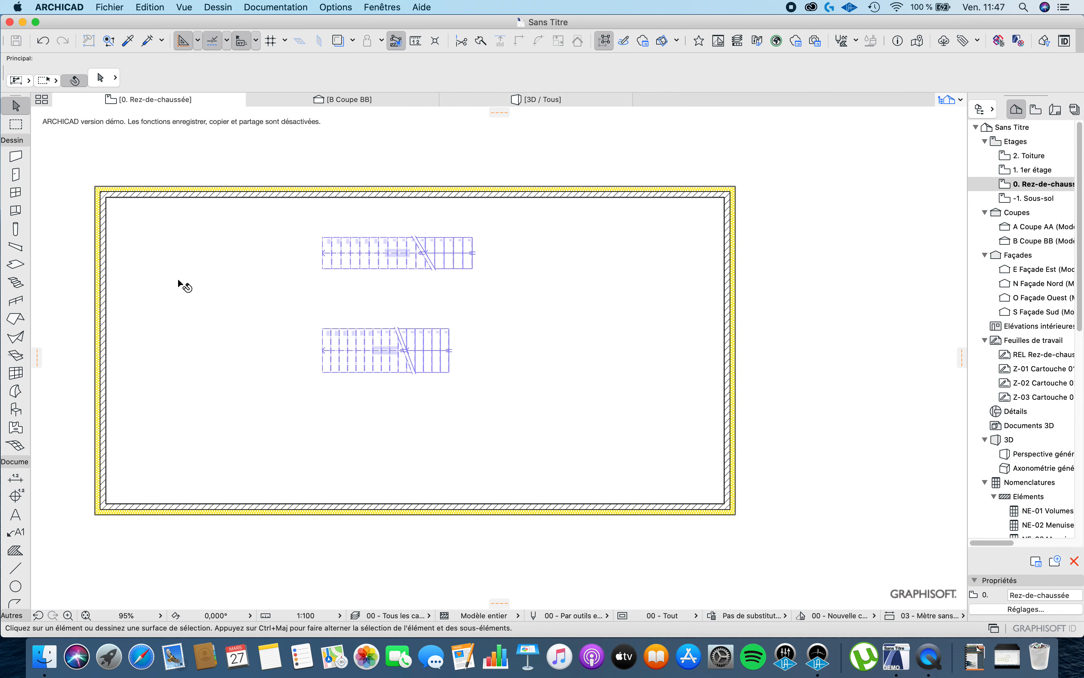
Draw a horizontal straight staircase with a centred baseline, 1,000 wide with 16 risers, in the right part of the room.
{"action": "left_click", "coordinate": [16, 282]}
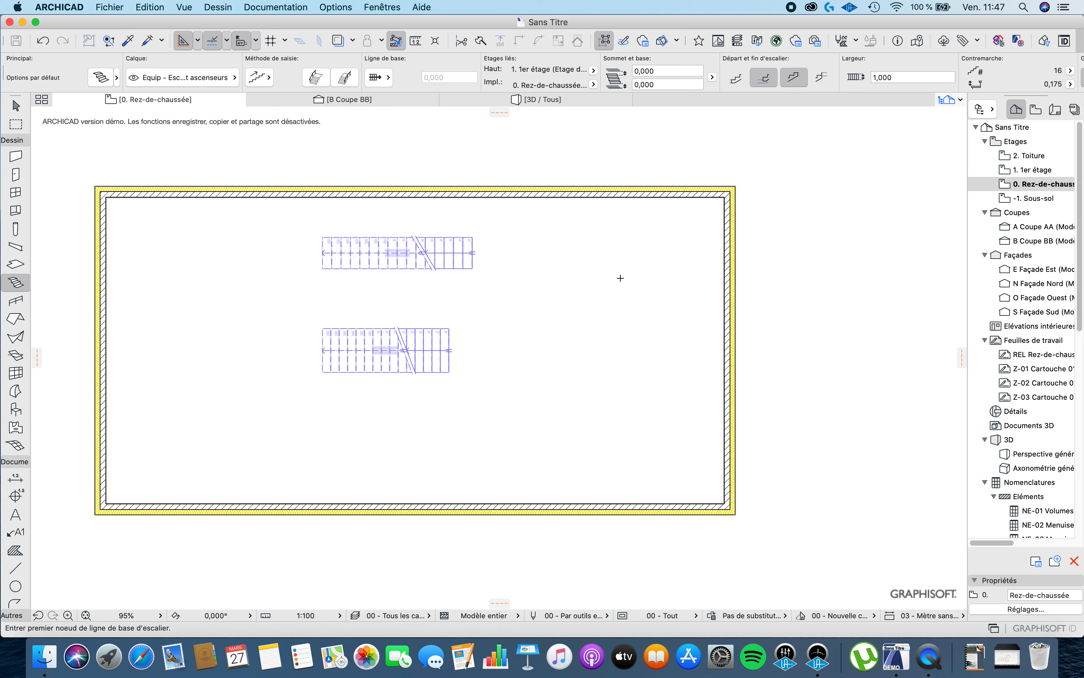
{"action": "left_click", "coordinate": [652, 385]}
{"action": "scroll", "coordinate": [526, 385], "scroll_direction": "up", "scroll_amount": 2}
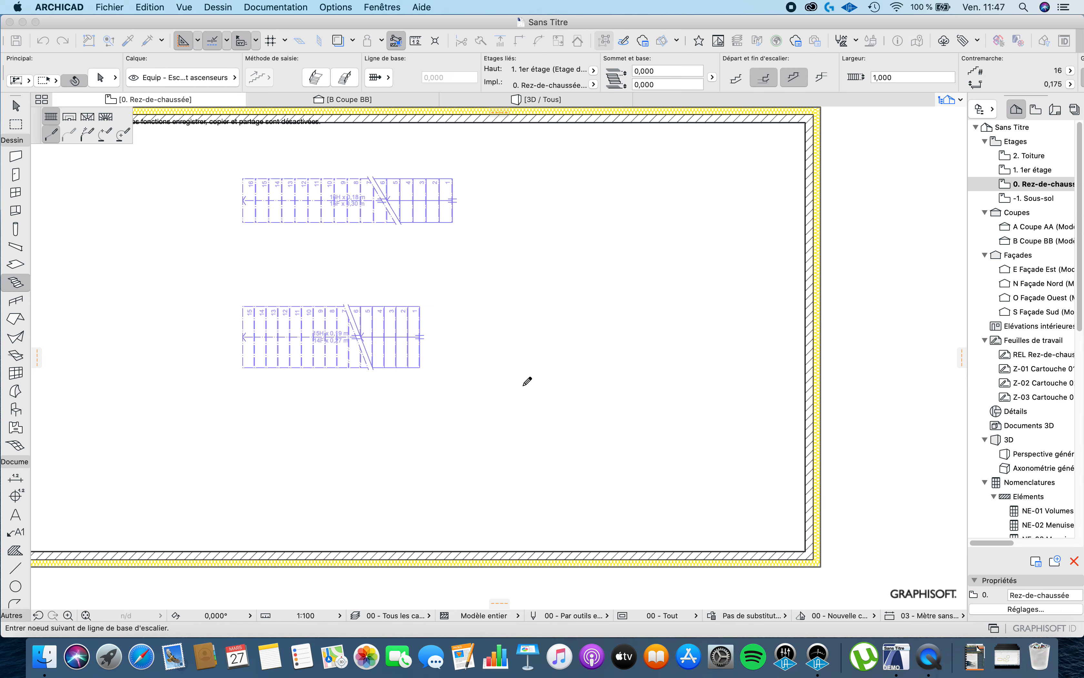
{"action": "double_click", "coordinate": [527, 384]}
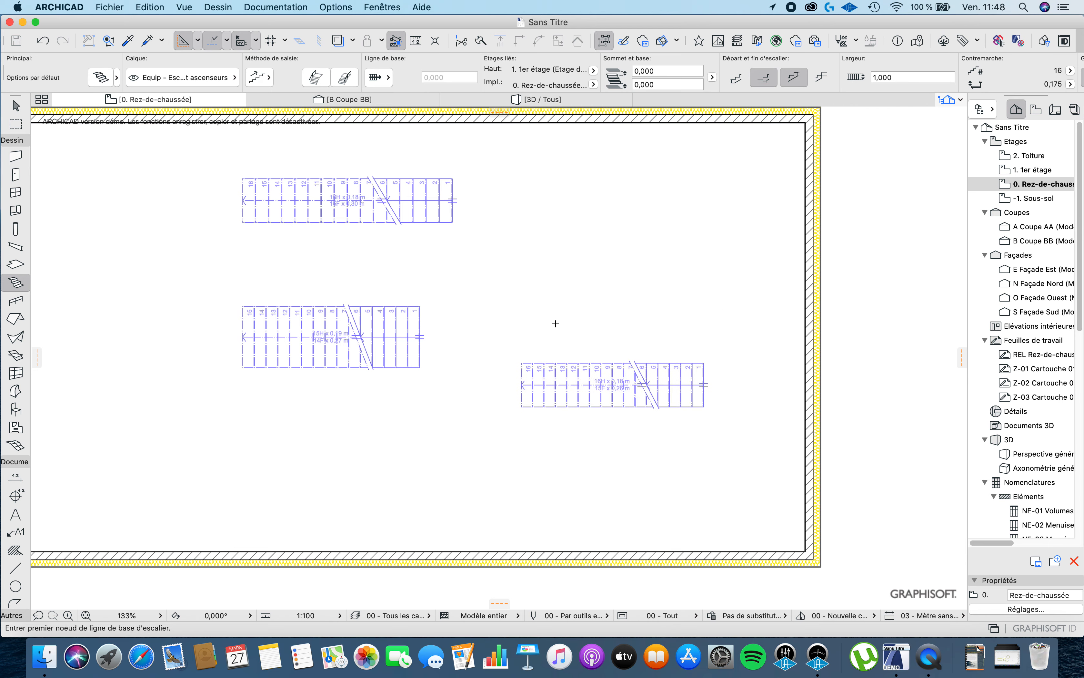
Draw an L-shaped staircase above the new straight one, with a first run of 3,000 and a second run of about 1,8 turning upward at 90°.
{"action": "left_click", "coordinate": [690, 289]}
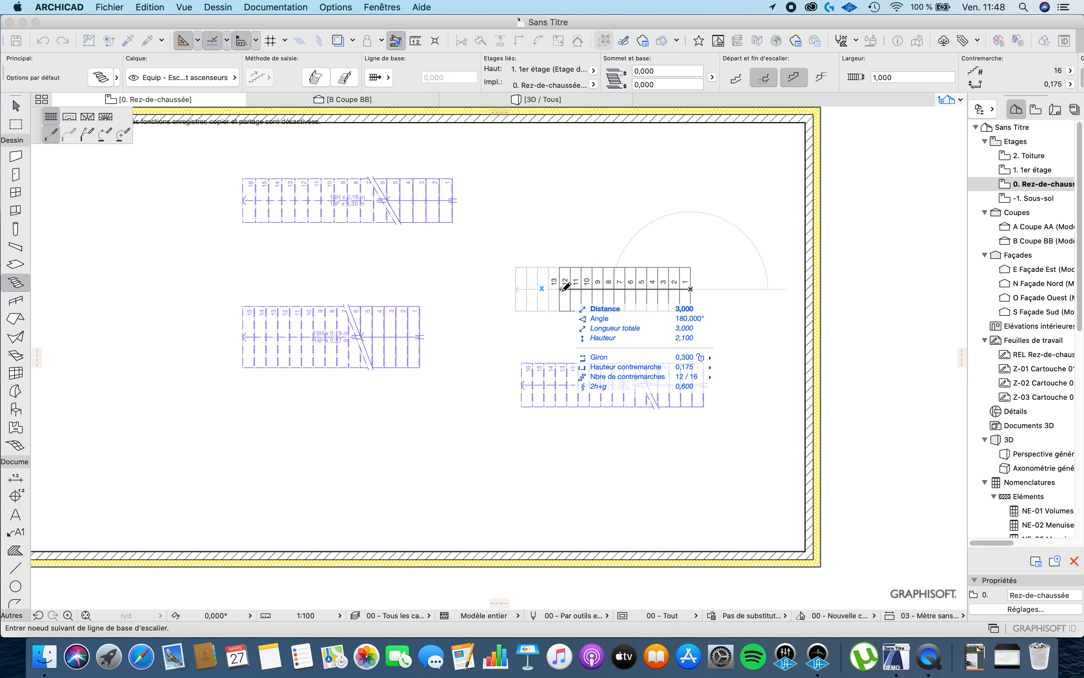
{"action": "left_click", "coordinate": [566, 288]}
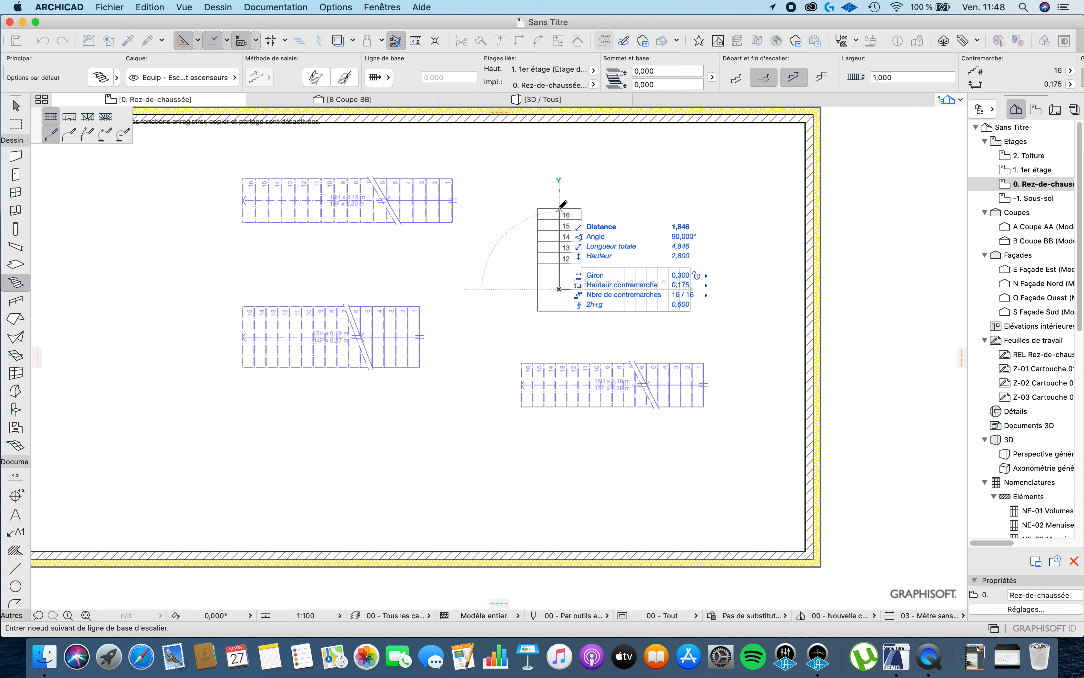
{"action": "double_click", "coordinate": [567, 240]}
{"action": "scroll", "coordinate": [557, 268], "scroll_direction": "down", "scroll_amount": 3}
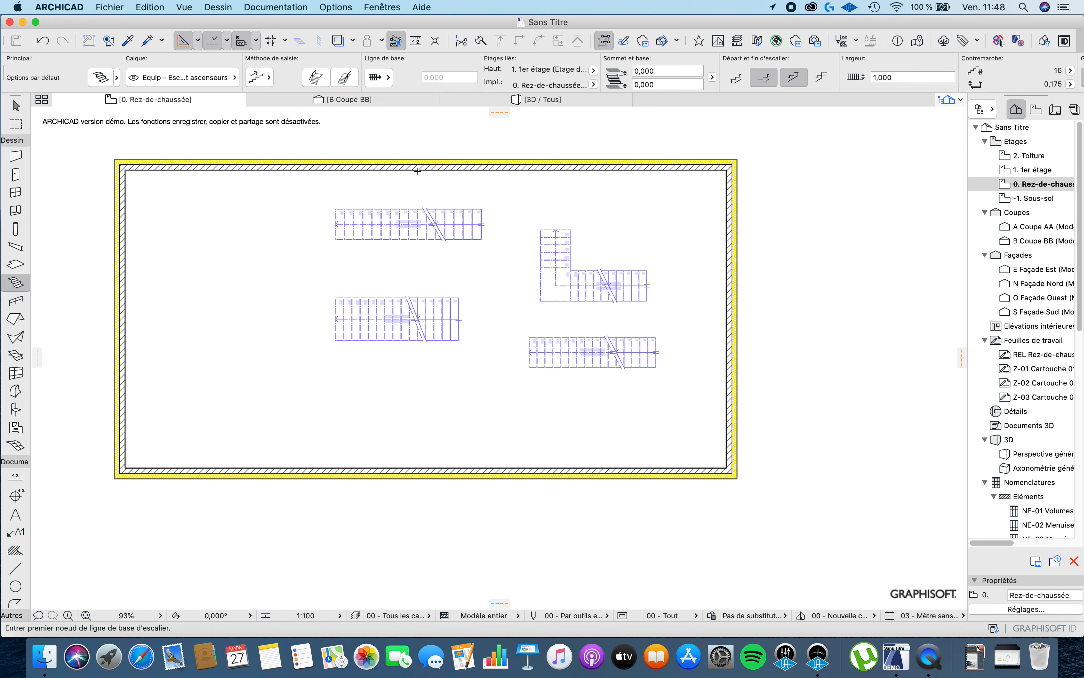
Set the baseline (Ligne de base) for new staircases to the left edge of the flight.
{"action": "left_click", "coordinate": [383, 76]}
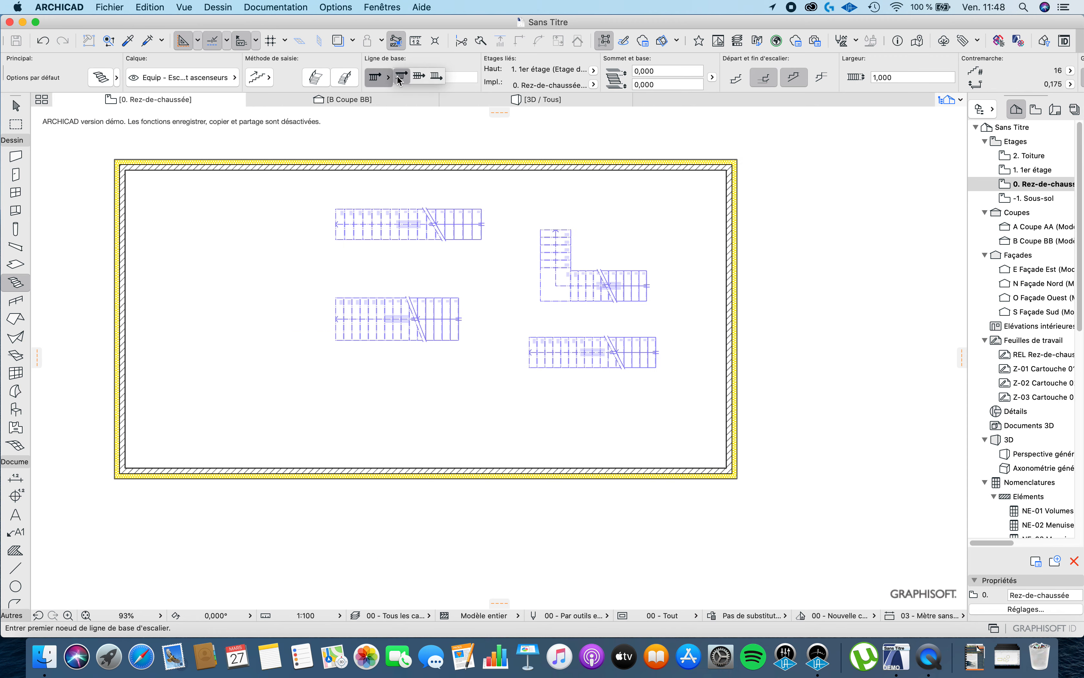
{"action": "left_click", "coordinate": [525, 435]}
{"action": "scroll", "coordinate": [479, 431], "scroll_direction": "up", "scroll_amount": 3}
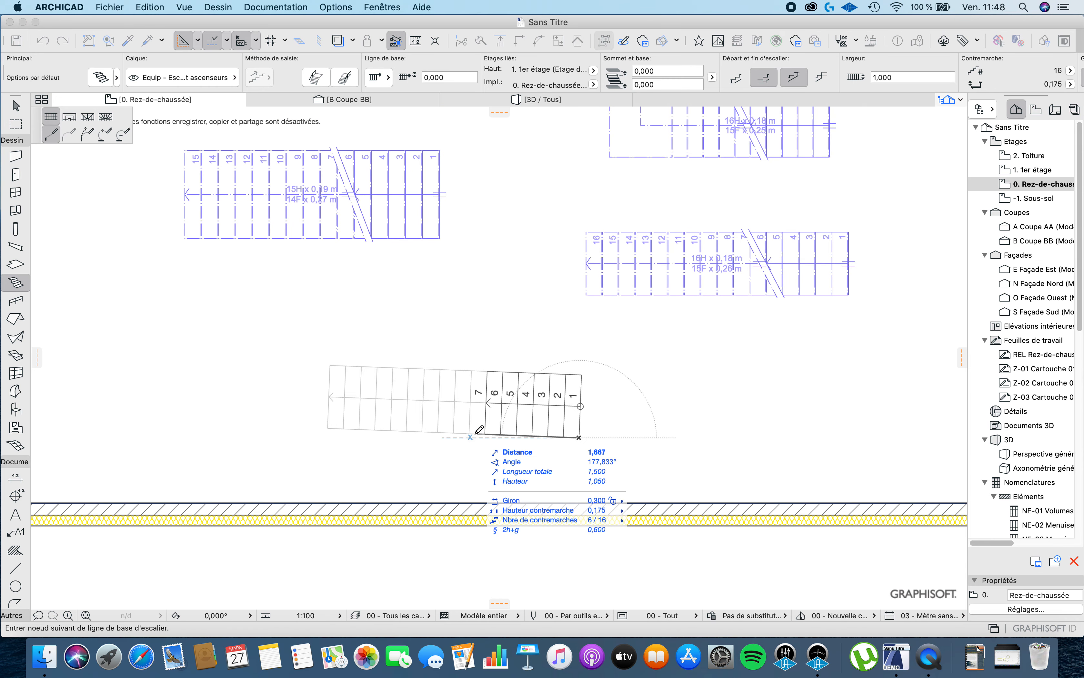
{"action": "key", "text": "Escape"}
Draw a straight 16-riser staircase with its edge baseline along the inner face of the room's lower wall.
{"action": "scroll", "coordinate": [666, 455], "scroll_direction": "down", "scroll_amount": 5}
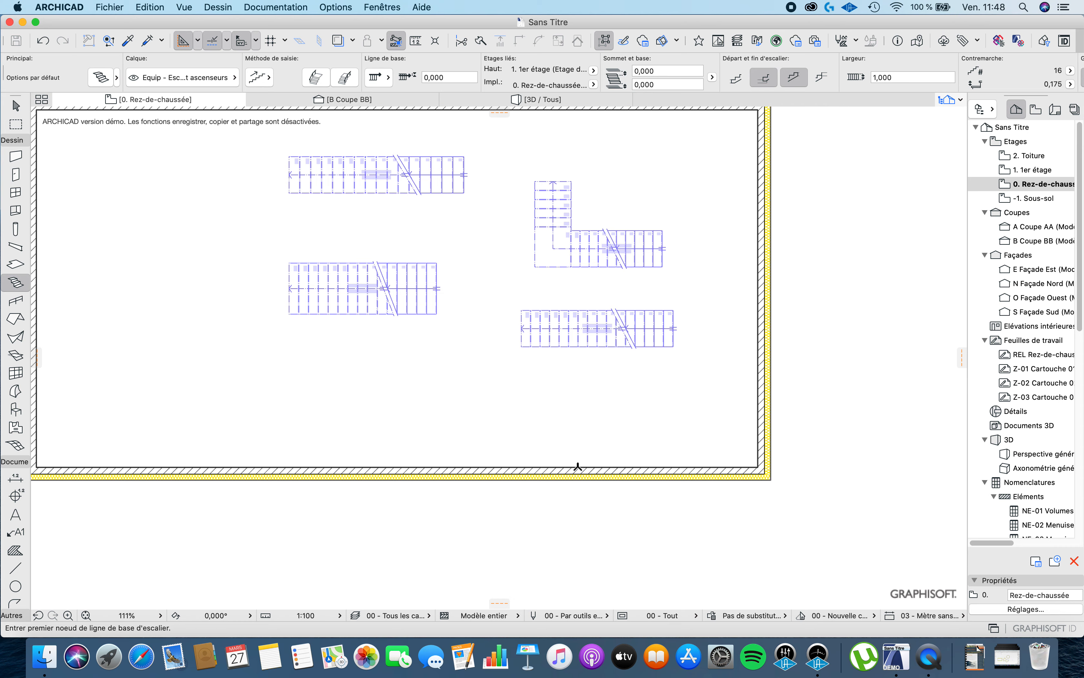
{"action": "left_click", "coordinate": [577, 466]}
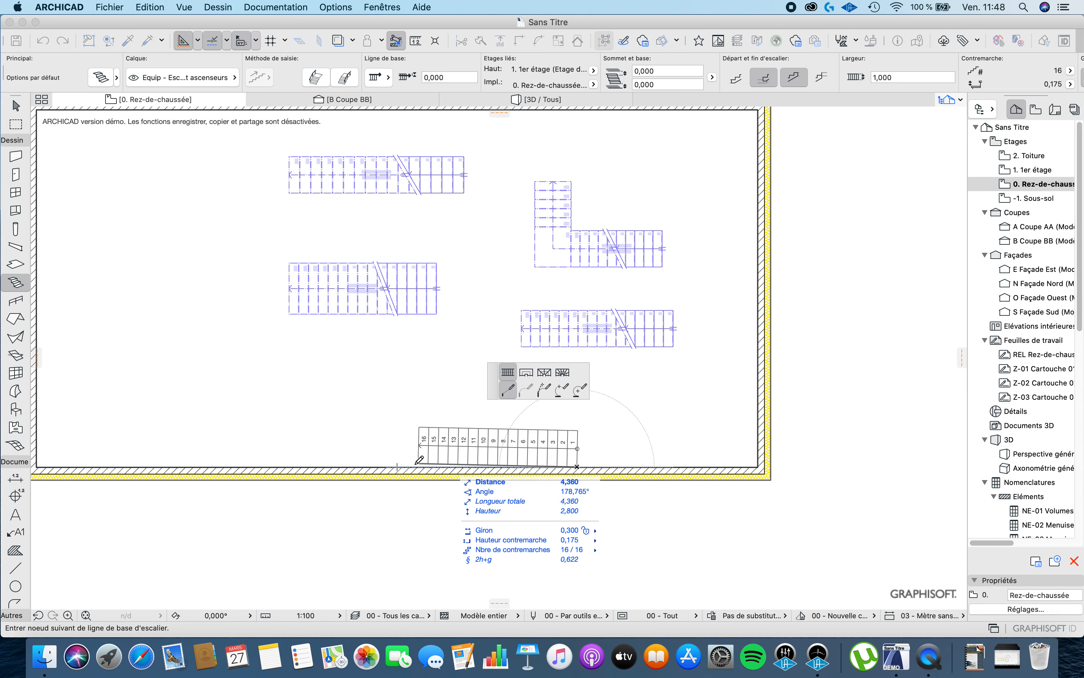
{"action": "double_click", "coordinate": [399, 462]}
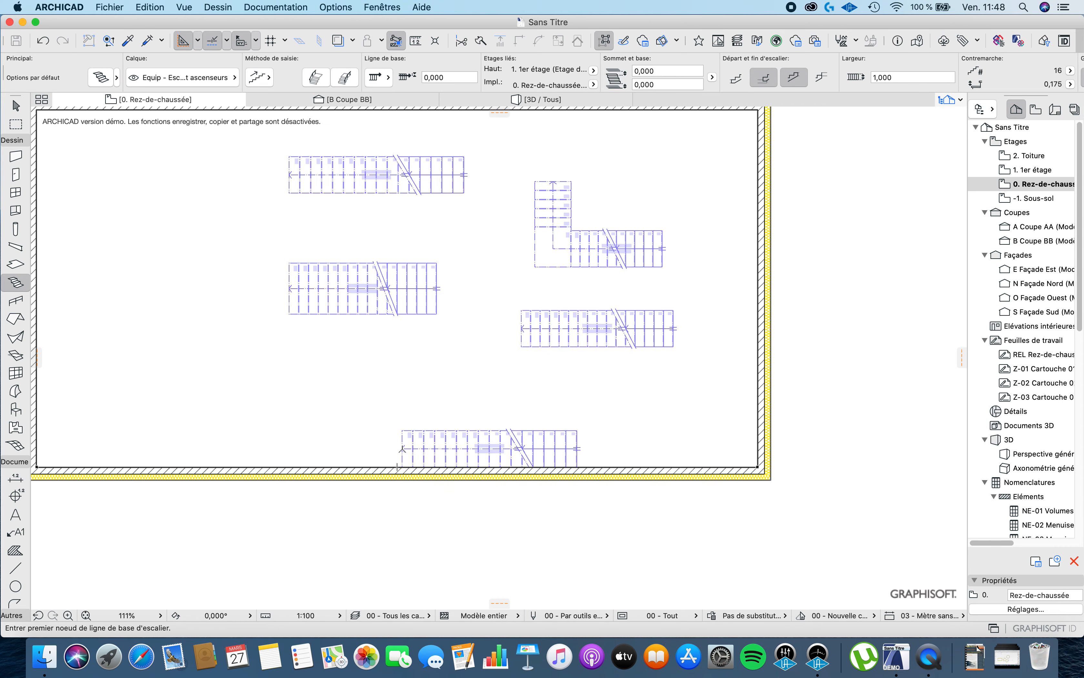
{"action": "scroll", "coordinate": [513, 479], "scroll_direction": "up", "scroll_amount": 5}
{"action": "scroll", "coordinate": [527, 395], "scroll_direction": "down", "scroll_amount": 8}
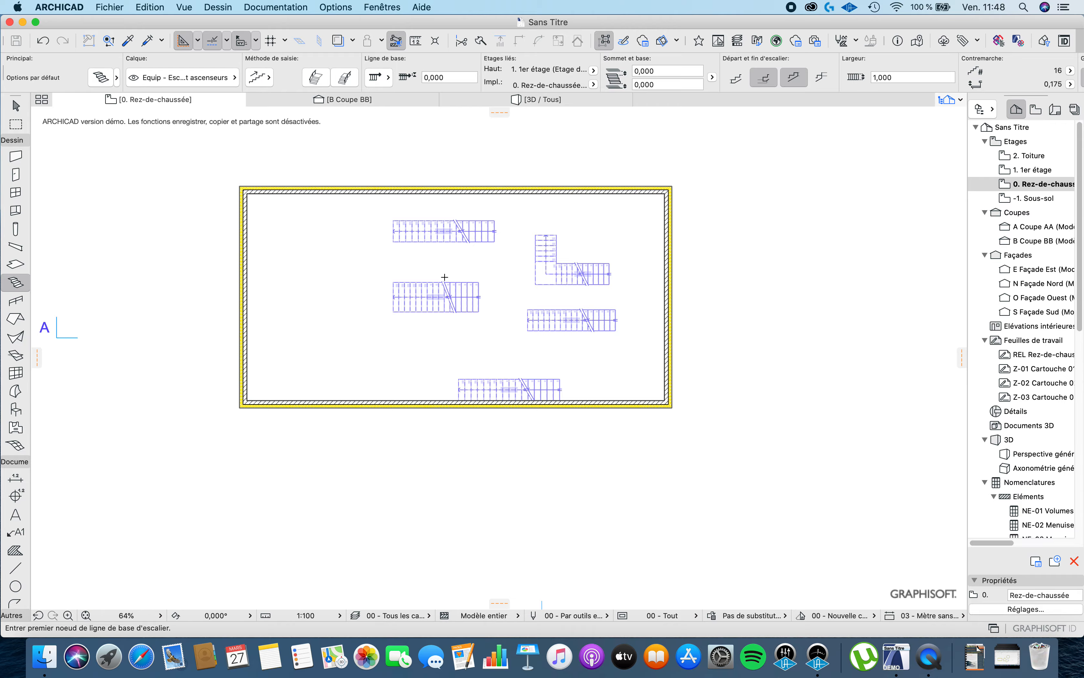
{"action": "scroll", "coordinate": [468, 278], "scroll_direction": "up", "scroll_amount": 3}
{"action": "scroll", "coordinate": [469, 281], "scroll_direction": "down", "scroll_amount": 4}
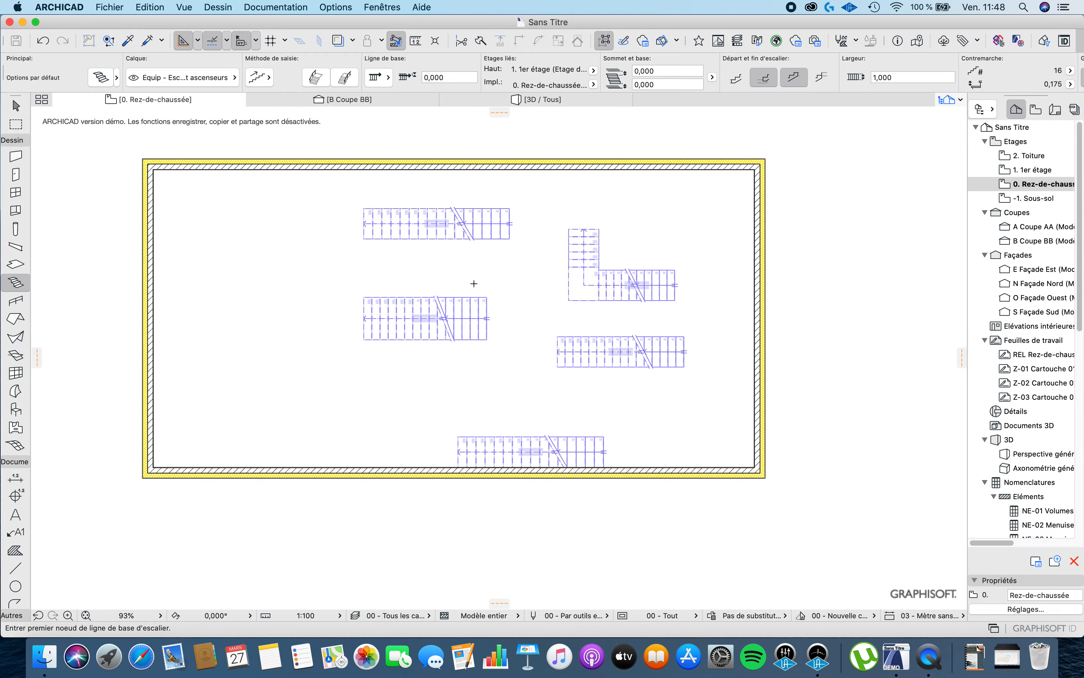
Show the model in 3D and examine the newly drawn straight and L-shaped staircases.
{"action": "key", "text": "F3"}
{"action": "scroll", "coordinate": [413, 357], "scroll_direction": "up", "scroll_amount": 5}
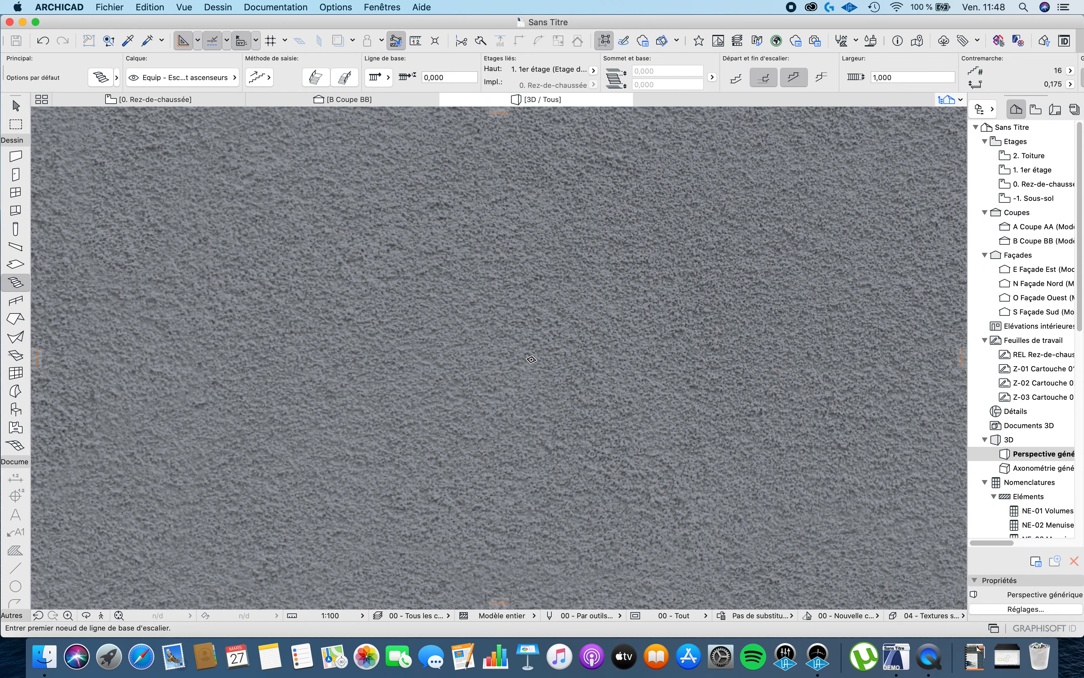
{"action": "scroll", "coordinate": [437, 349], "scroll_direction": "down", "scroll_amount": 4}
{"action": "scroll", "coordinate": [436, 348], "scroll_direction": "down", "scroll_amount": 8}
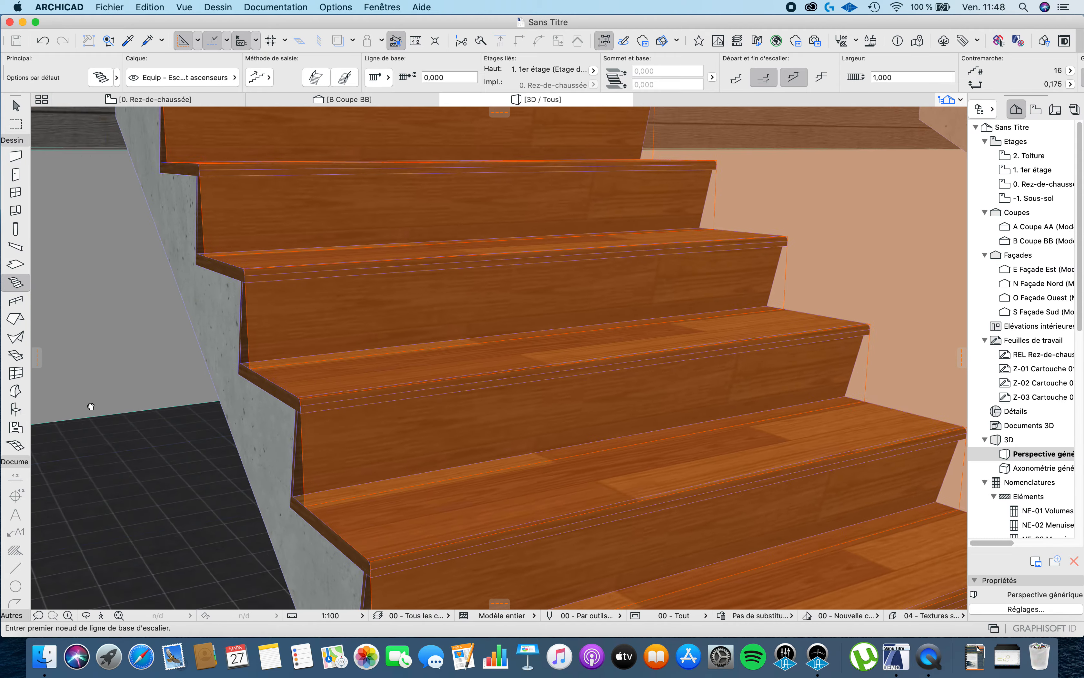
{"action": "scroll", "coordinate": [149, 389], "scroll_direction": "up", "scroll_amount": 5}
{"action": "scroll", "coordinate": [219, 381], "scroll_direction": "down", "scroll_amount": 5}
{"action": "scroll", "coordinate": [221, 381], "scroll_direction": "up", "scroll_amount": 6}
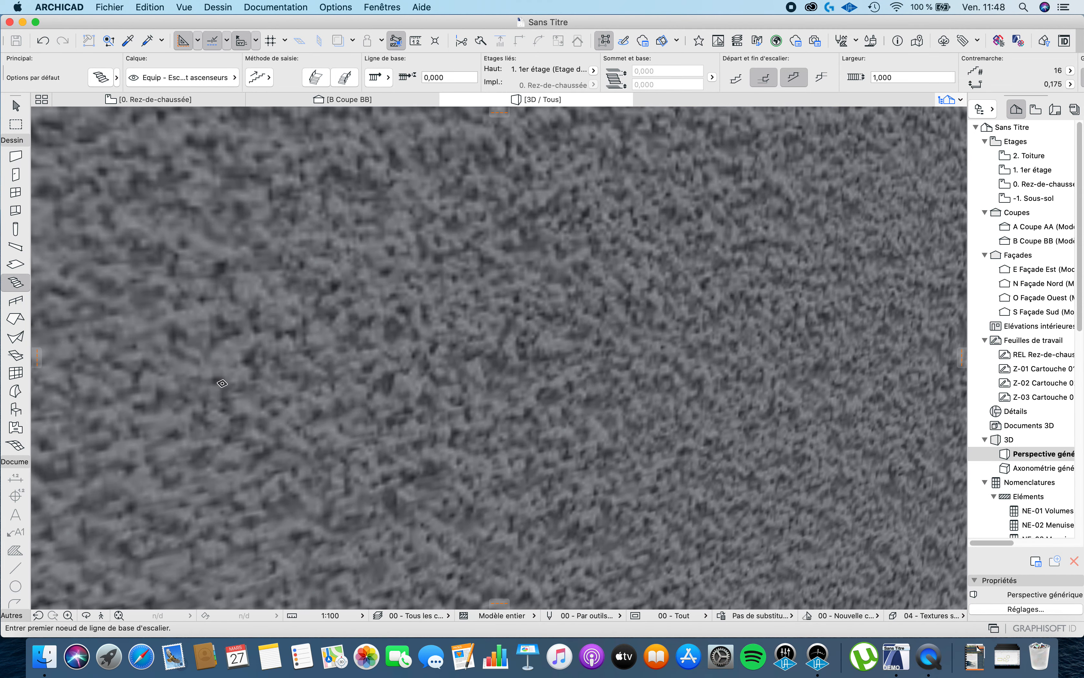
{"action": "scroll", "coordinate": [253, 374], "scroll_direction": "down", "scroll_amount": 7}
{"action": "middle_click_drag", "start_coordinate": [253, 387], "coordinate": [478, 416]}
{"action": "key", "text": "Escape"}
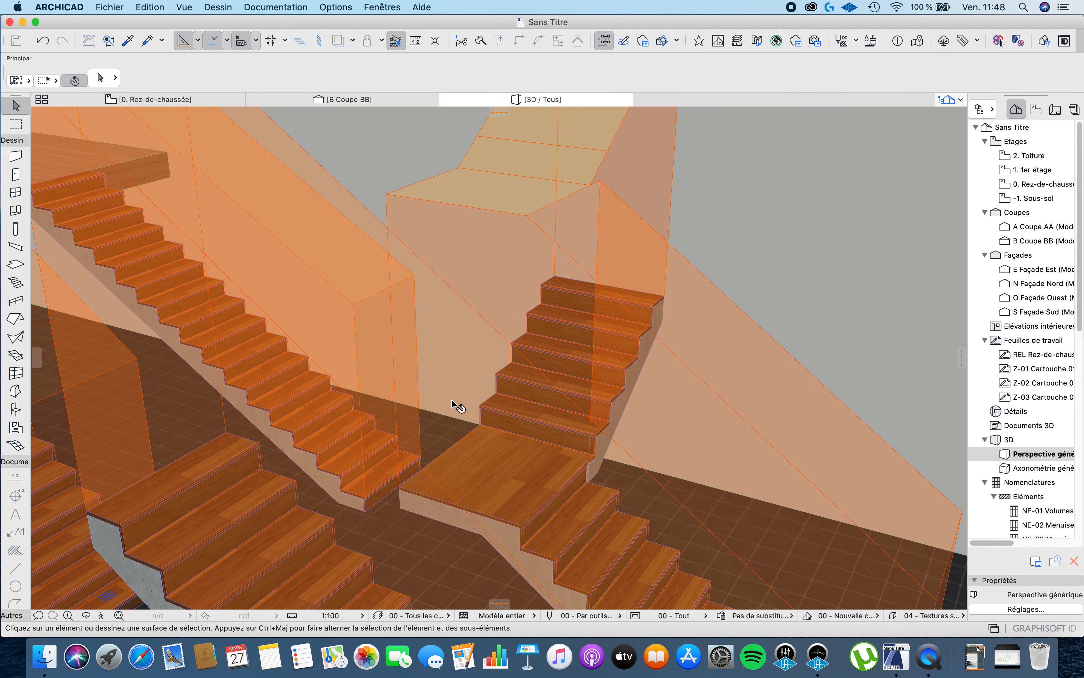
Return to the ground-floor plan and draw a square room of exterior walls, about 4 by 4 m inside, below the building.
{"action": "key", "text": "F2"}
{"action": "scroll", "coordinate": [454, 389], "scroll_direction": "down", "scroll_amount": 6}
{"action": "scroll", "coordinate": [510, 399], "scroll_direction": "up", "scroll_amount": 4}
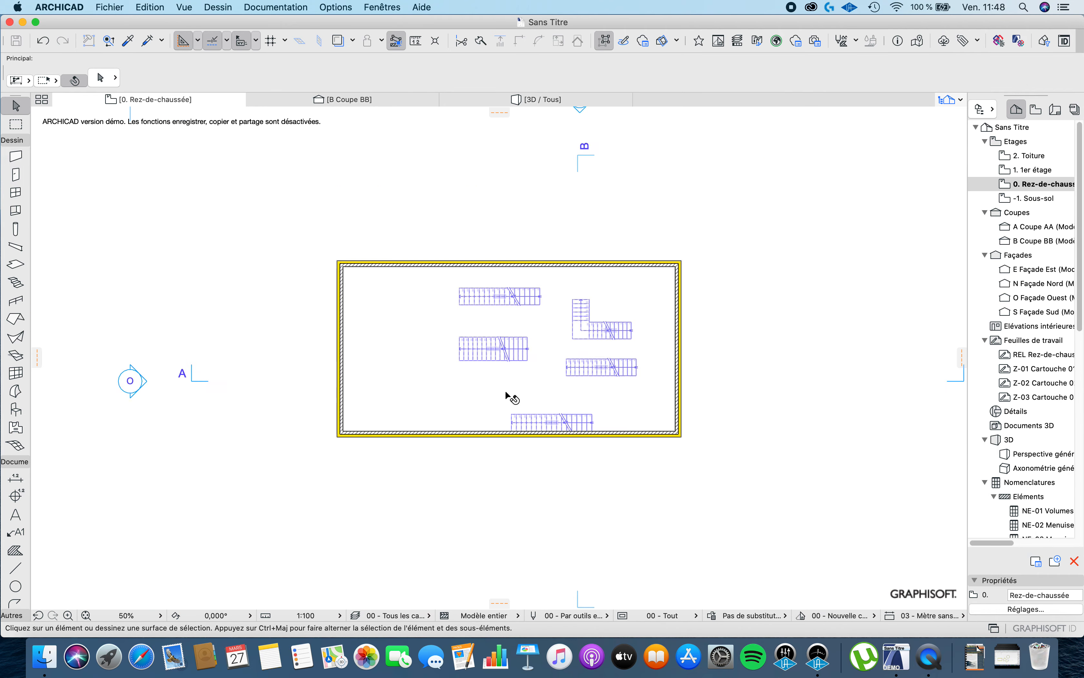
{"action": "scroll", "coordinate": [466, 403], "scroll_direction": "up", "scroll_amount": 1}
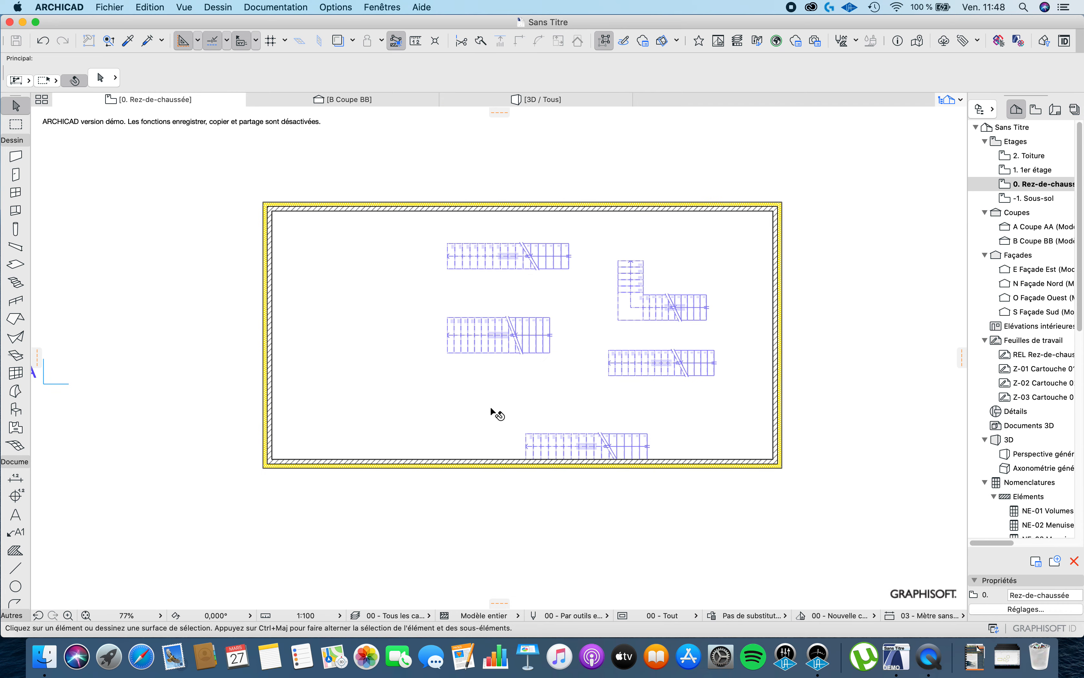
{"action": "scroll", "coordinate": [493, 359], "scroll_direction": "down", "scroll_amount": 3}
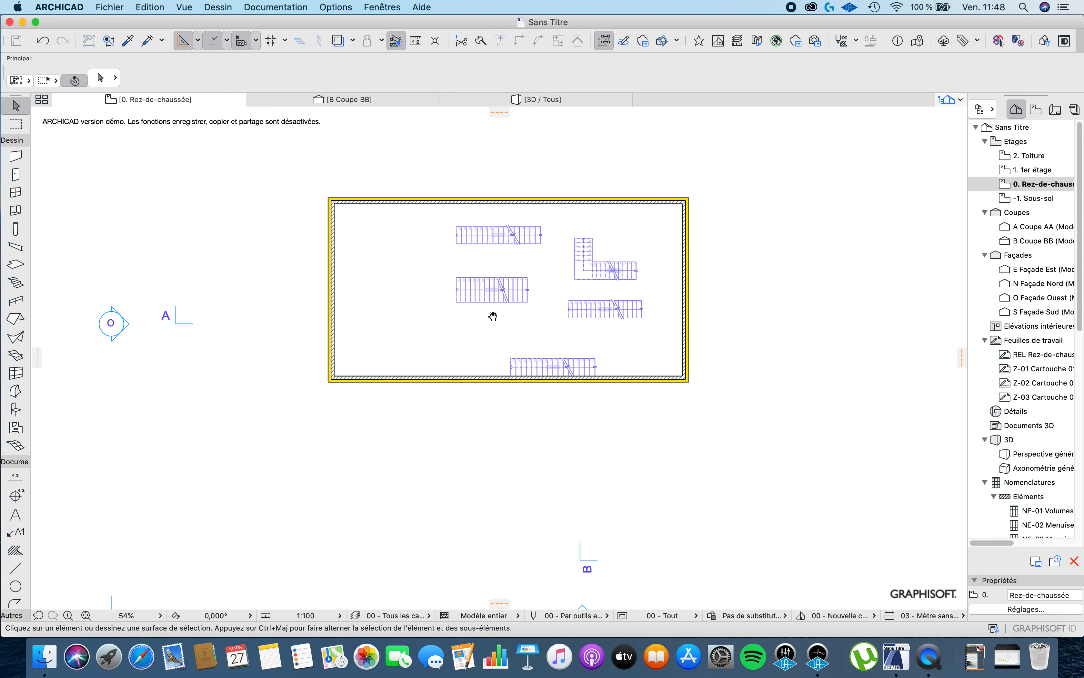
{"action": "left_click", "coordinate": [16, 156]}
{"action": "left_click", "coordinate": [422, 403]}
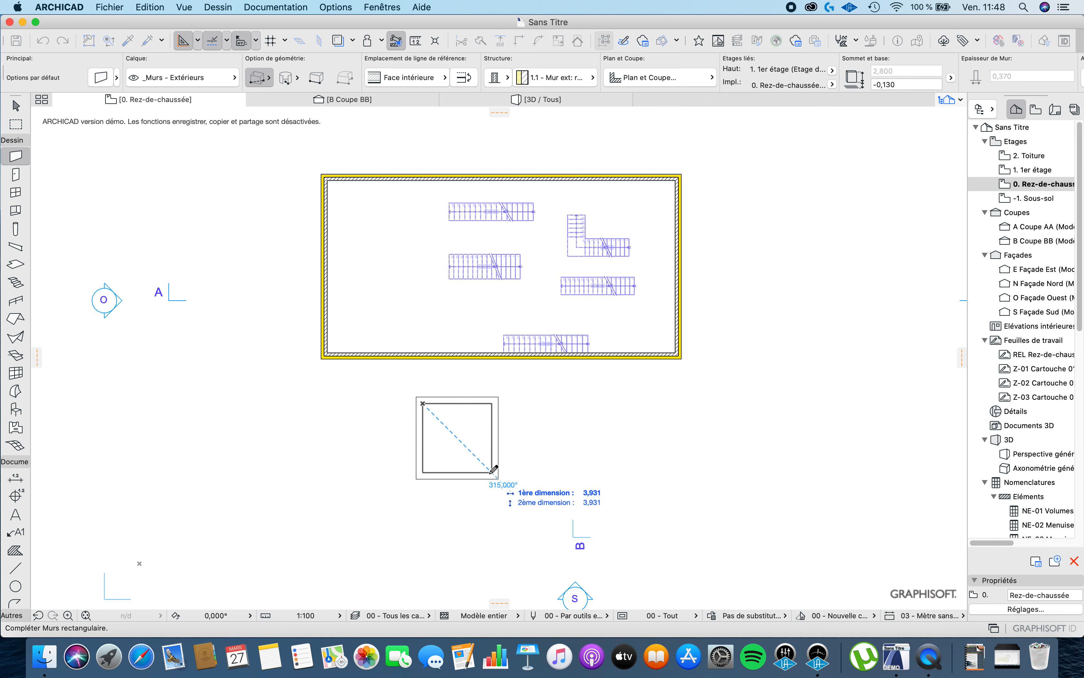
{"action": "left_click", "coordinate": [489, 469]}
{"action": "key", "text": "Escape"}
{"action": "scroll", "coordinate": [399, 370], "scroll_direction": "up", "scroll_amount": 5}
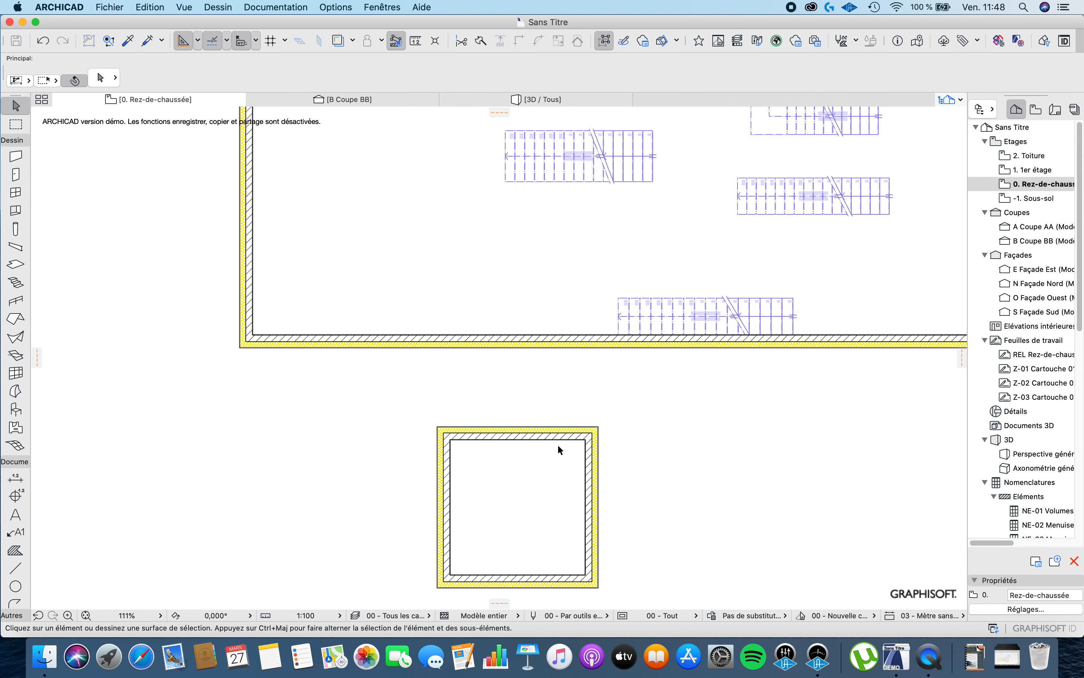
Start a new staircase for the small room and set its baseline (Ligne de base) to the right edge of the flight.
{"action": "middle_click_drag", "start_coordinate": [544, 522], "coordinate": [472, 421]}
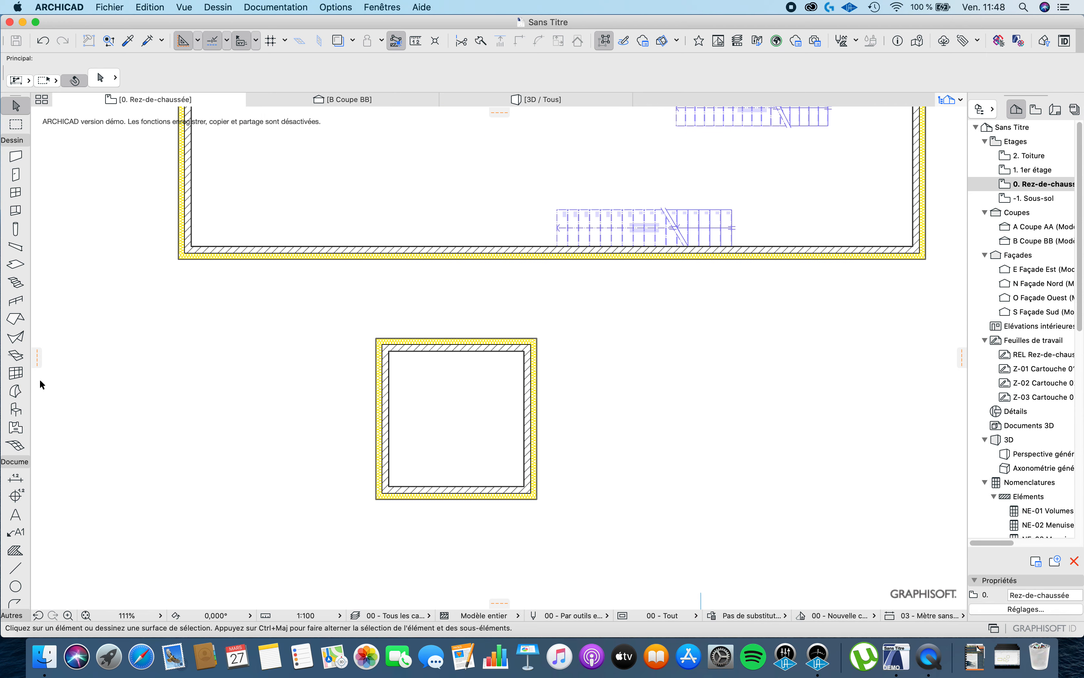
{"action": "left_click", "coordinate": [18, 283]}
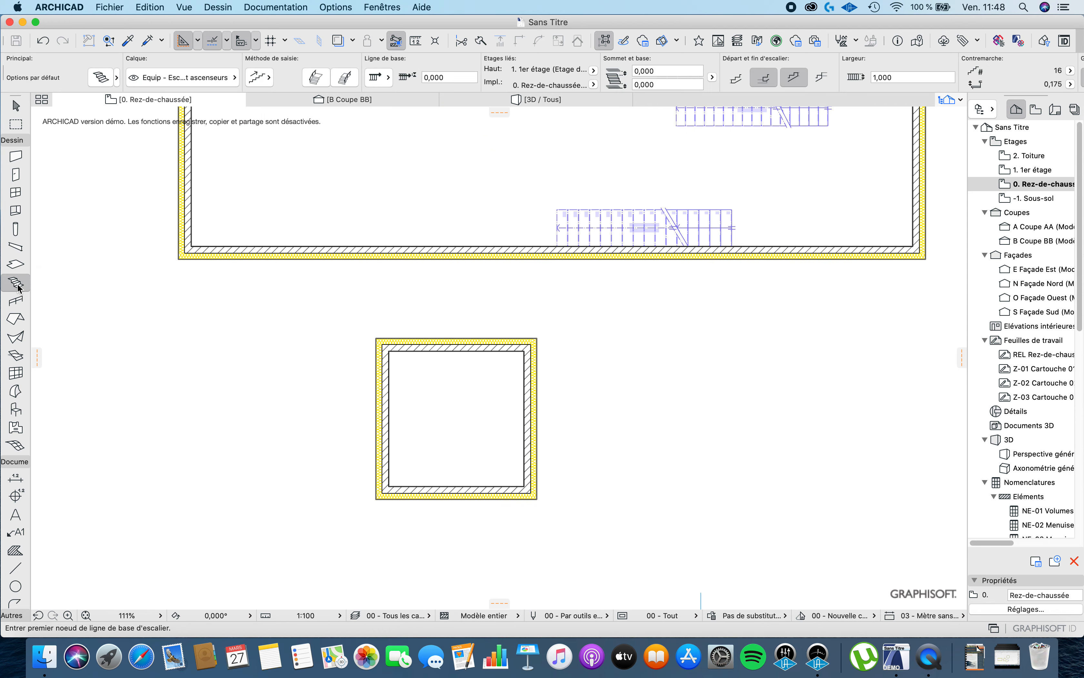
{"action": "left_click", "coordinate": [386, 77]}
{"action": "left_click", "coordinate": [402, 79]}
{"action": "left_click", "coordinate": [389, 351]}
{"action": "key", "text": "Escape"}
{"action": "left_click", "coordinate": [379, 75]}
{"action": "left_click", "coordinate": [436, 77]}
{"action": "left_click", "coordinate": [389, 417]}
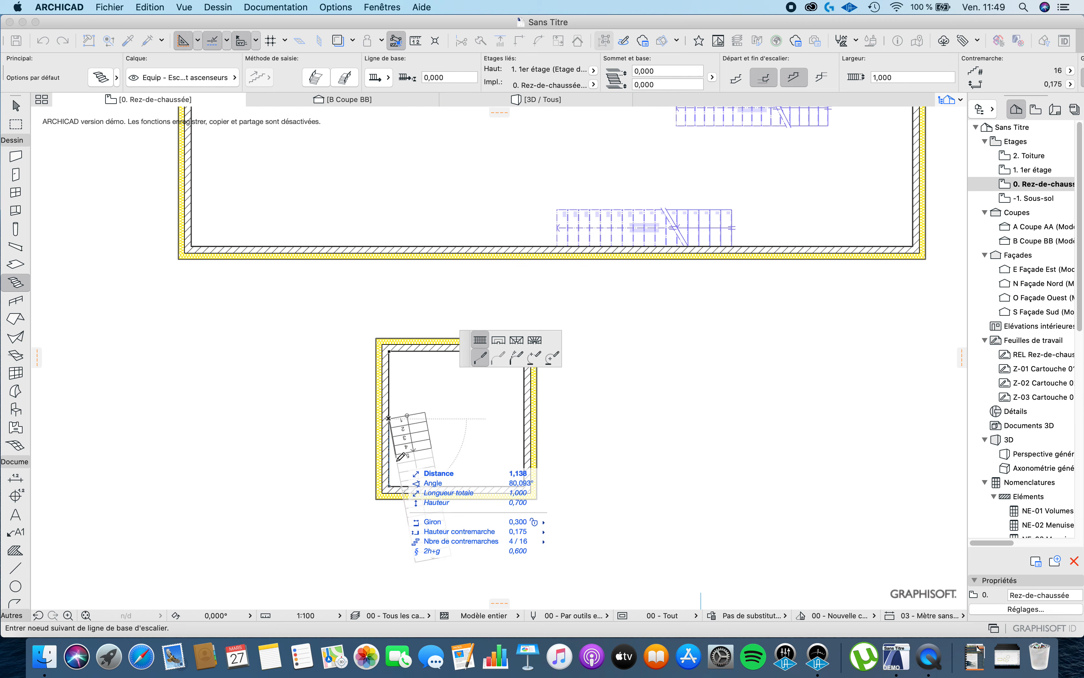
{"action": "left_click", "coordinate": [390, 482]}
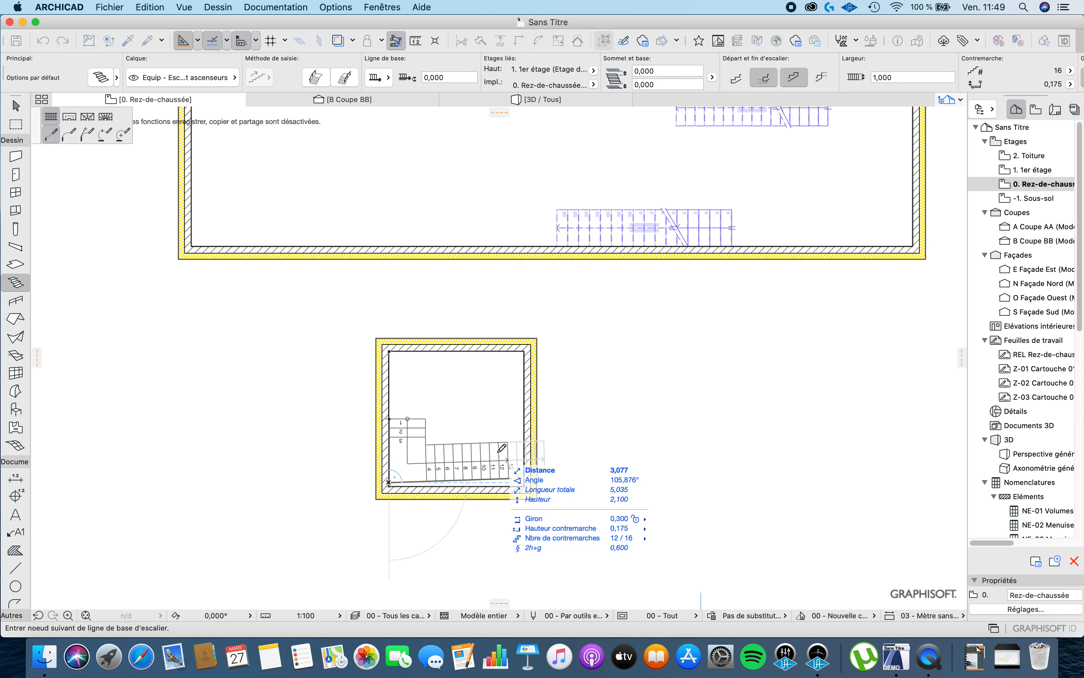
{"action": "key", "text": "Escape"}
Draw a U-shaped 16-riser staircase along the small room's inner wall faces, from the left wall's midpoint through both lower corners to the upper-right corner.
{"action": "scroll", "coordinate": [448, 431], "scroll_direction": "up", "scroll_amount": 5}
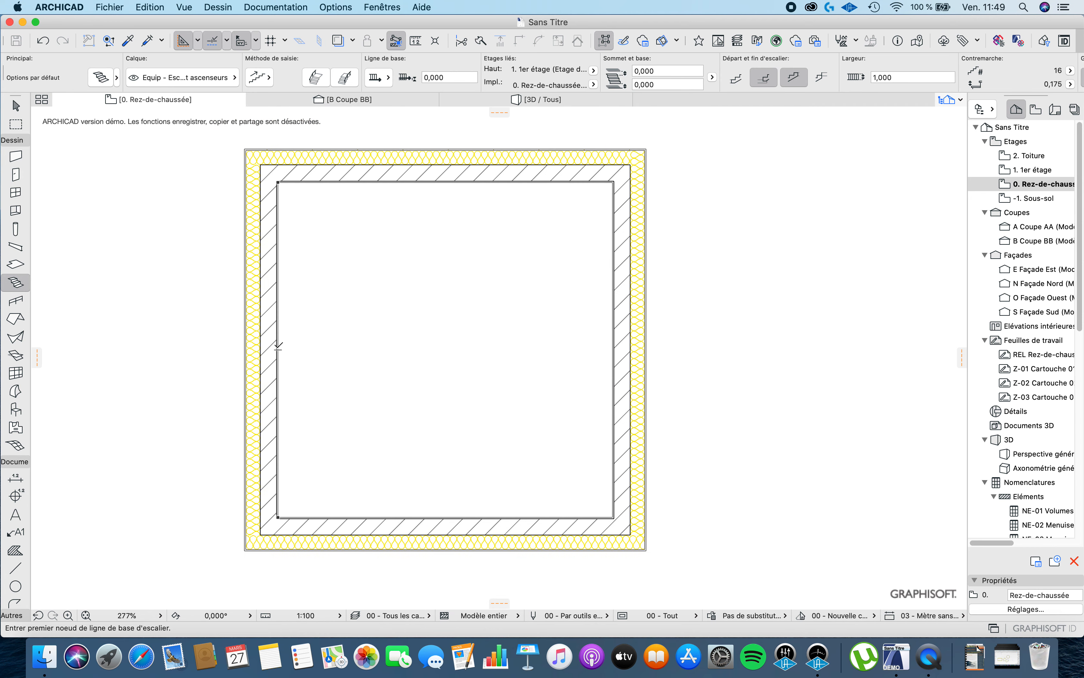
{"action": "left_click", "coordinate": [278, 348]}
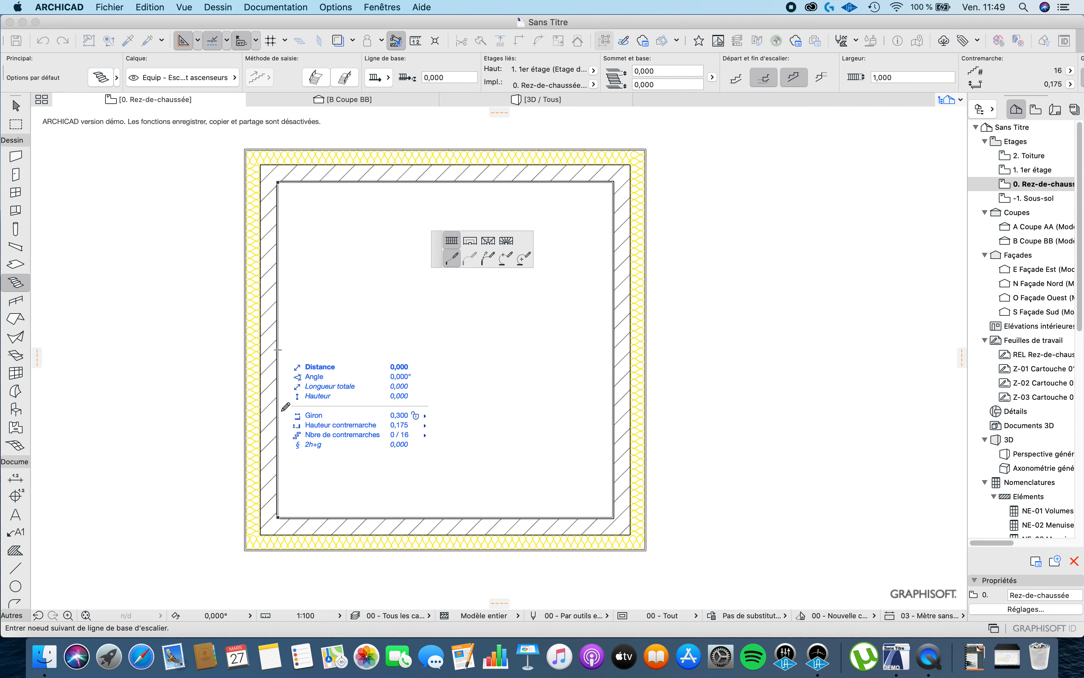
{"action": "left_click", "coordinate": [279, 517]}
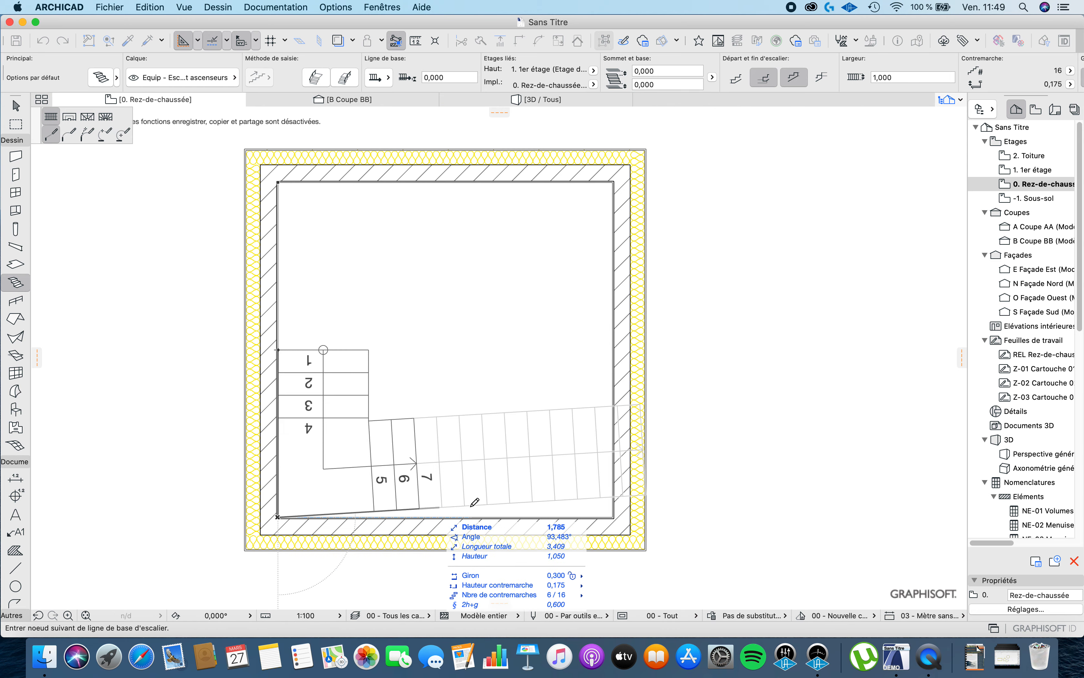
{"action": "left_click", "coordinate": [613, 516]}
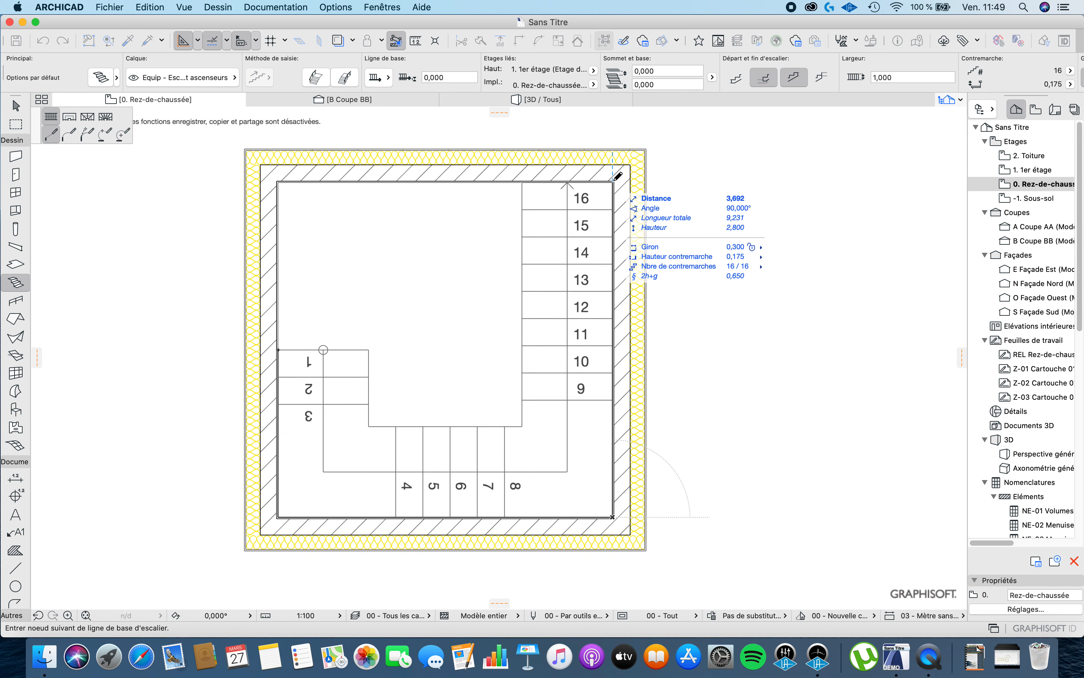
{"action": "double_click", "coordinate": [582, 179]}
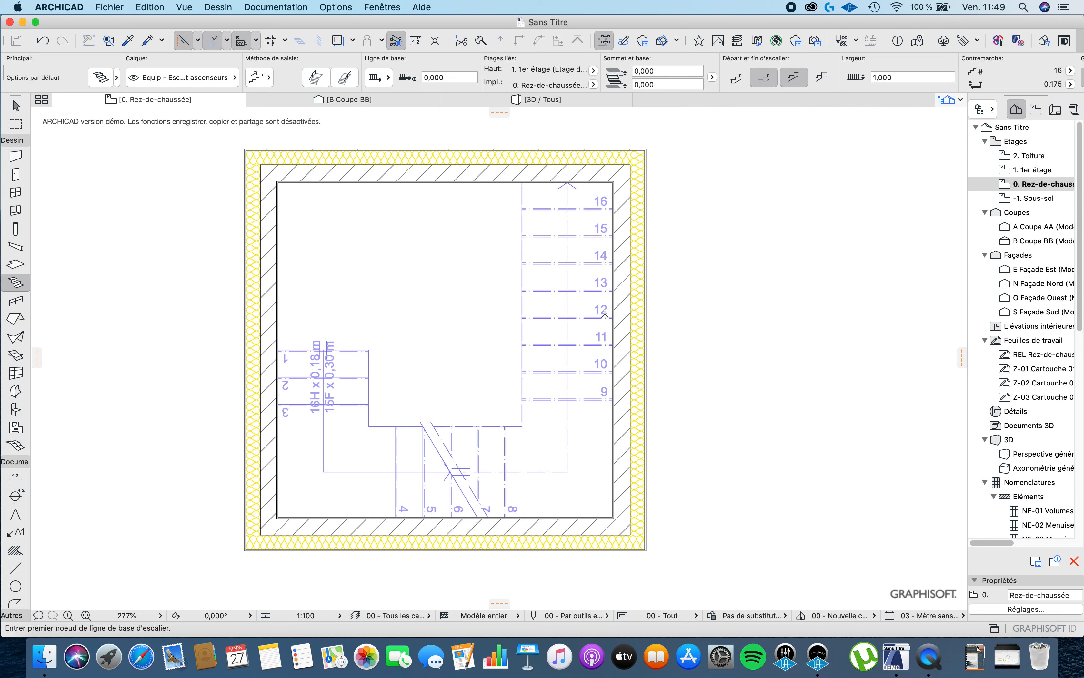
{"action": "scroll", "coordinate": [604, 314], "scroll_direction": "down", "scroll_amount": 5}
{"action": "scroll", "coordinate": [529, 433], "scroll_direction": "up", "scroll_amount": 3}
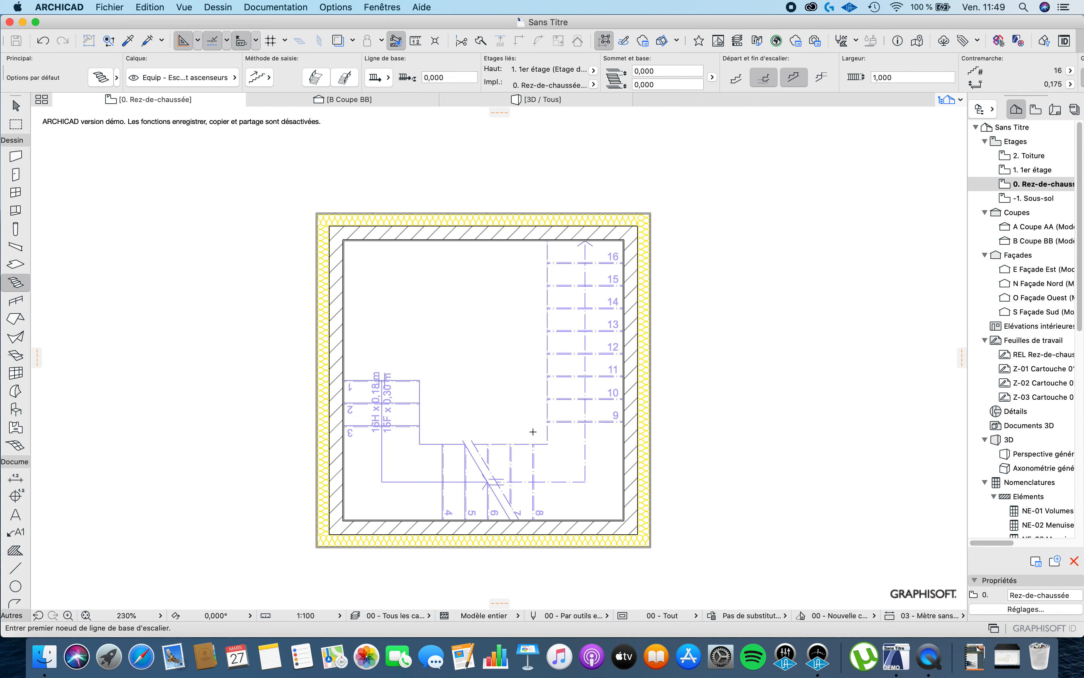
{"action": "key", "text": "Escape"}
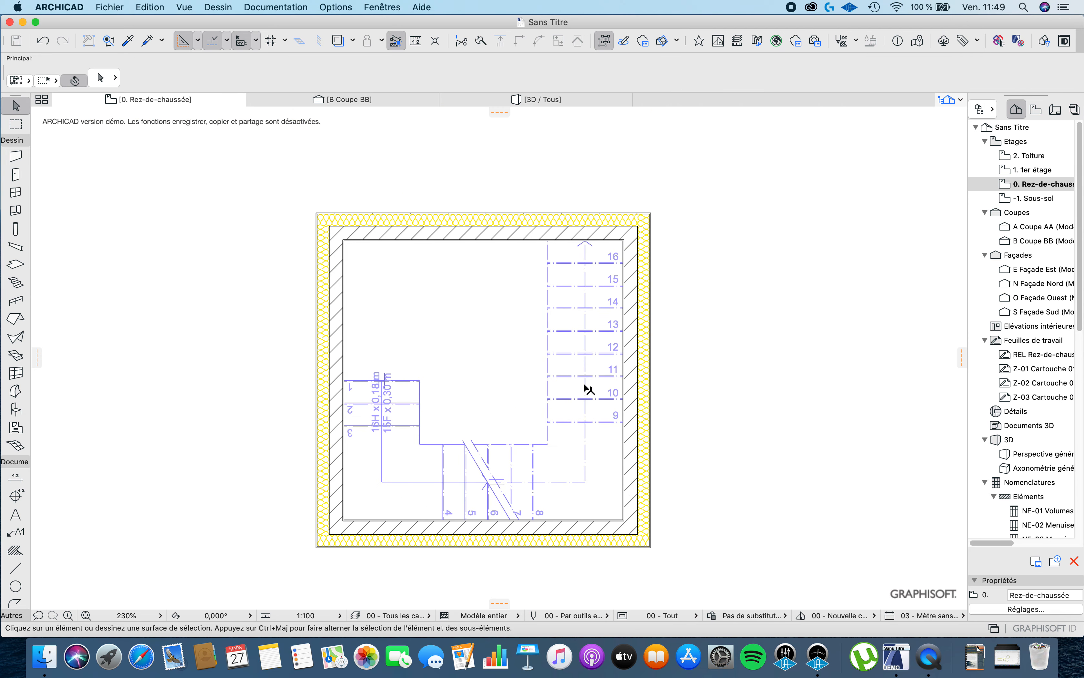
Show the model in 3D and examine the U-shaped staircase in the small room and the staircases in the main building.
{"action": "key", "text": "F3"}
{"action": "scroll", "coordinate": [538, 360], "scroll_direction": "down", "scroll_amount": 10}
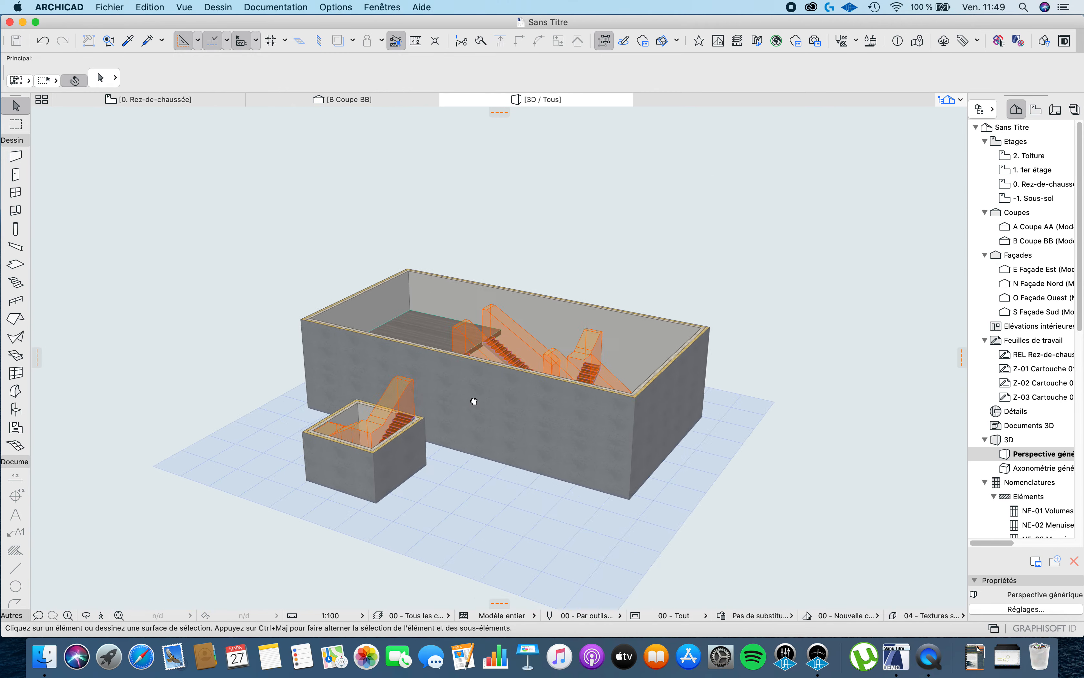
{"action": "middle_click_drag", "start_coordinate": [474, 401], "coordinate": [484, 557], "text": "shift"}
{"action": "scroll", "coordinate": [444, 506], "scroll_direction": "up", "scroll_amount": 5}
{"action": "scroll", "coordinate": [406, 484], "scroll_direction": "up", "scroll_amount": 3}
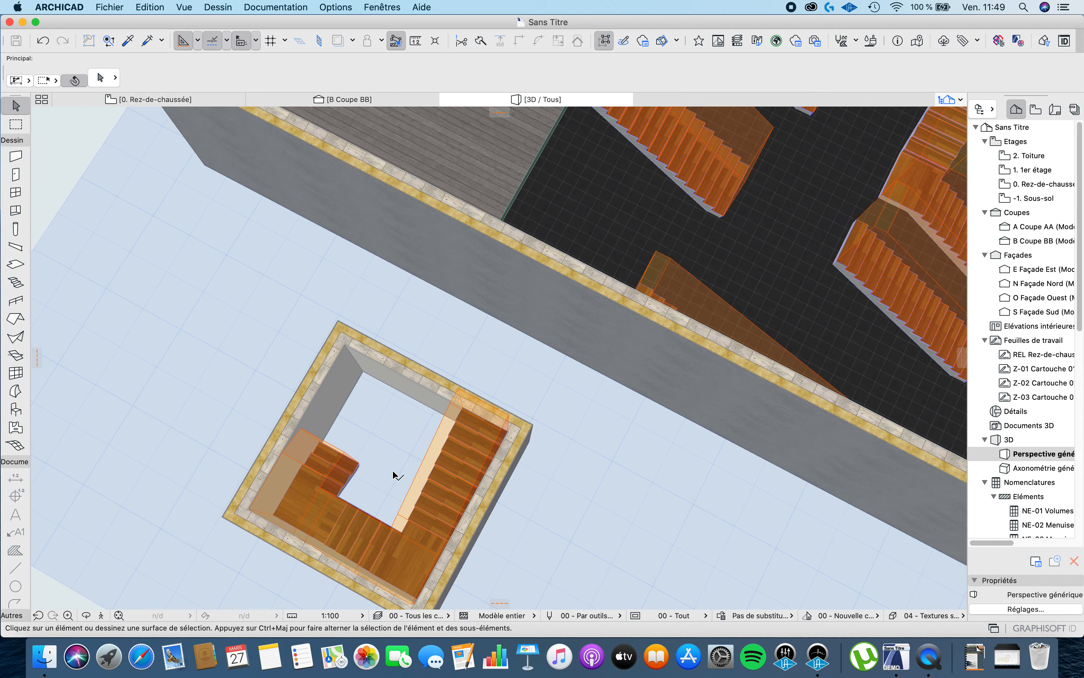
{"action": "middle_click_drag", "start_coordinate": [524, 450], "coordinate": [255, 370], "text": "shift"}
{"action": "scroll", "coordinate": [620, 326], "scroll_direction": "up", "scroll_amount": 2}
{"action": "scroll", "coordinate": [588, 334], "scroll_direction": "down", "scroll_amount": 2}
{"action": "scroll", "coordinate": [624, 249], "scroll_direction": "down", "scroll_amount": 2}
{"action": "middle_click_drag", "start_coordinate": [354, 180], "coordinate": [477, 309]}
{"action": "scroll", "coordinate": [486, 319], "scroll_direction": "up", "scroll_amount": 3}
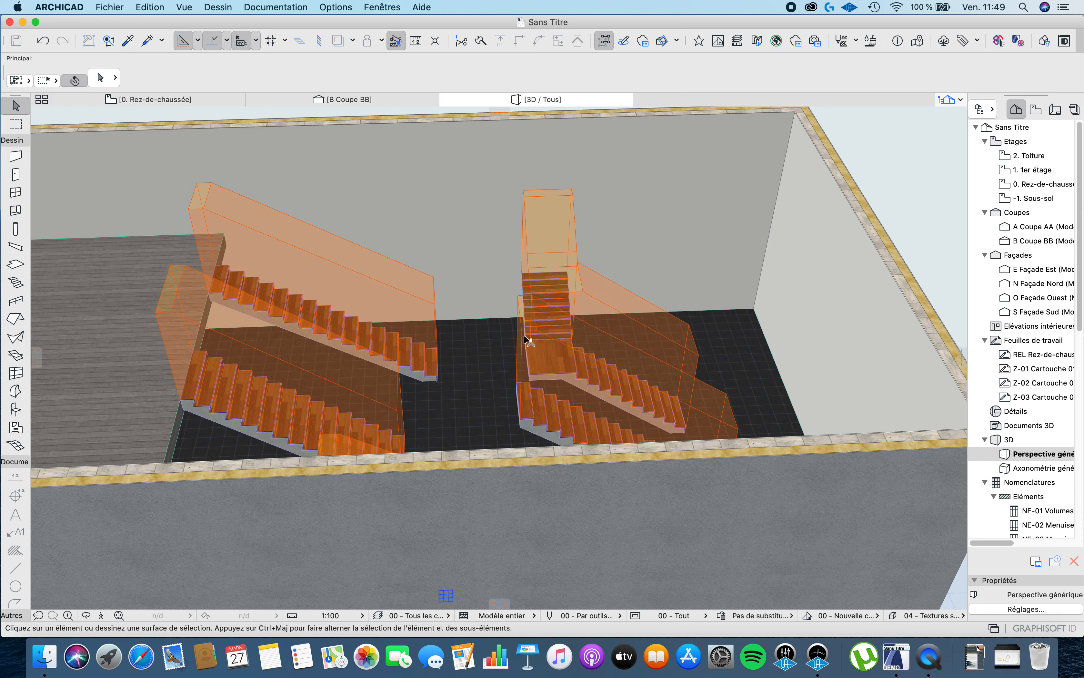
Return to the ground-floor plan and select the U-shaped staircase in the small room.
{"action": "key", "text": "F2"}
{"action": "scroll", "coordinate": [475, 405], "scroll_direction": "up", "scroll_amount": 2}
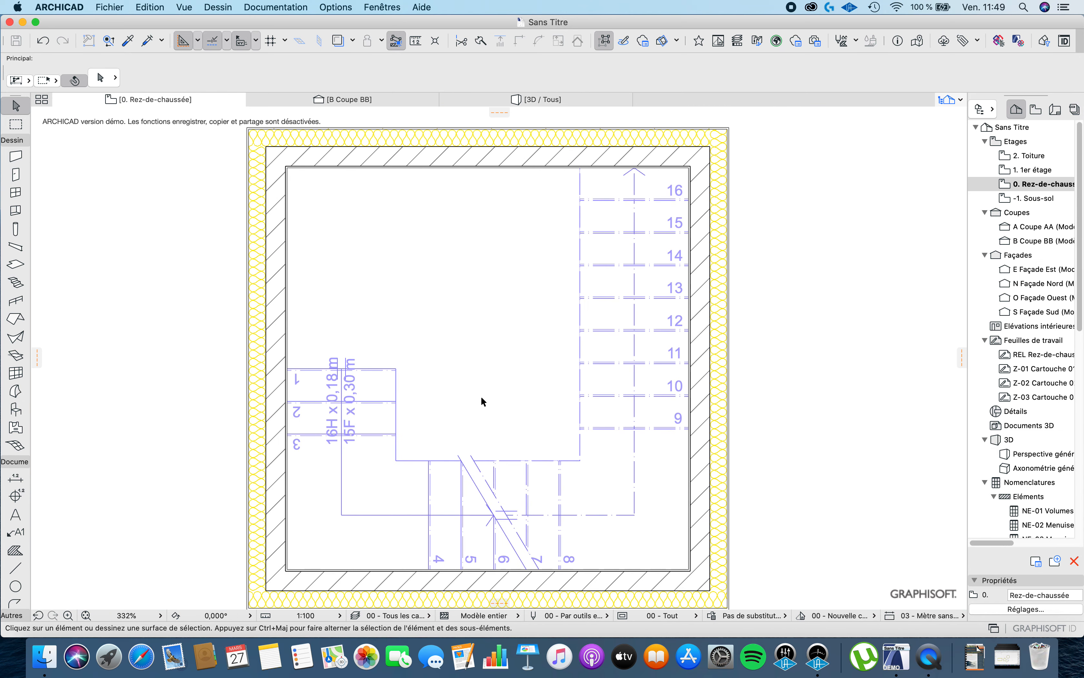
{"action": "scroll", "coordinate": [486, 376], "scroll_direction": "down", "scroll_amount": 2}
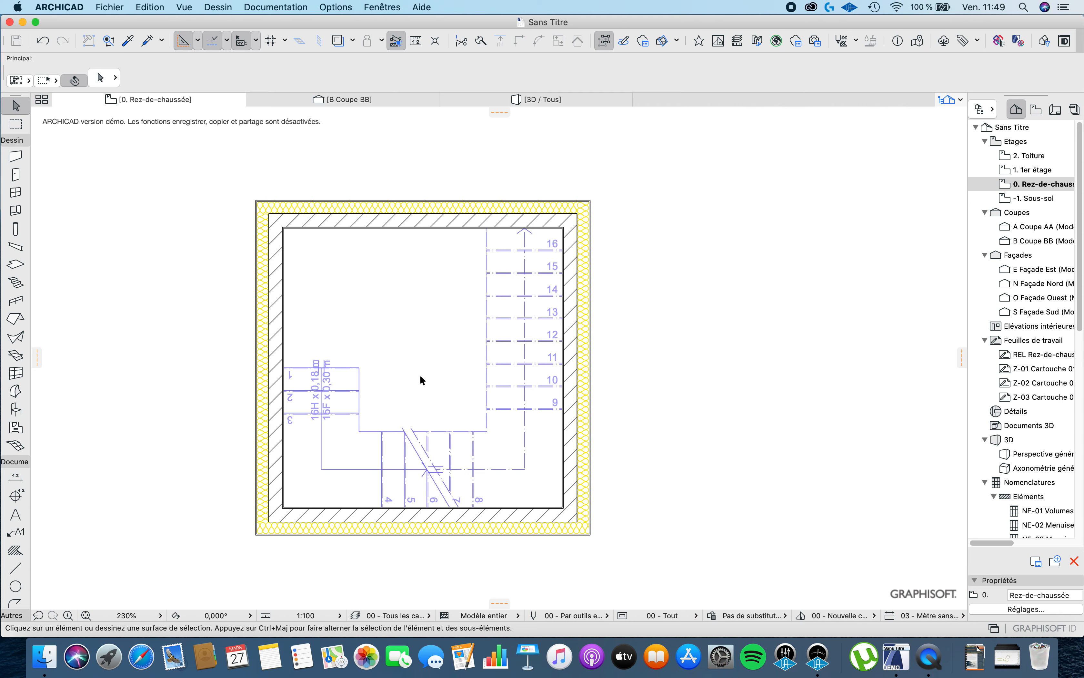
{"action": "left_click", "coordinate": [361, 372]}
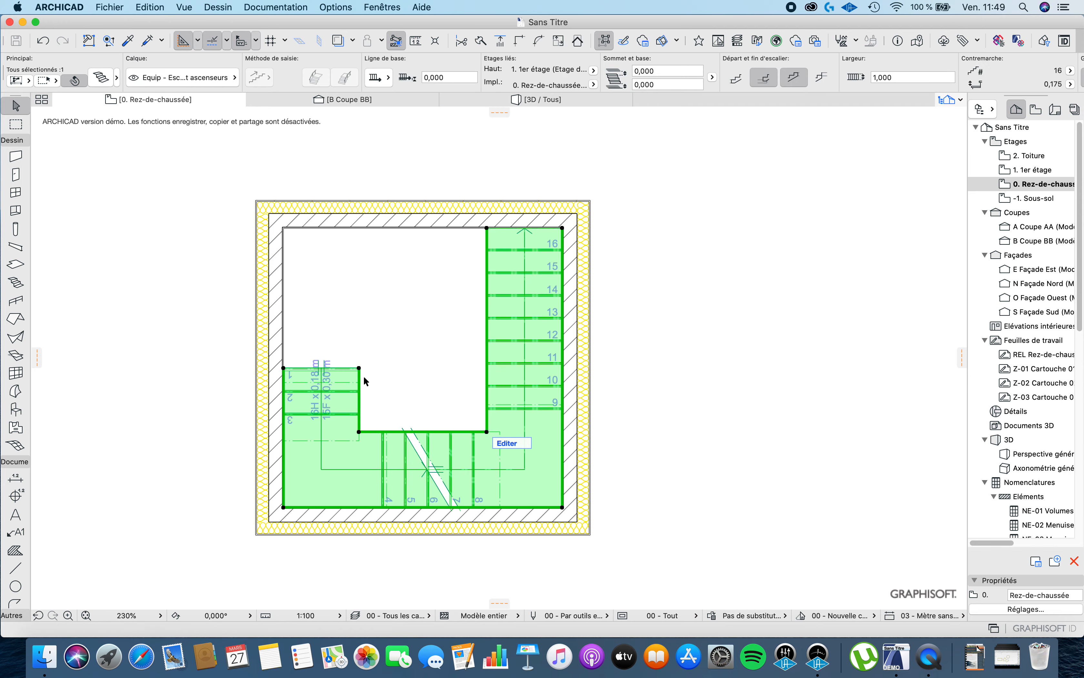
{"action": "scroll", "coordinate": [375, 377], "scroll_direction": "down", "scroll_amount": 3}
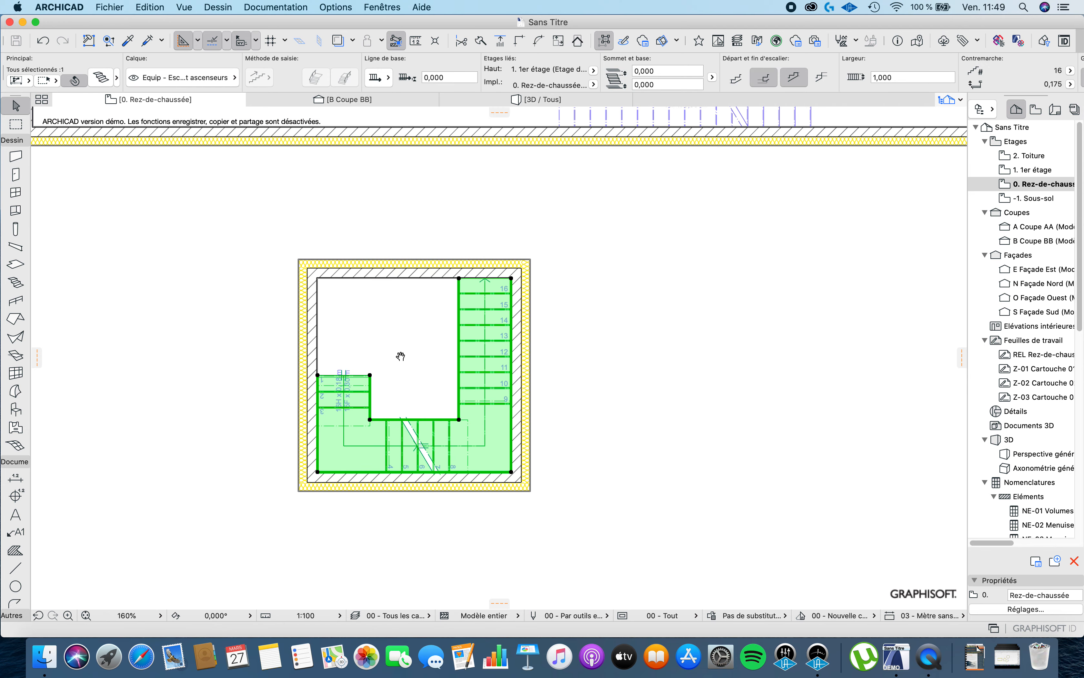